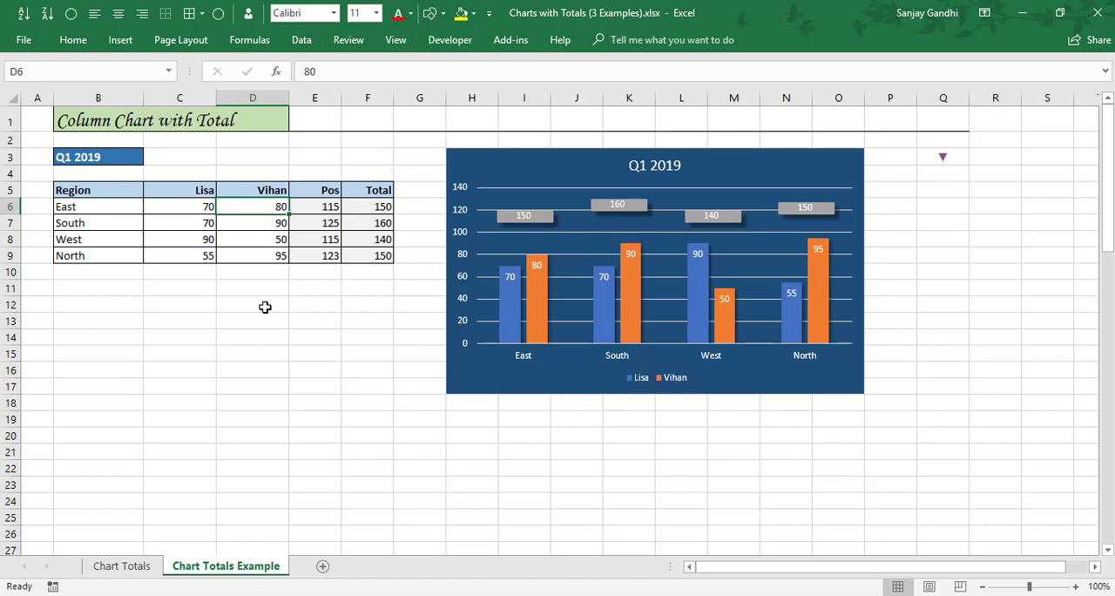
Set the East value in cell D6 of the column chart table to 100.
text(100)
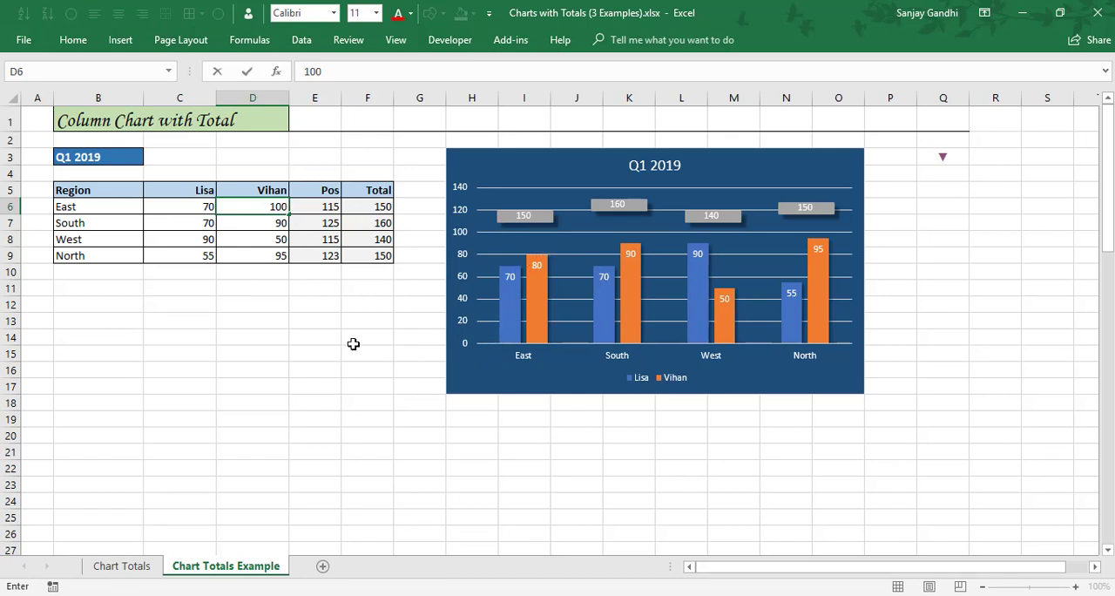
key(Return)
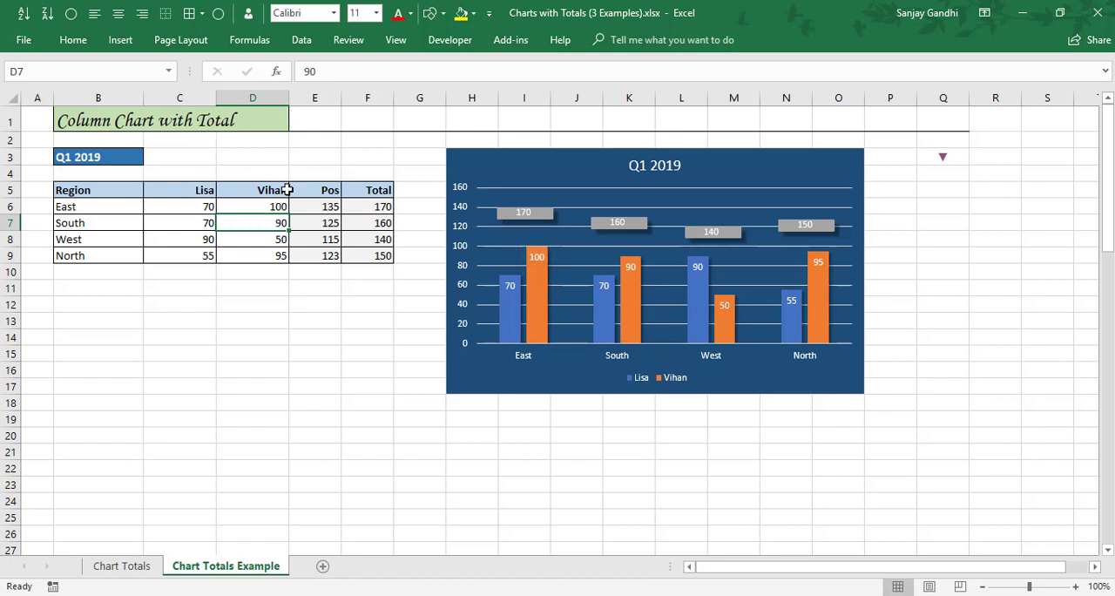
Go to the Stacked Chart with Total example and set Sydney's East value in cell C34 to 70.
click(941, 160)
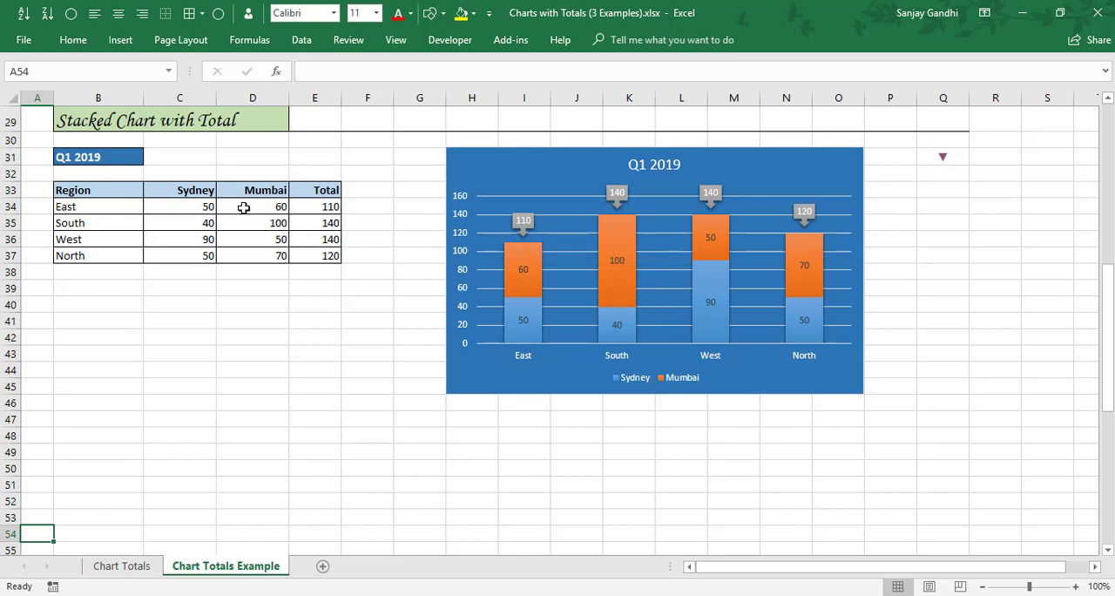
click(194, 205)
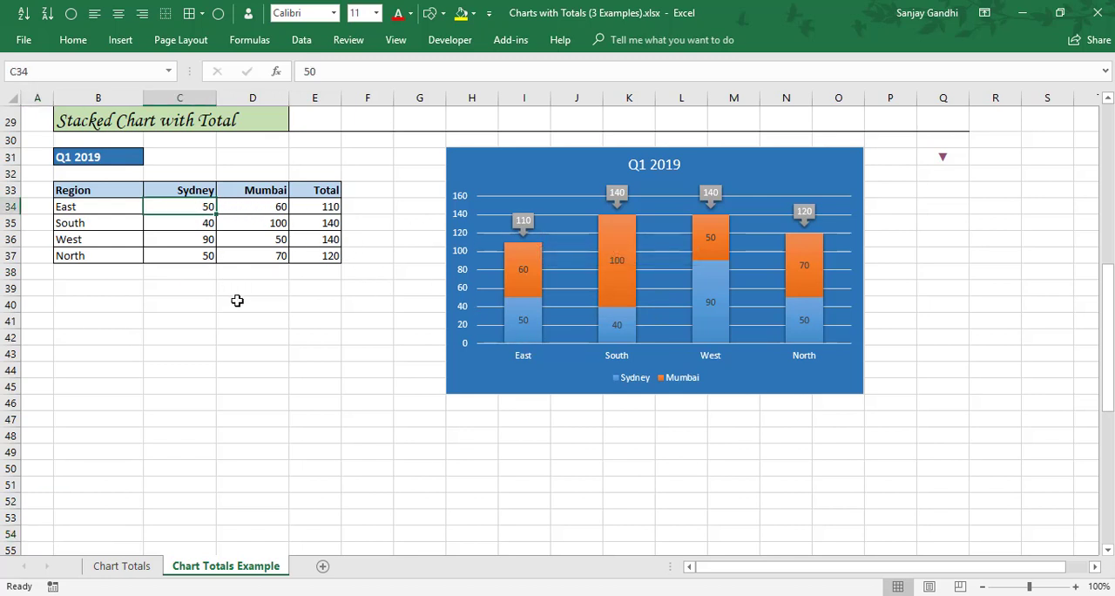
text(7)
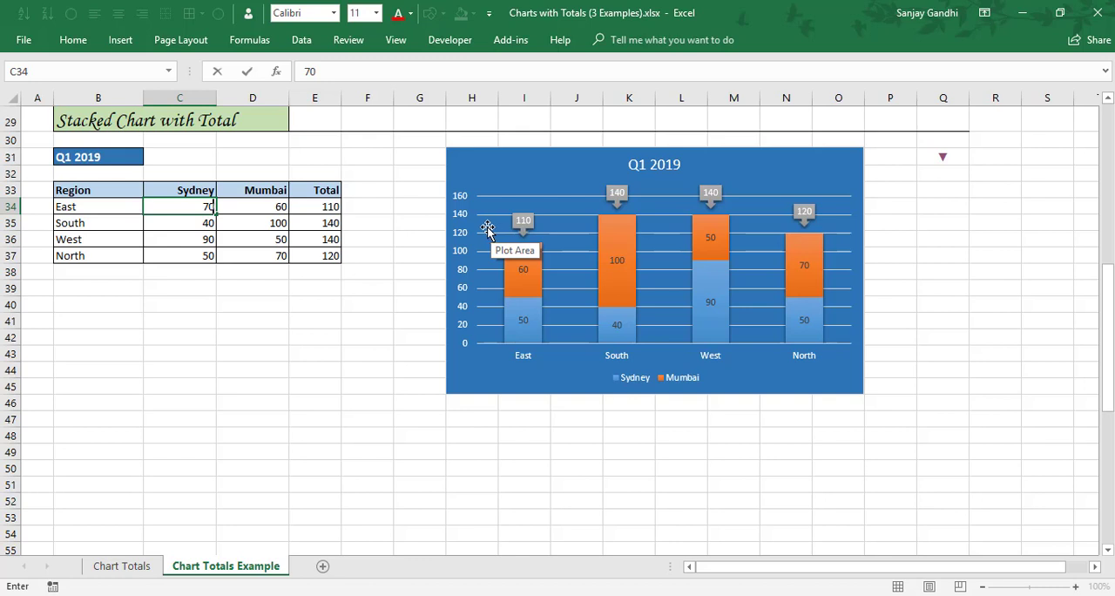
key(Return)
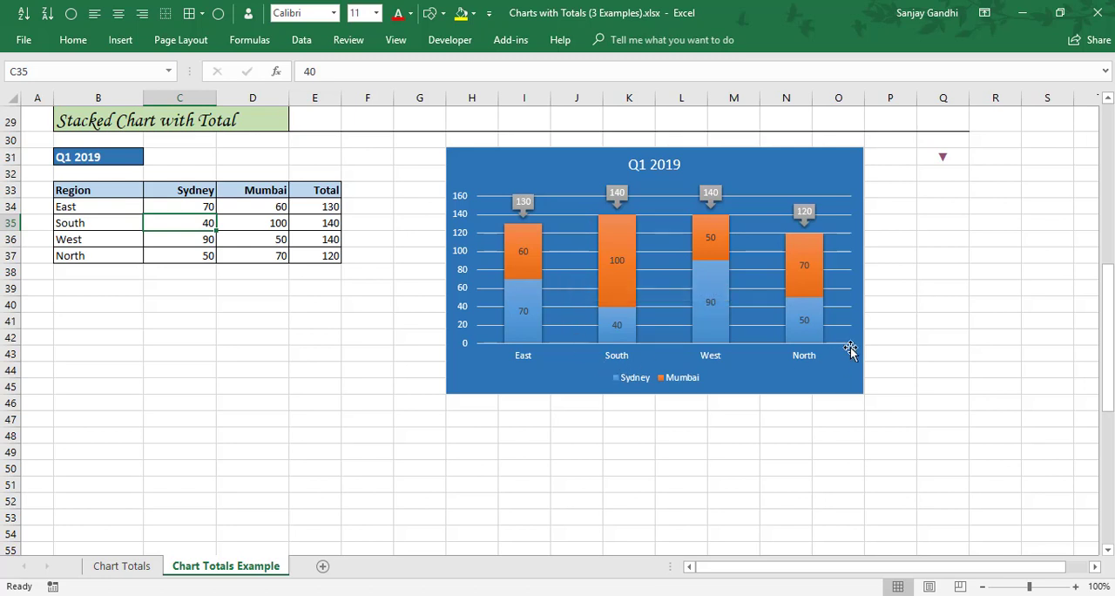
Go to the Pie Chart with Total example and set the South value in cell C63 to 100.
click(944, 164)
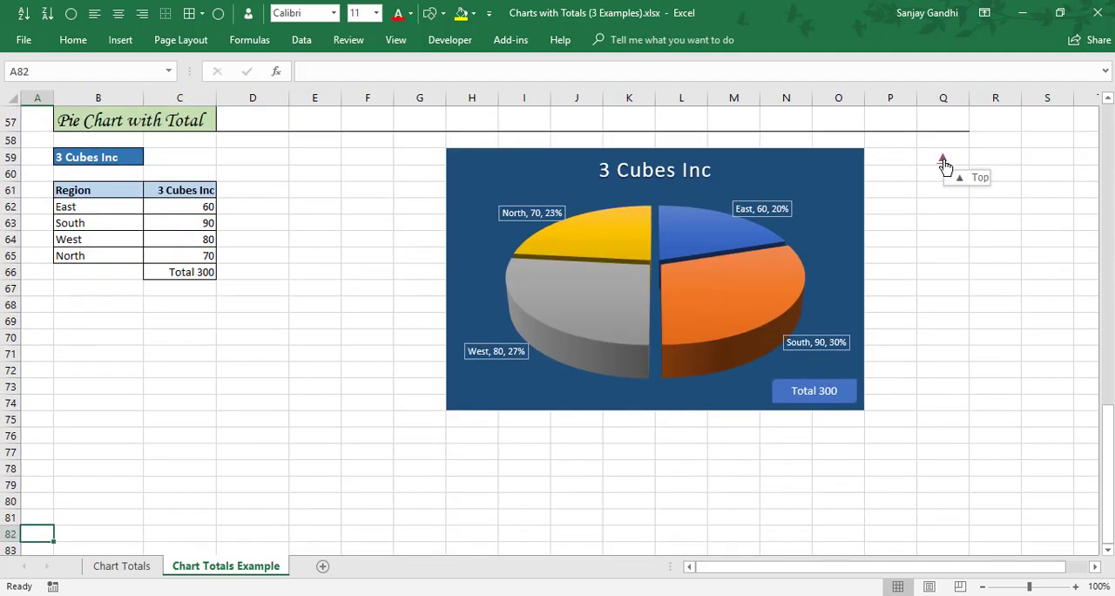
click(183, 224)
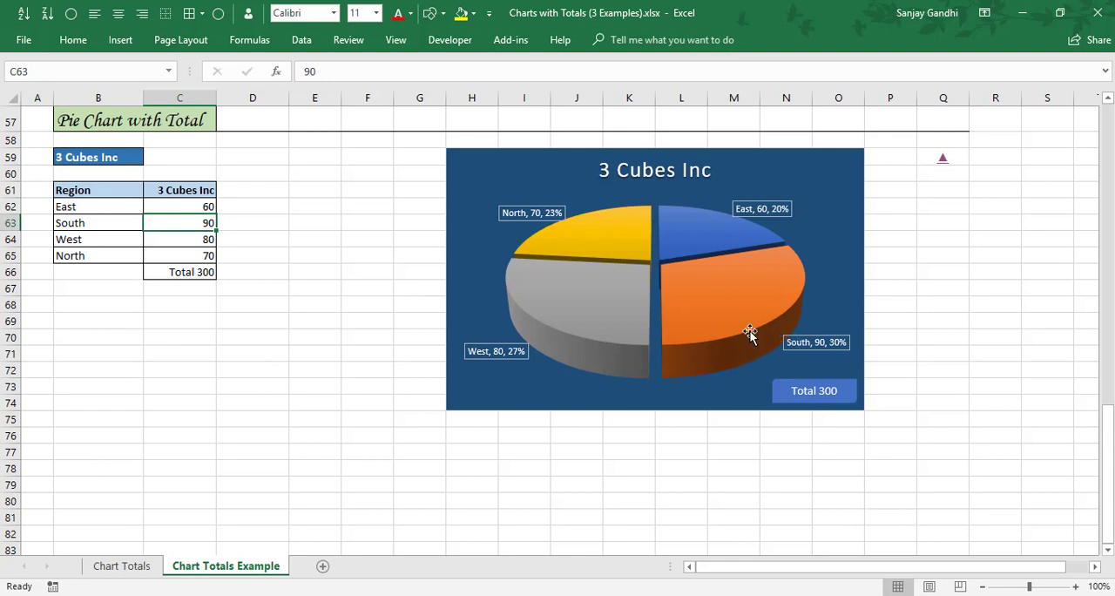
mouse_move(725, 352)
text(100)
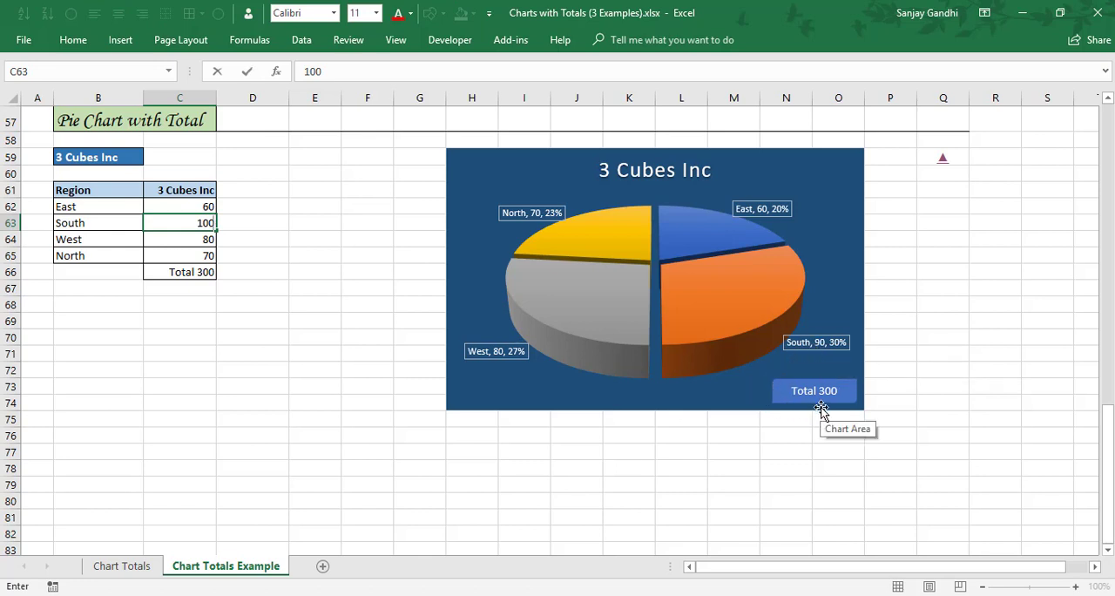
key(Return)
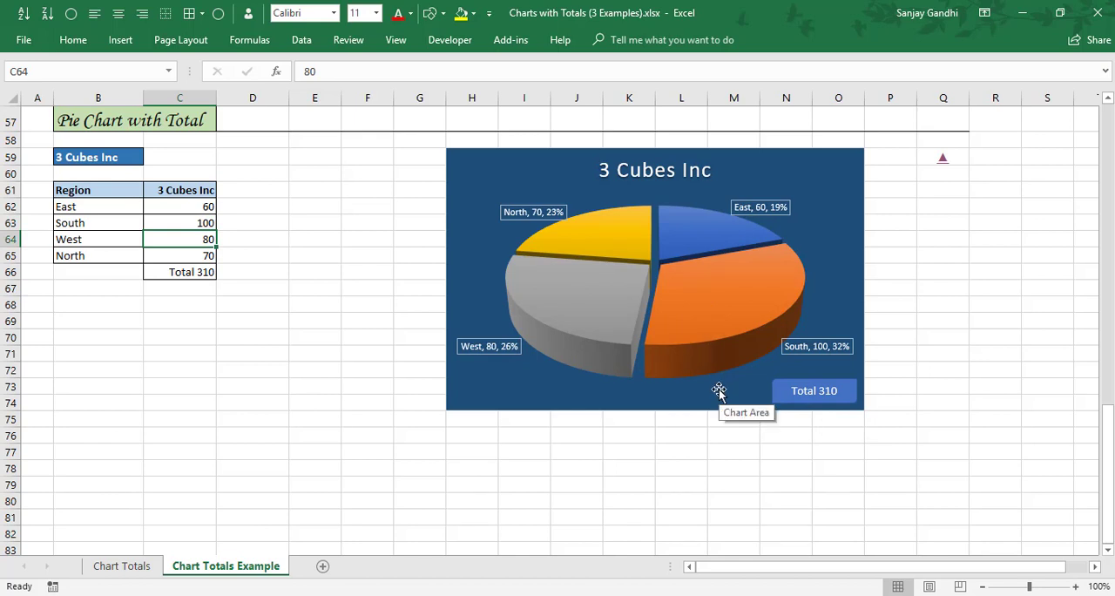
Return to the beginning of the example sheet and switch to the Chart Totals worksheet.
click(104, 225)
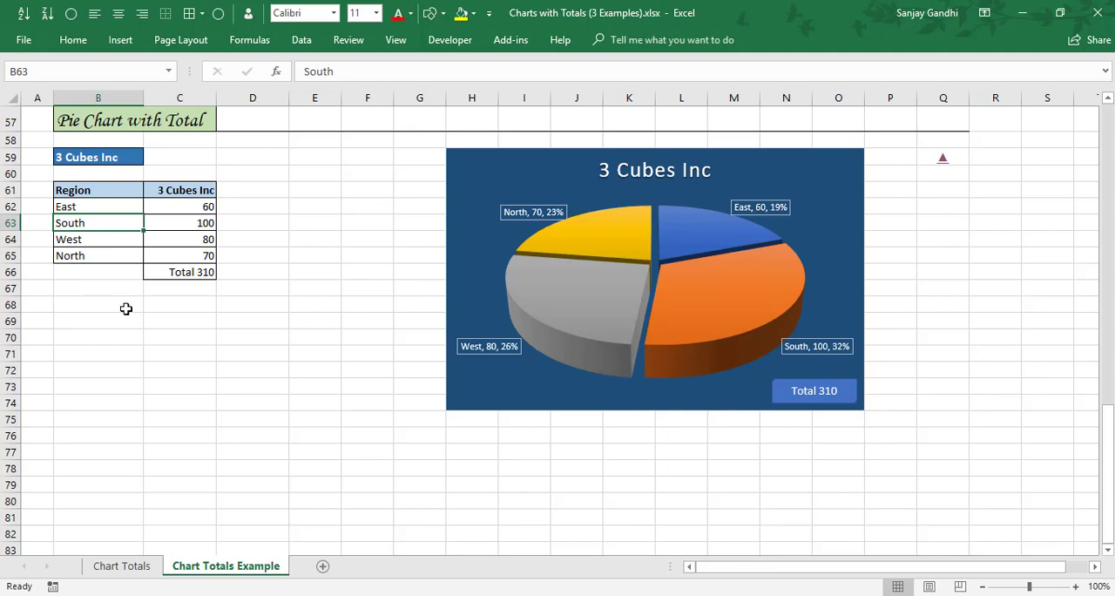
key(ctrl+Home)
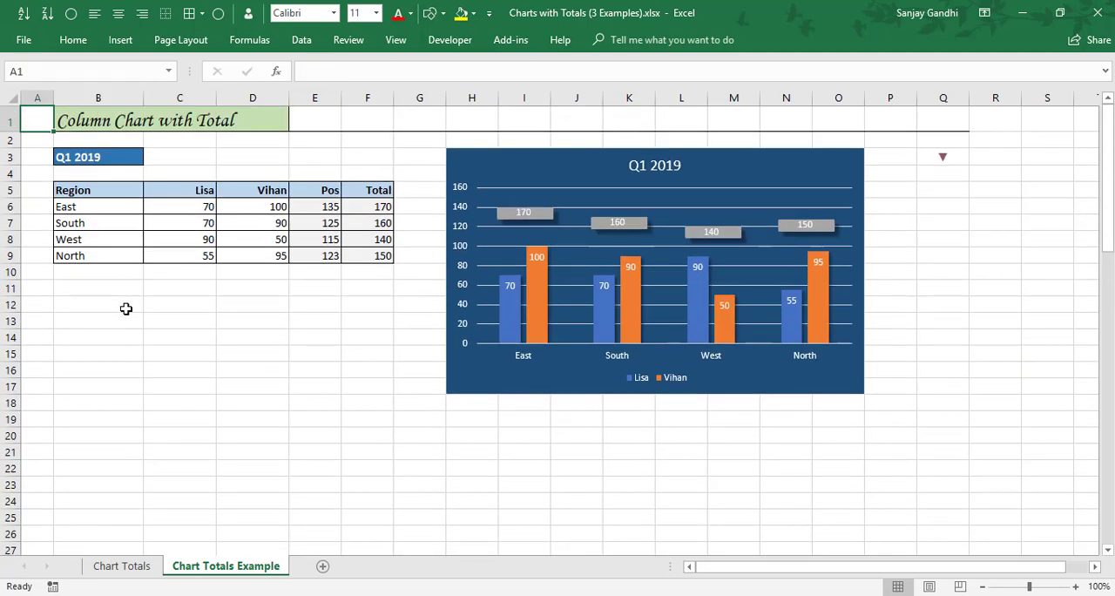
click(136, 573)
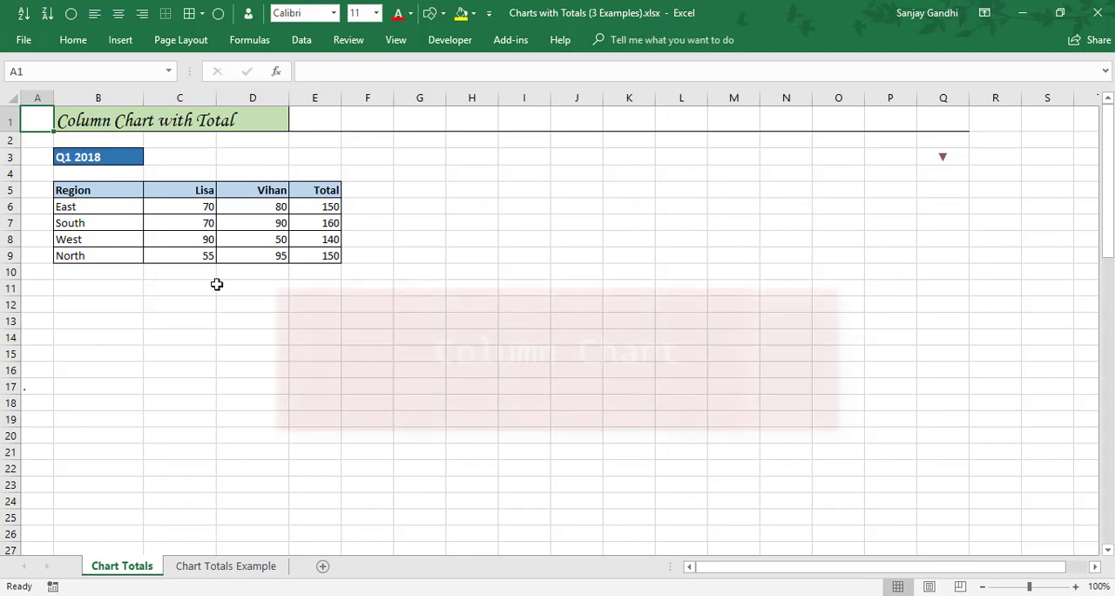
Insert a default column chart from the Q1 2018 region table and fit it over columns H to O, rows 3 to 17.
click(187, 223)
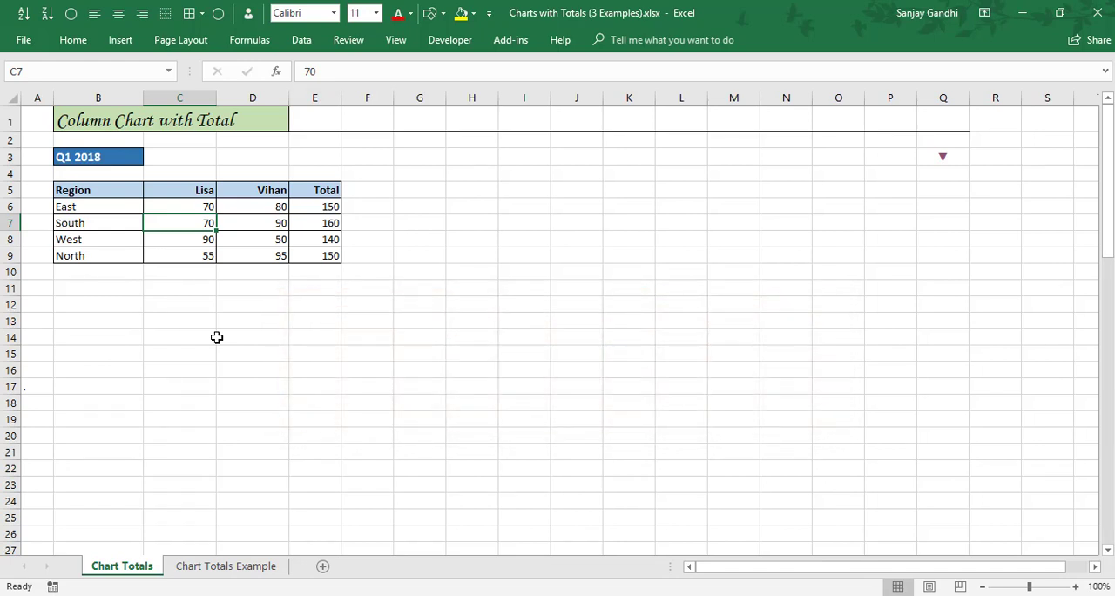
key(alt+F1)
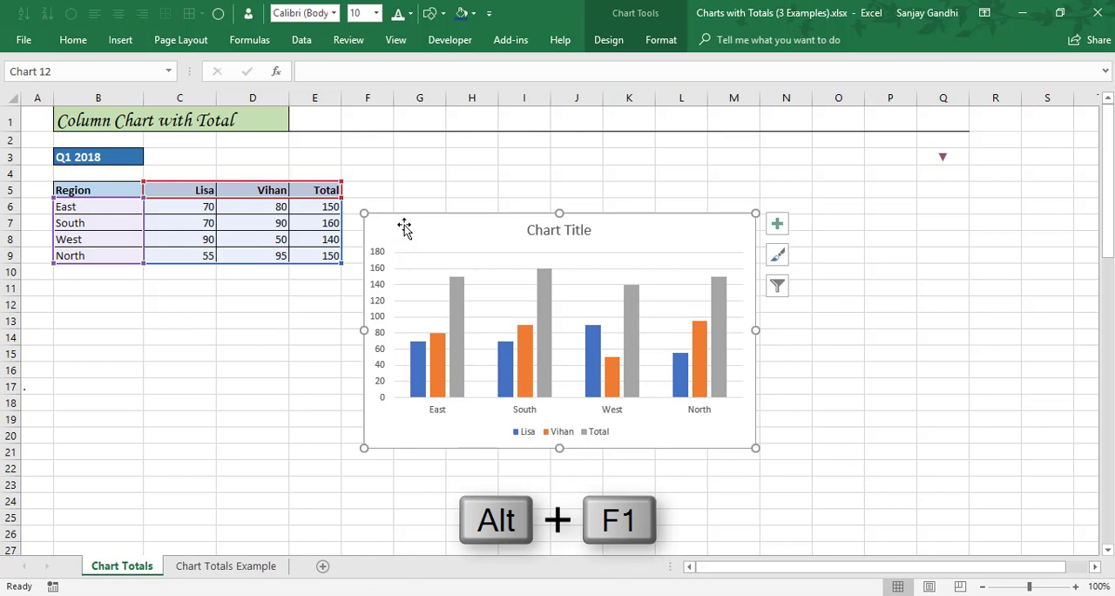
drag(405, 226, 496, 167)
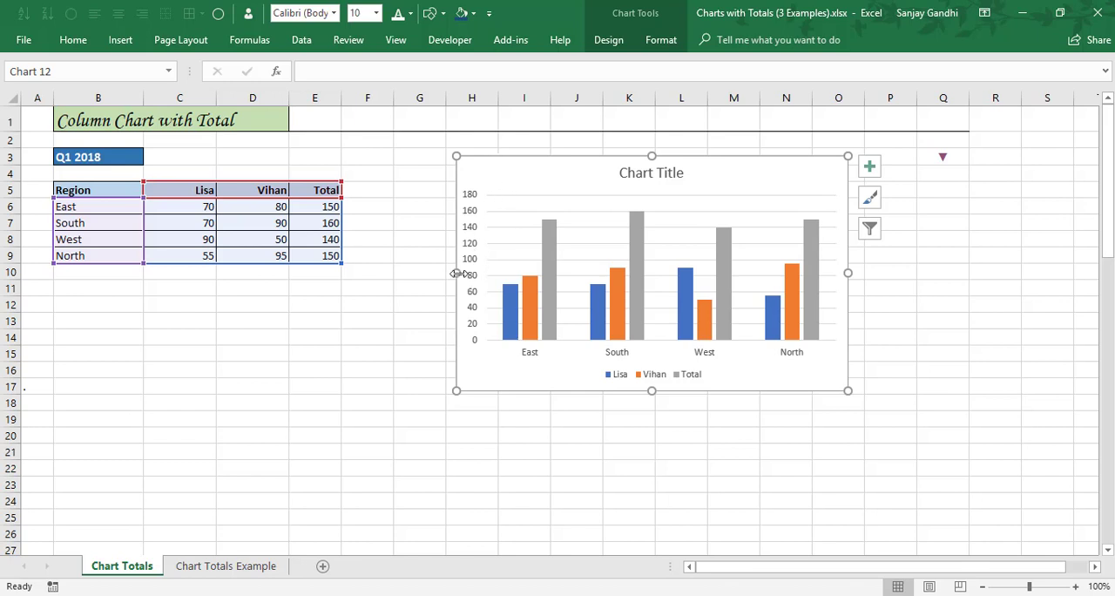
drag(455, 272, 446, 273)
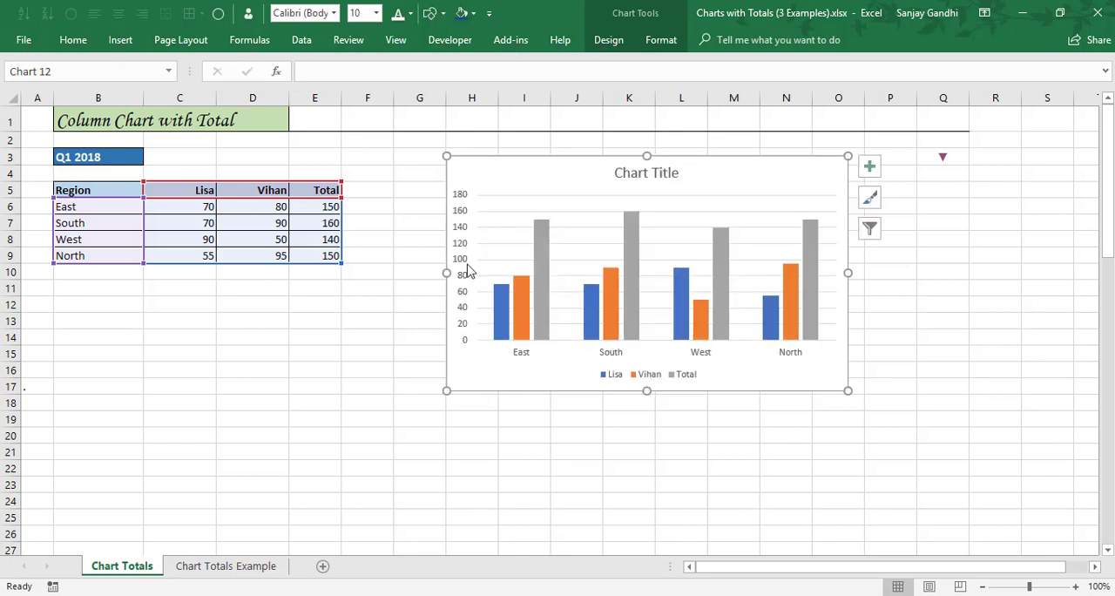
drag(645, 155, 645, 148)
drag(849, 267, 864, 269)
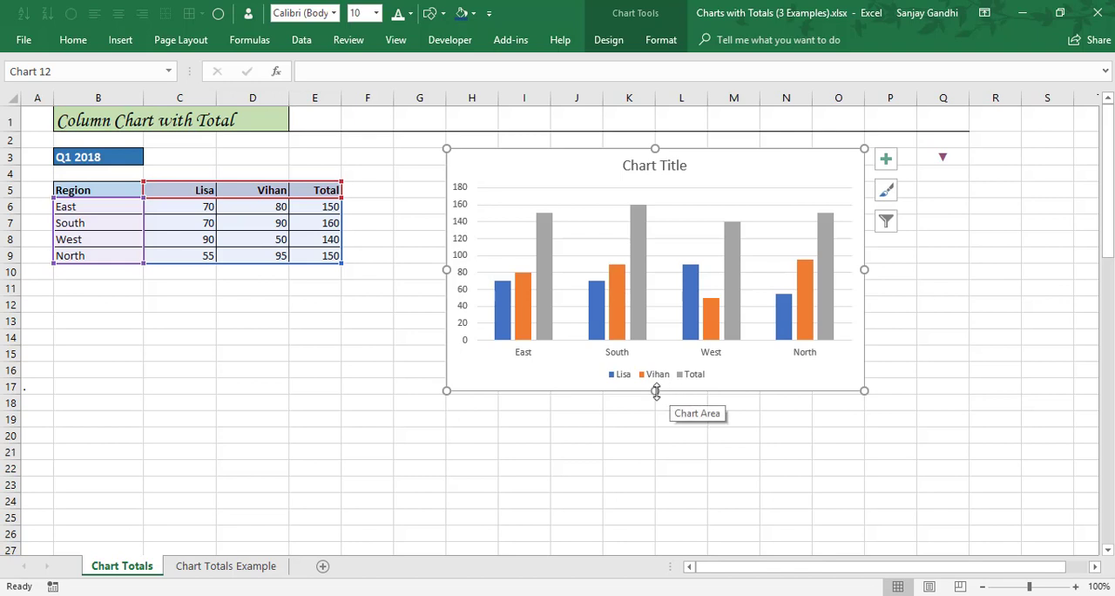
drag(654, 391, 655, 398)
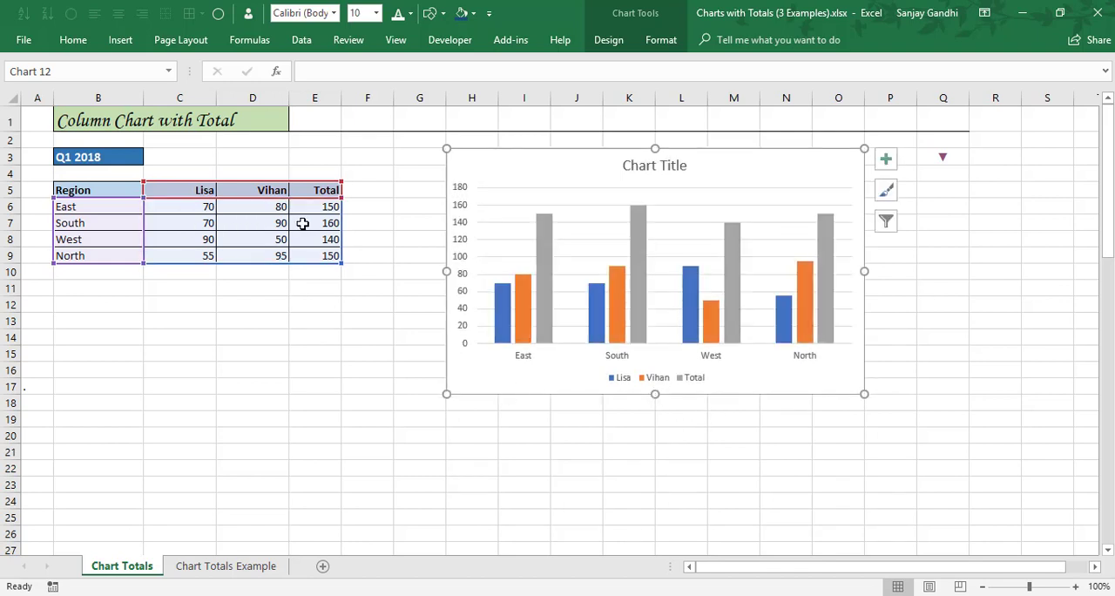
Link the chart title to cell B3 with the formula ='Chart Totals'!$B$3.
mouse_move(545, 332)
click(642, 167)
click(392, 70)
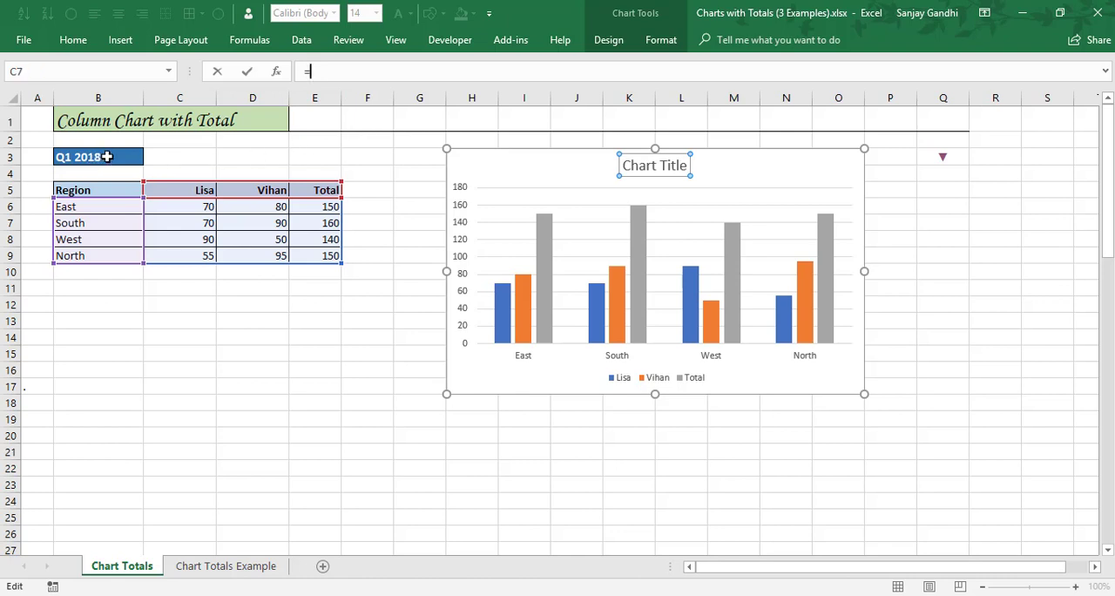
click(103, 156)
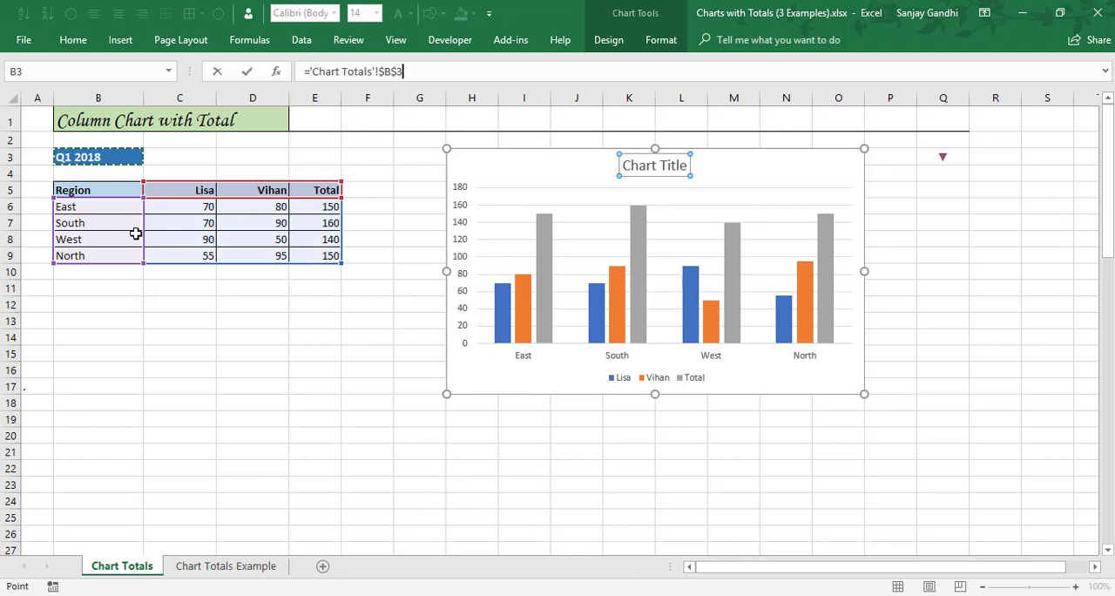
key(Return)
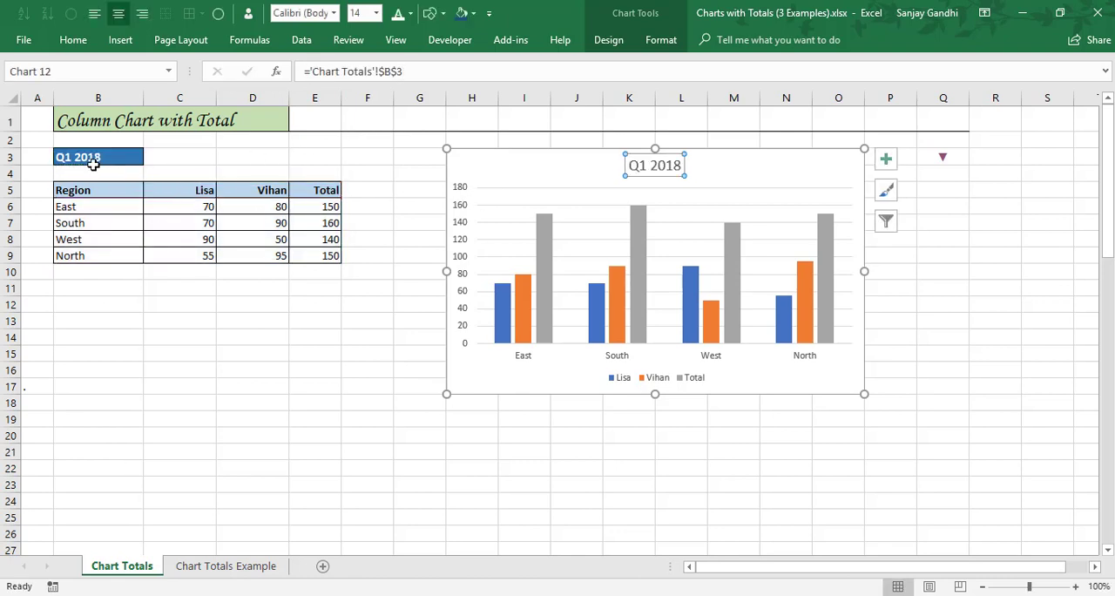
Change the period label in cell B3 to Q1 2019.
click(96, 158)
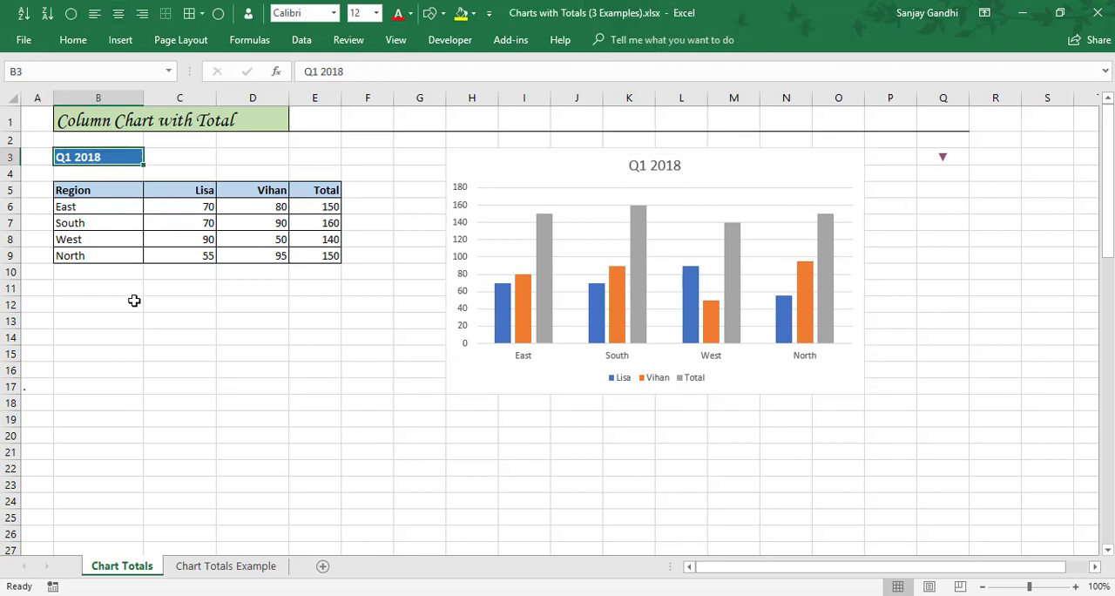
key(F2)
key(BackSpace)
key(Return)
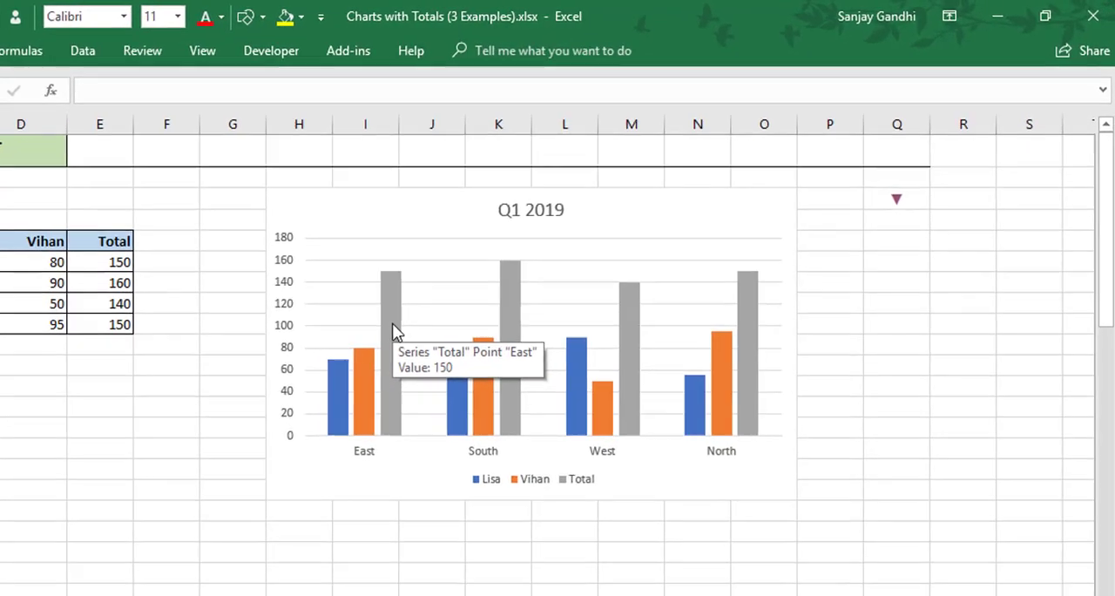
Change the Total series to a Line with Markers chart type, keeping the other two series as clustered columns.
right_click(547, 260)
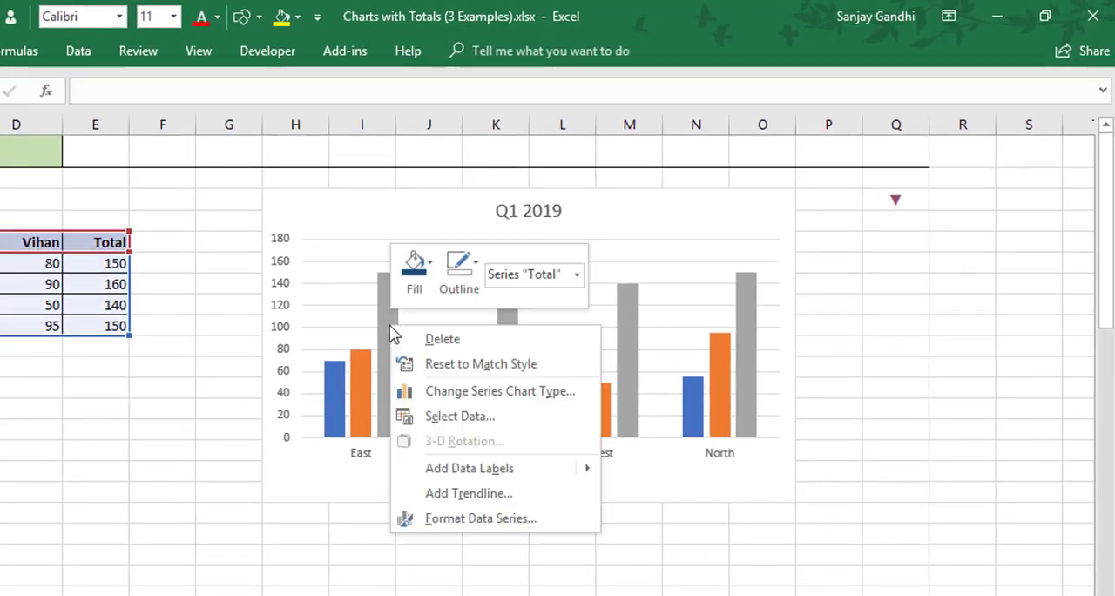
click(536, 394)
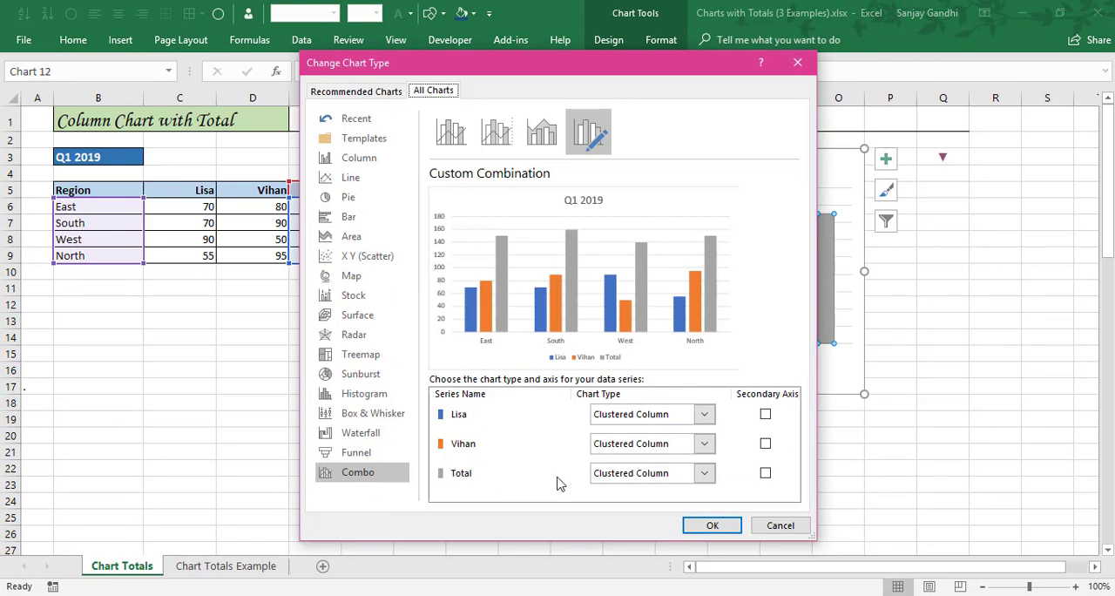
click(704, 476)
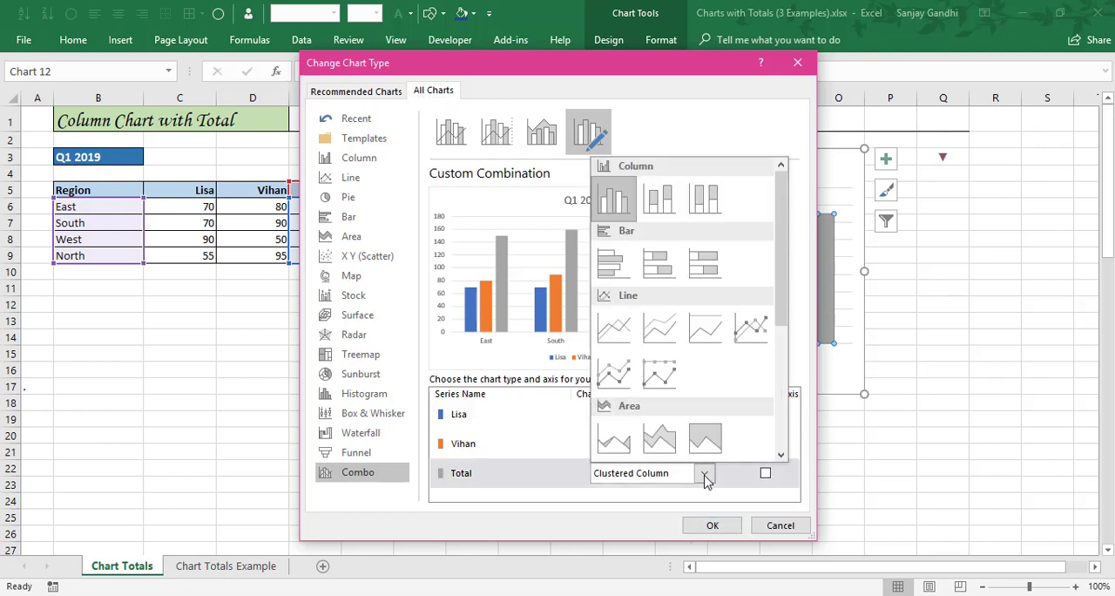
click(752, 336)
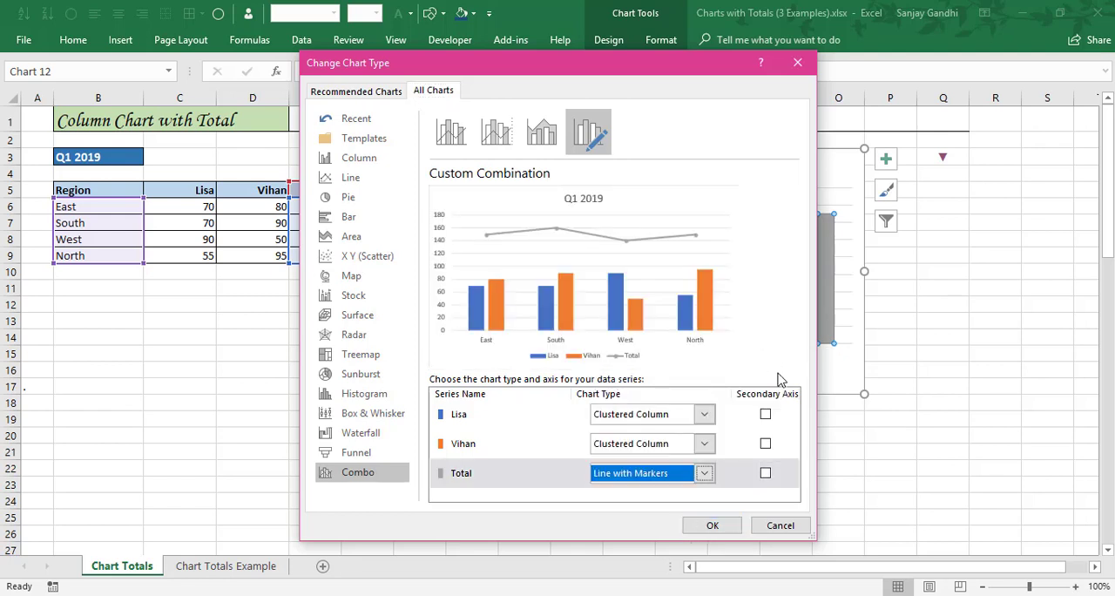
click(712, 525)
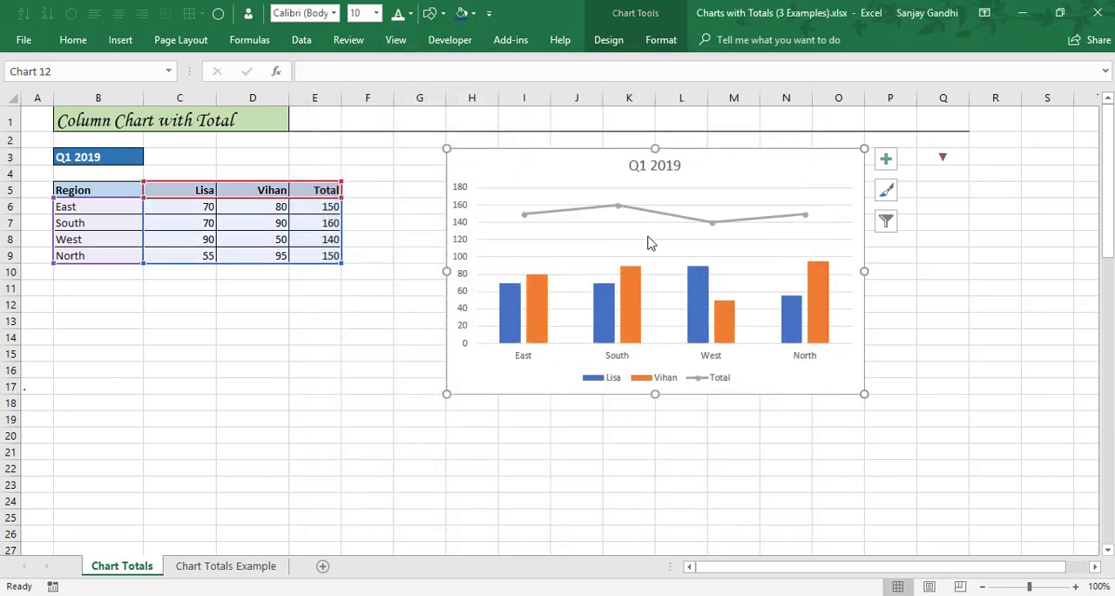
Format the Total series with No line so only its markers are drawn.
mouse_move(658, 217)
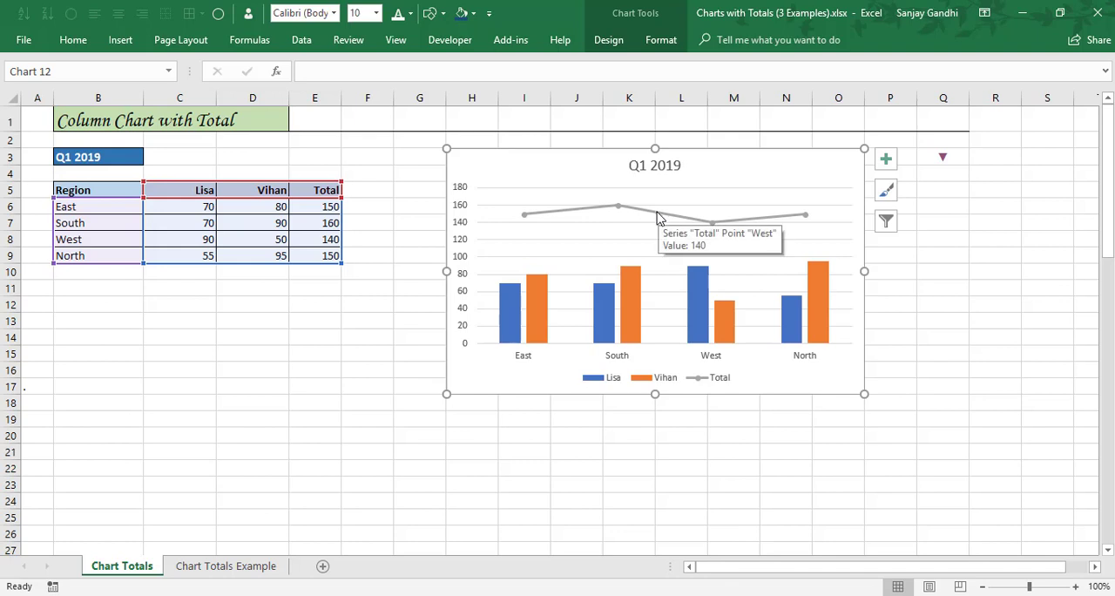
double_click(658, 217)
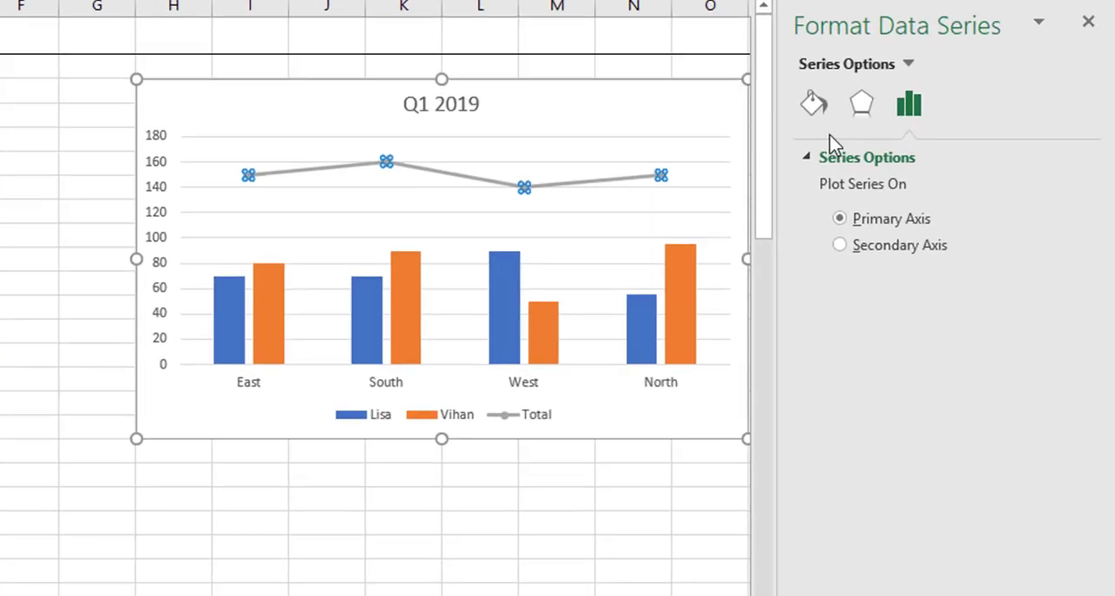
click(771, 141)
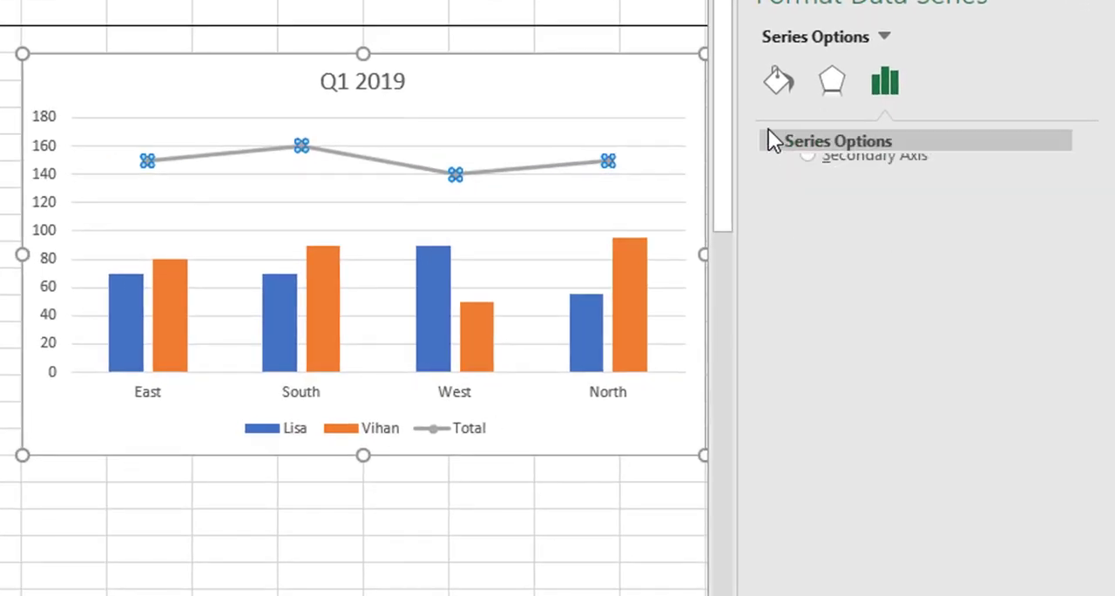
click(777, 80)
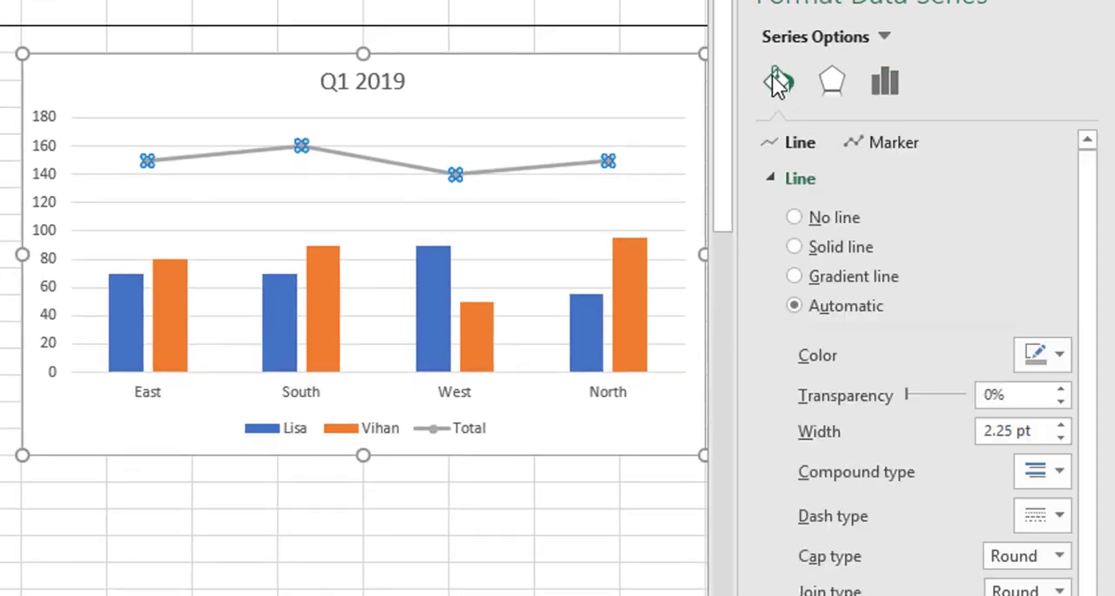
click(795, 217)
click(770, 177)
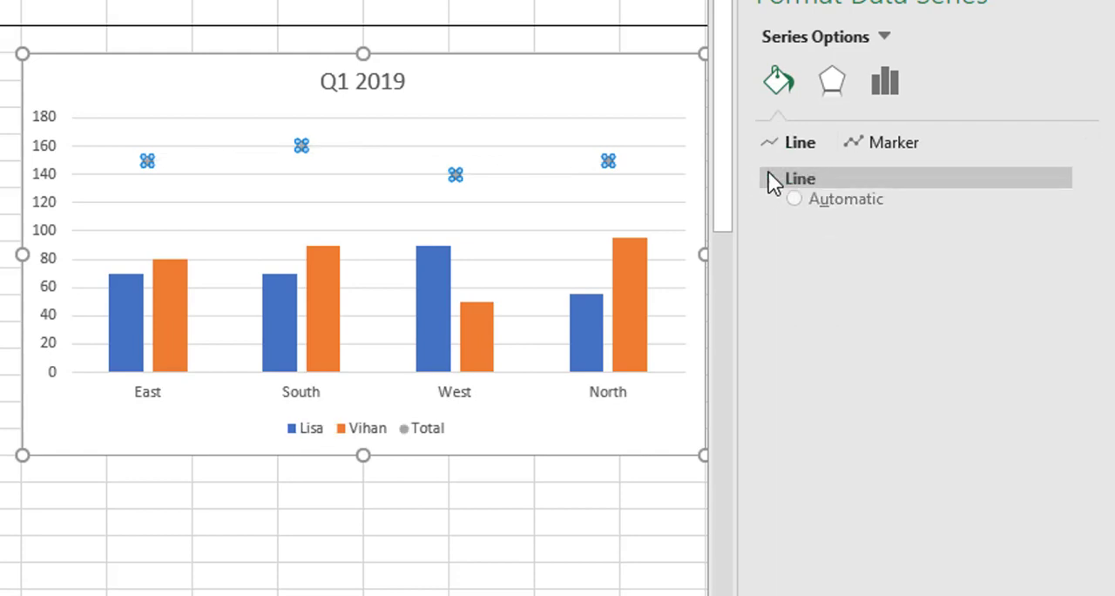
Change the Total series markers to the built-in long dash type at size 50.
click(856, 144)
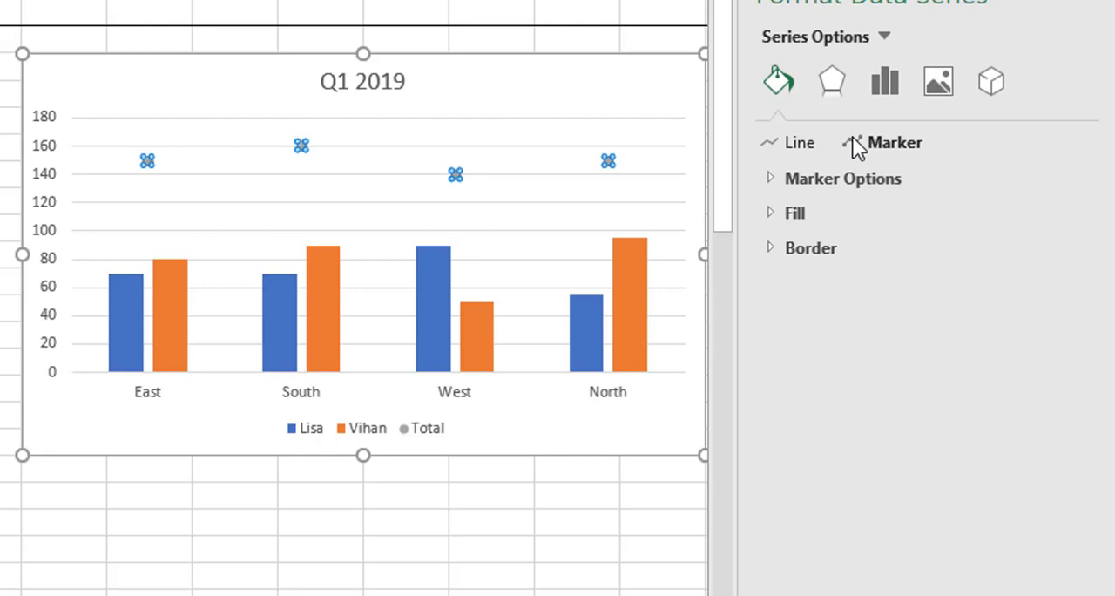
click(771, 179)
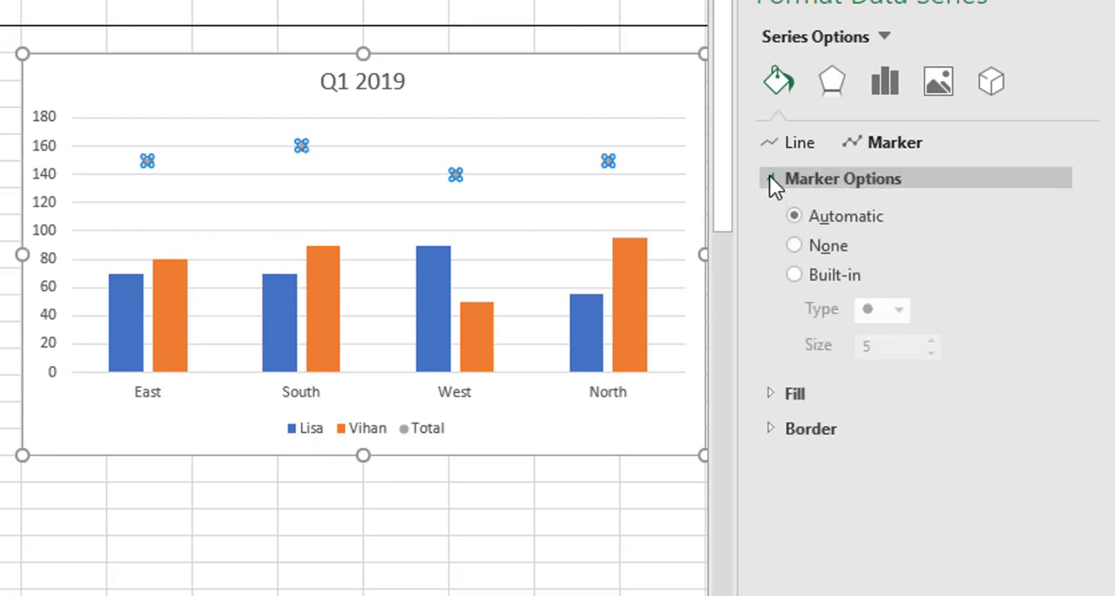
click(794, 275)
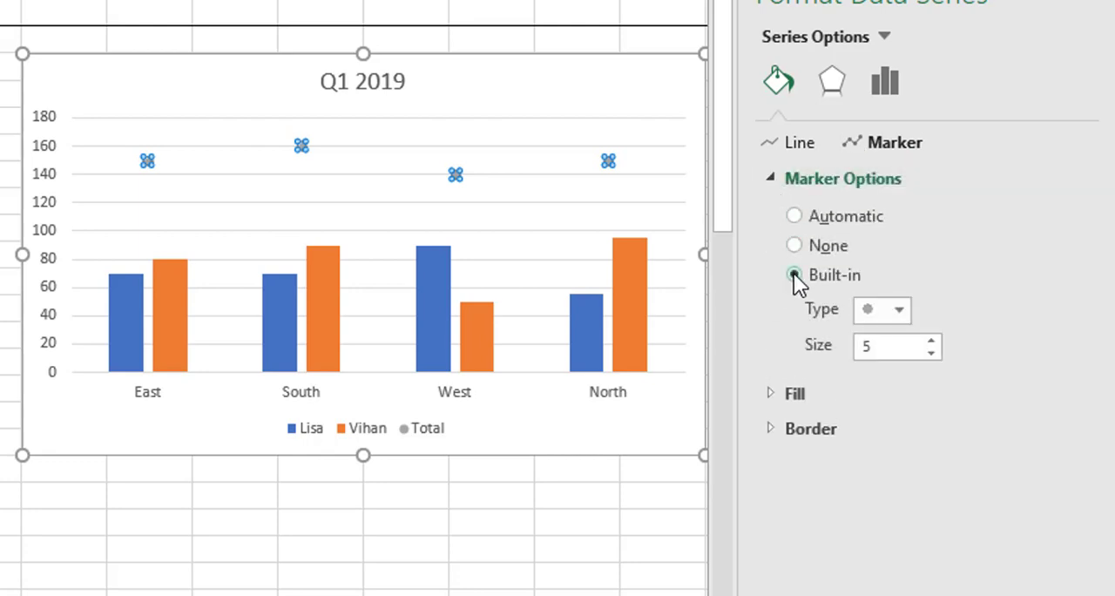
click(896, 309)
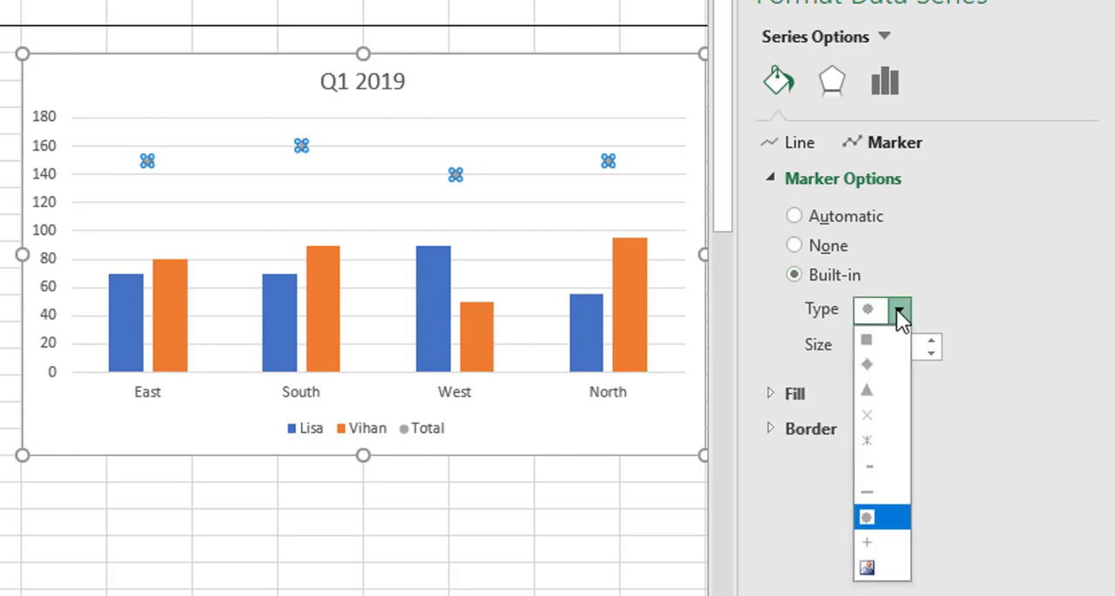
click(889, 490)
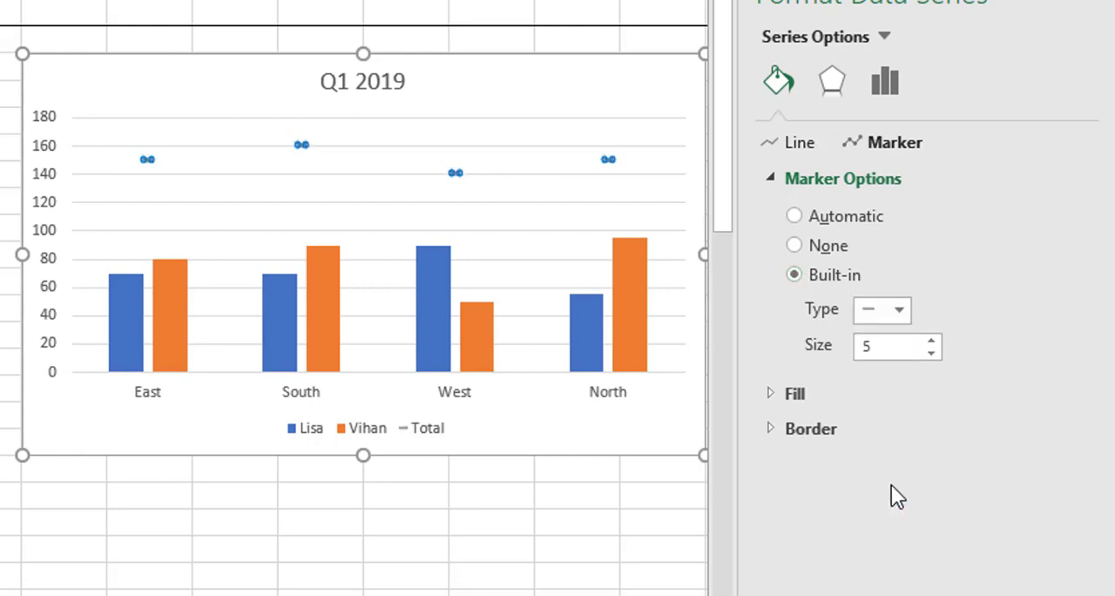
click(890, 351)
text(0)
key(Return)
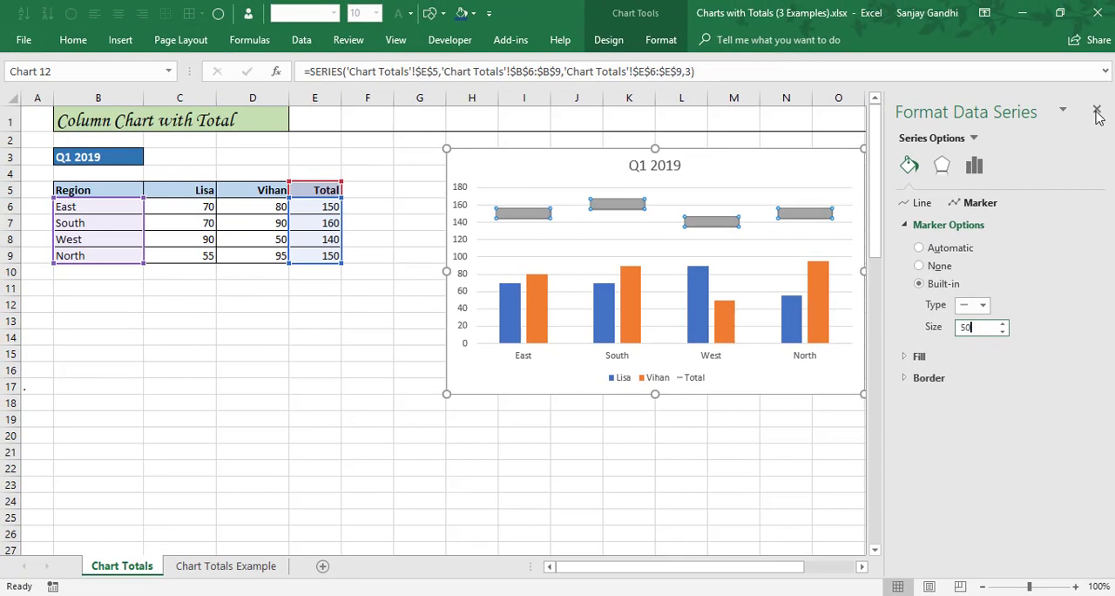
click(1096, 111)
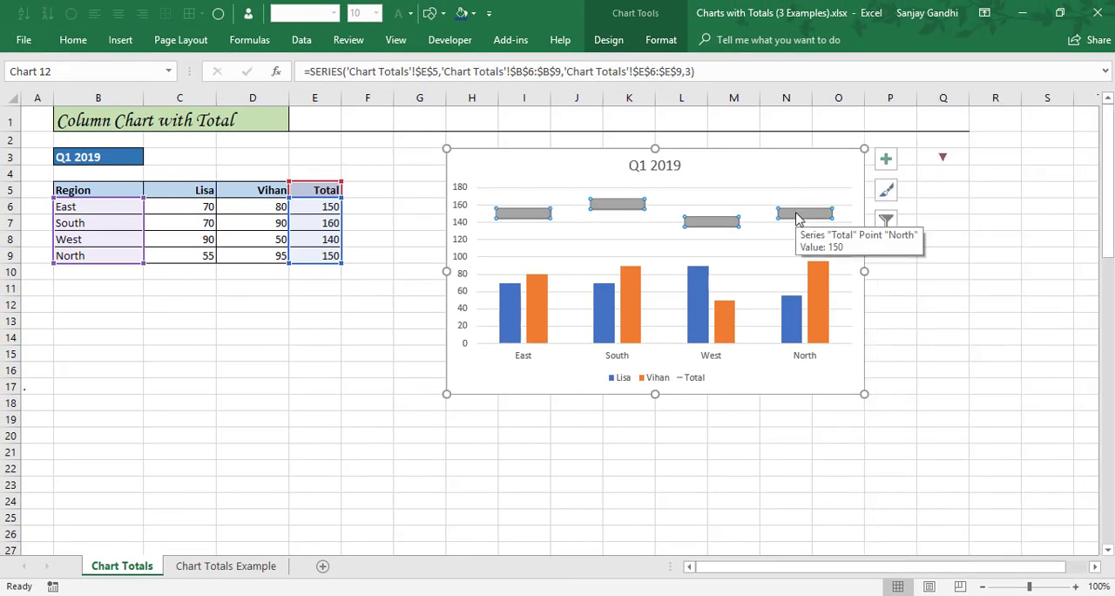
Add centred data labels to the Total markers and Inside End data labels to both column series.
click(885, 159)
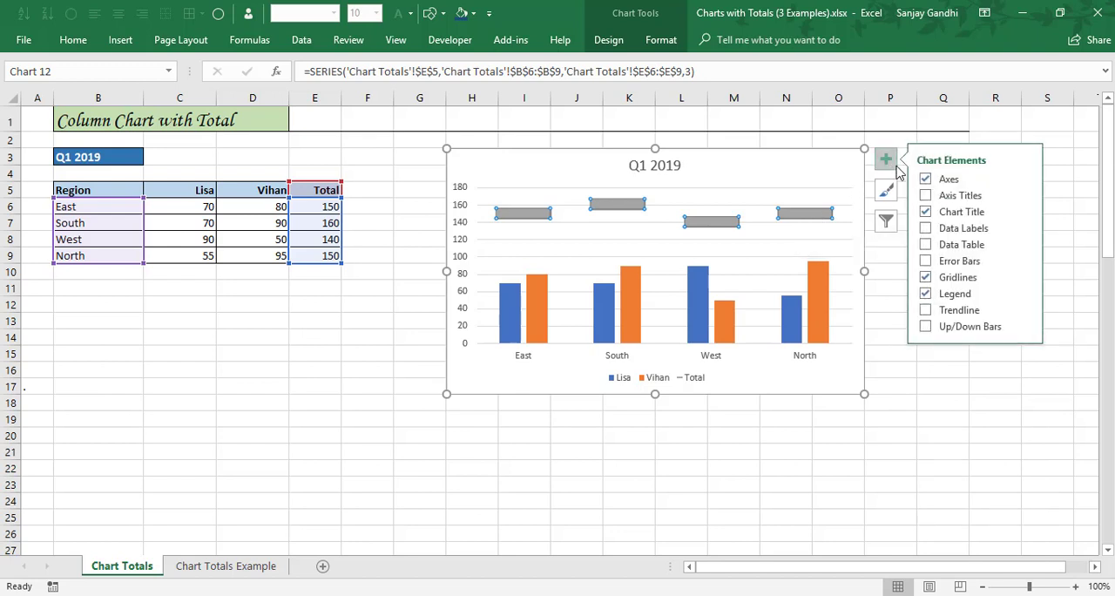
click(1025, 228)
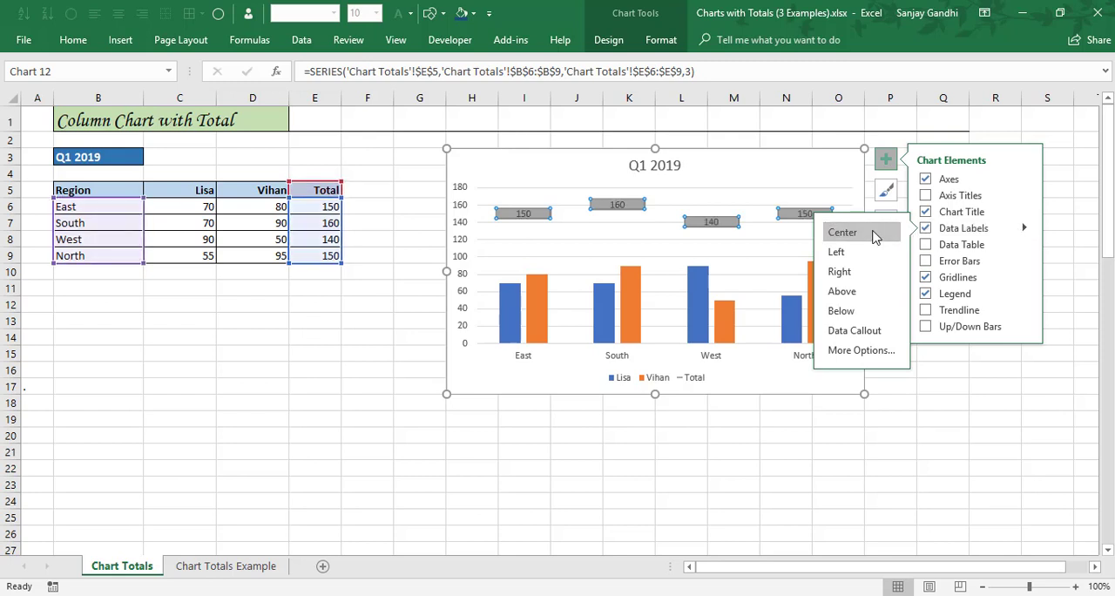
click(703, 297)
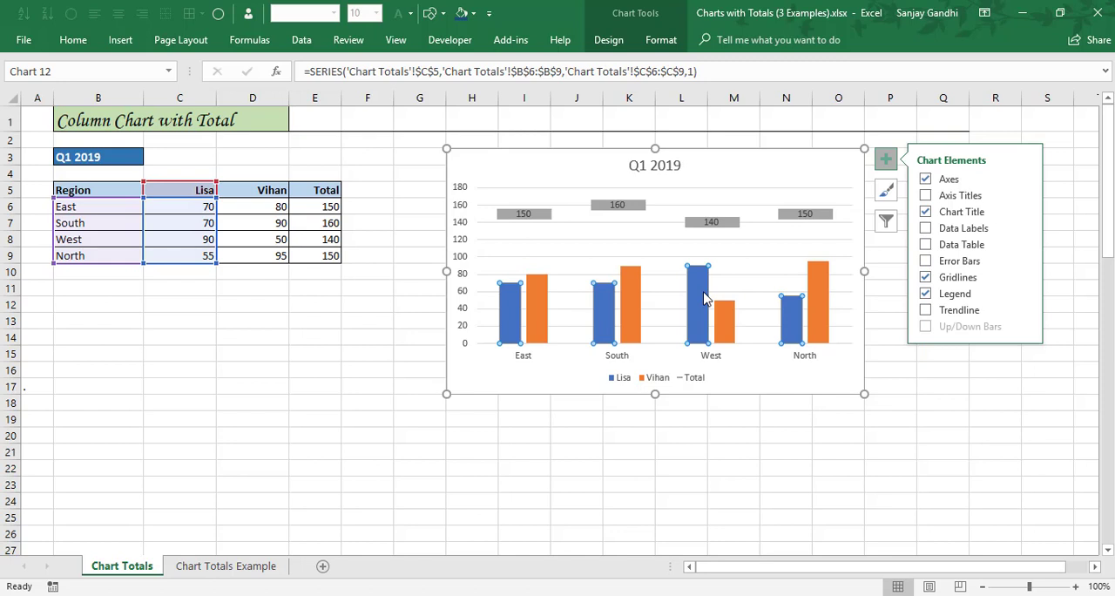
click(1025, 230)
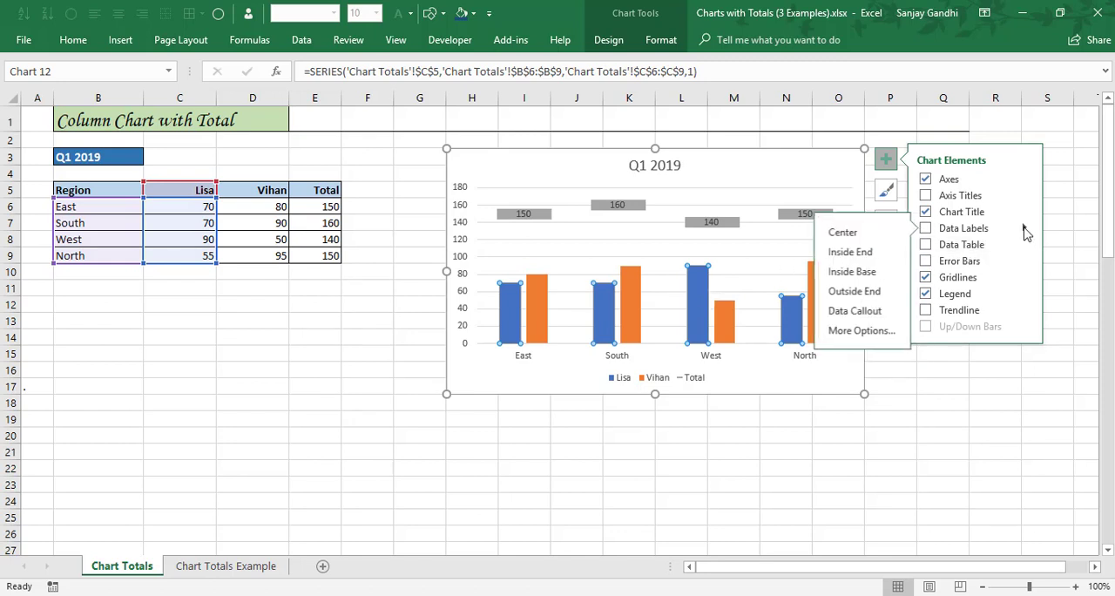
click(849, 253)
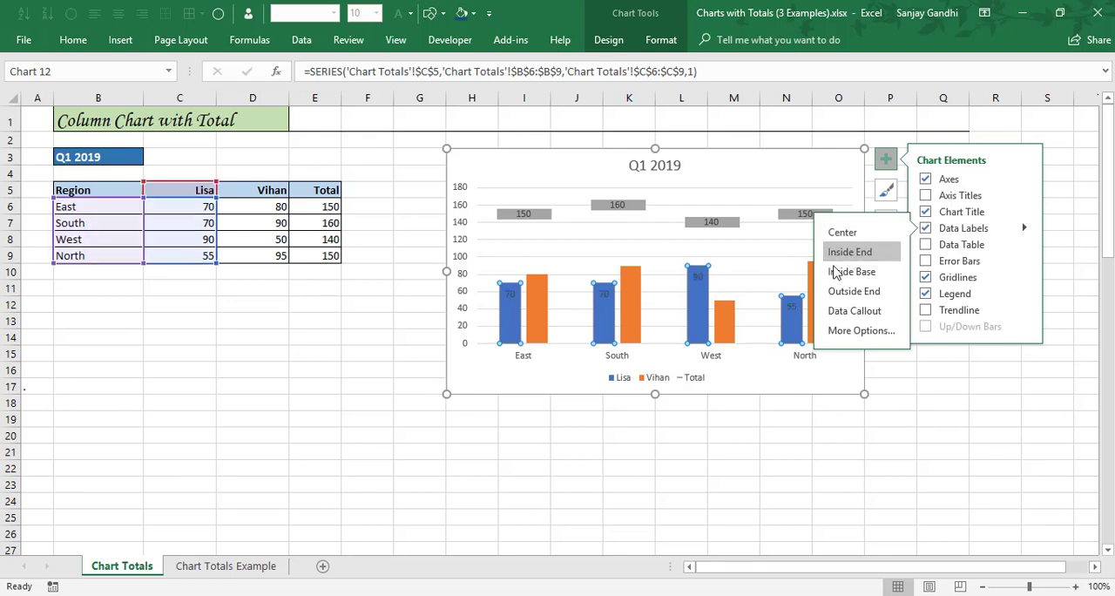
click(728, 318)
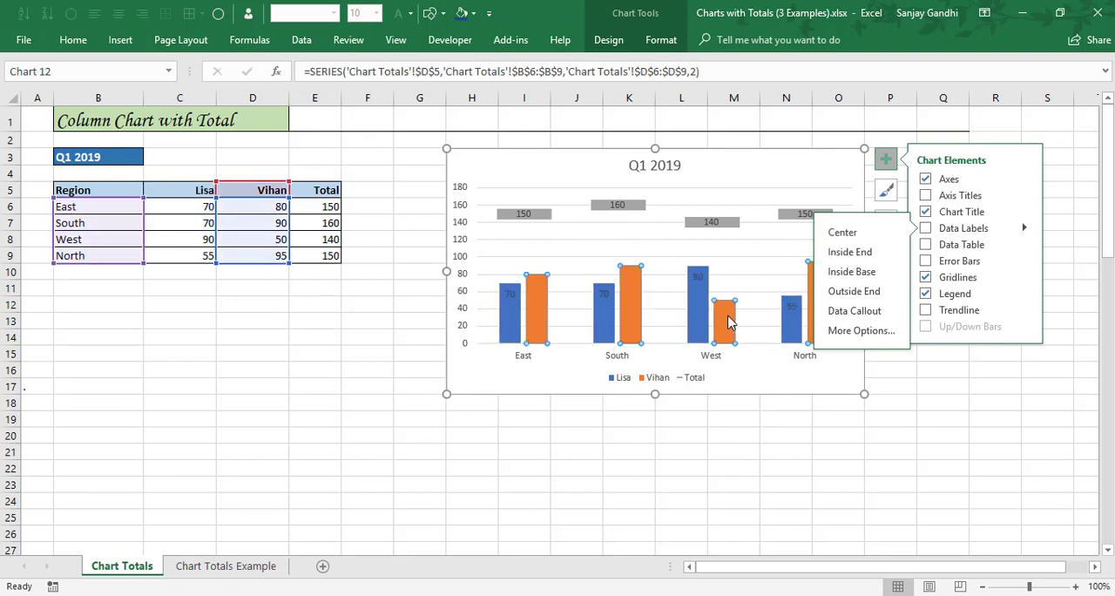
click(849, 251)
click(888, 157)
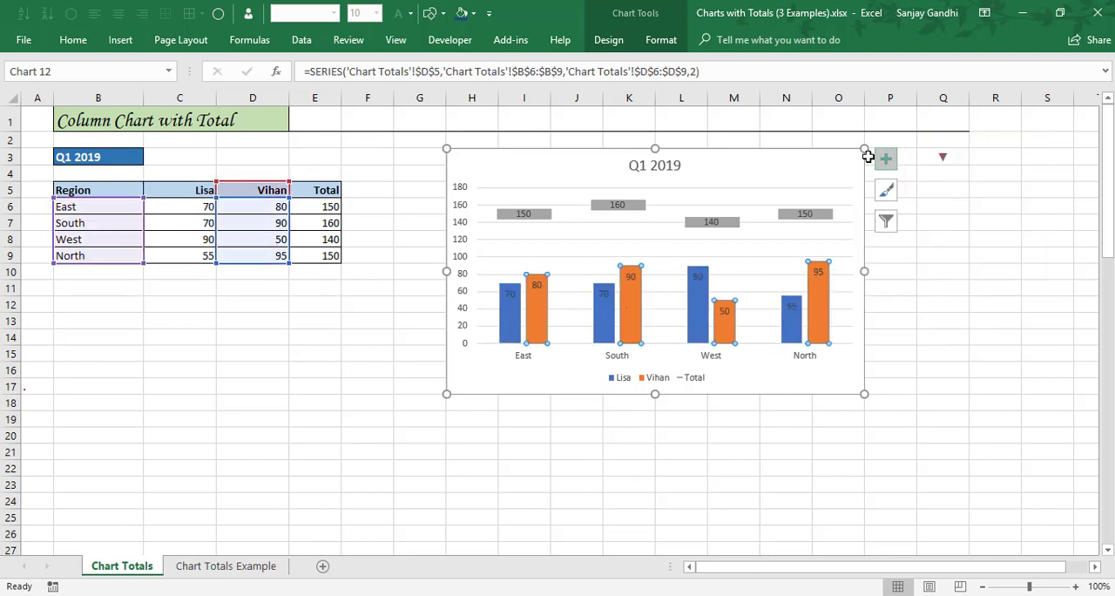
click(849, 156)
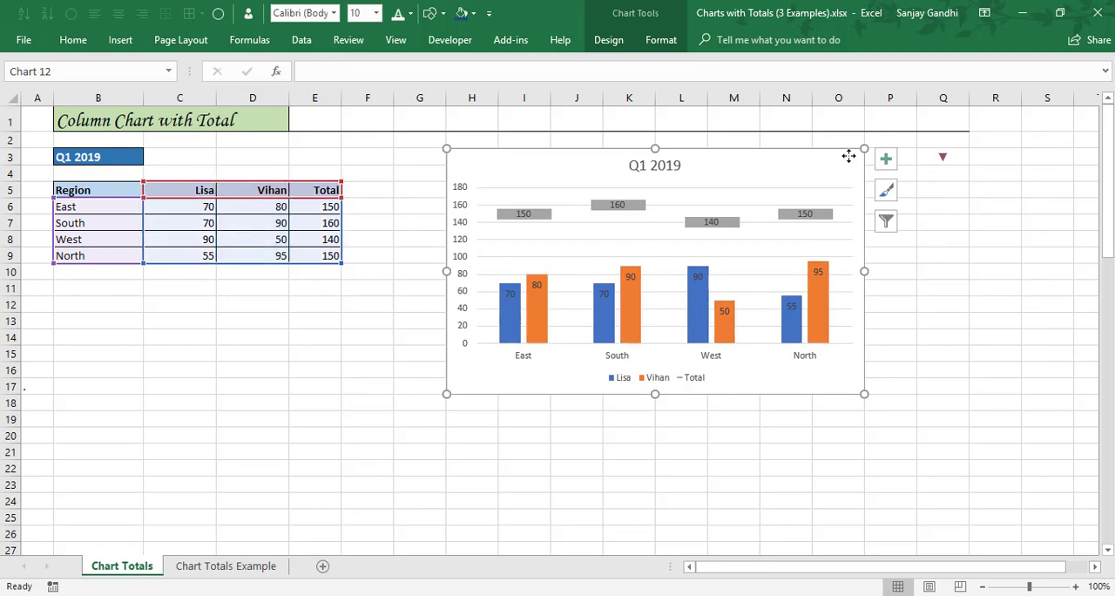
Delete only the Total entry from the chart legend.
click(696, 382)
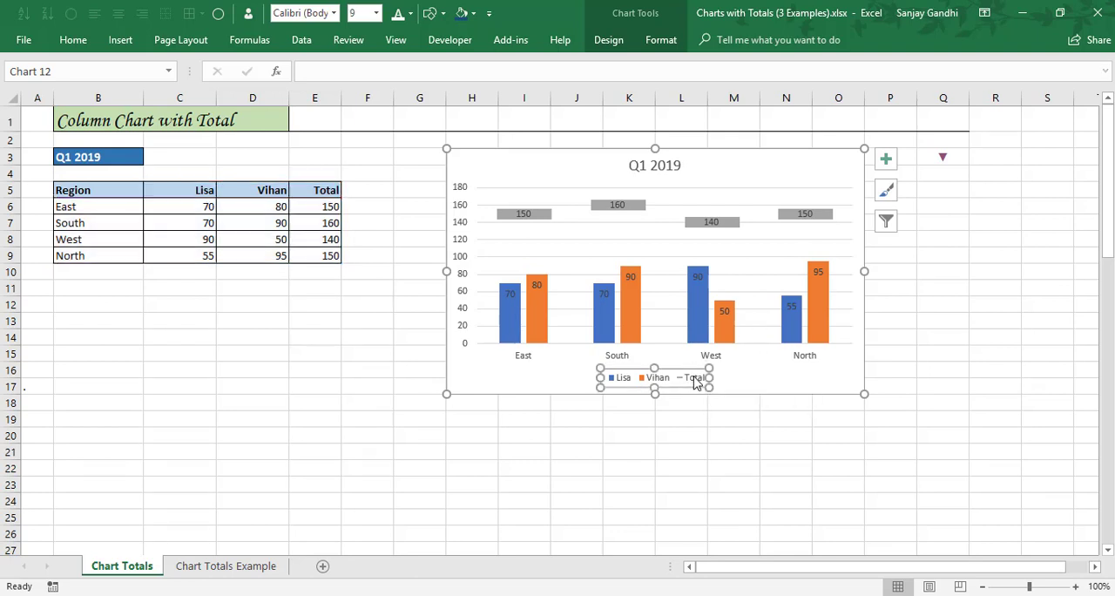
click(695, 382)
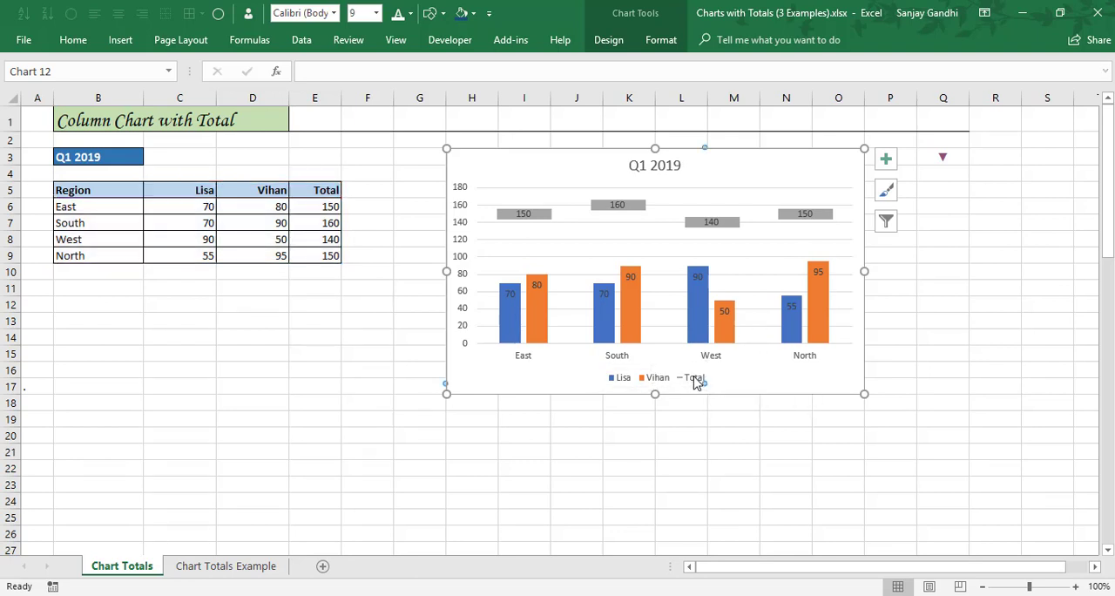
key(Delete)
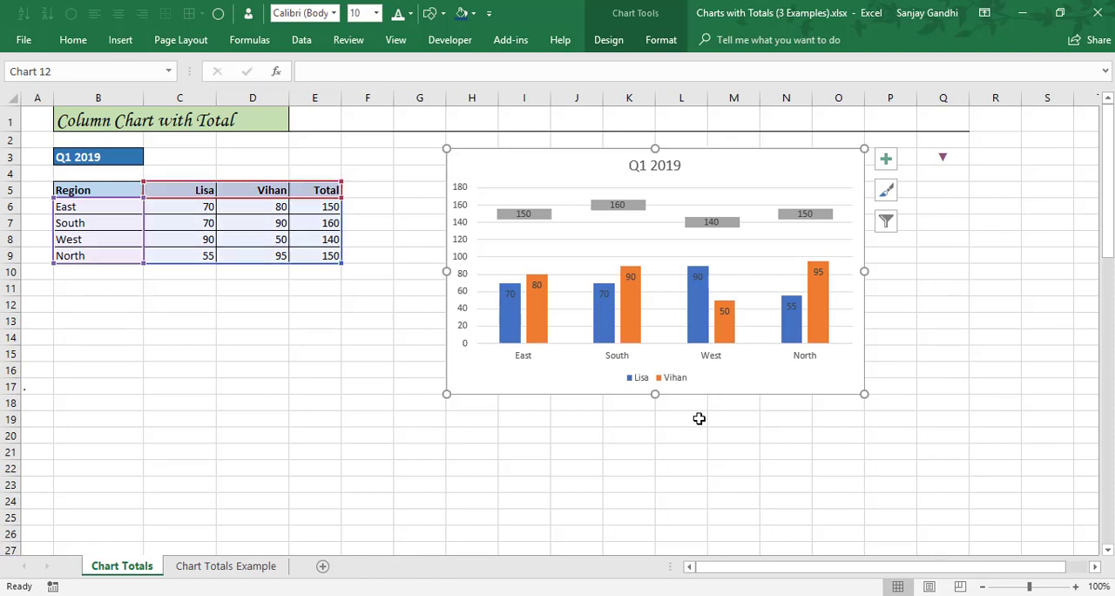
Change the South region's value in cell D7 to 100.
click(264, 220)
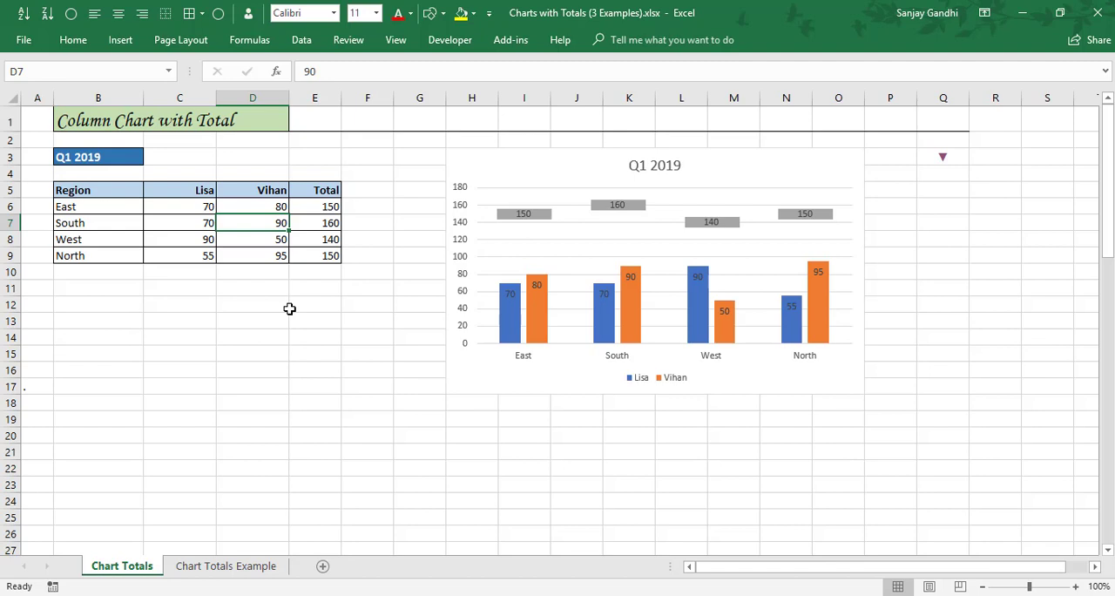
text(100)
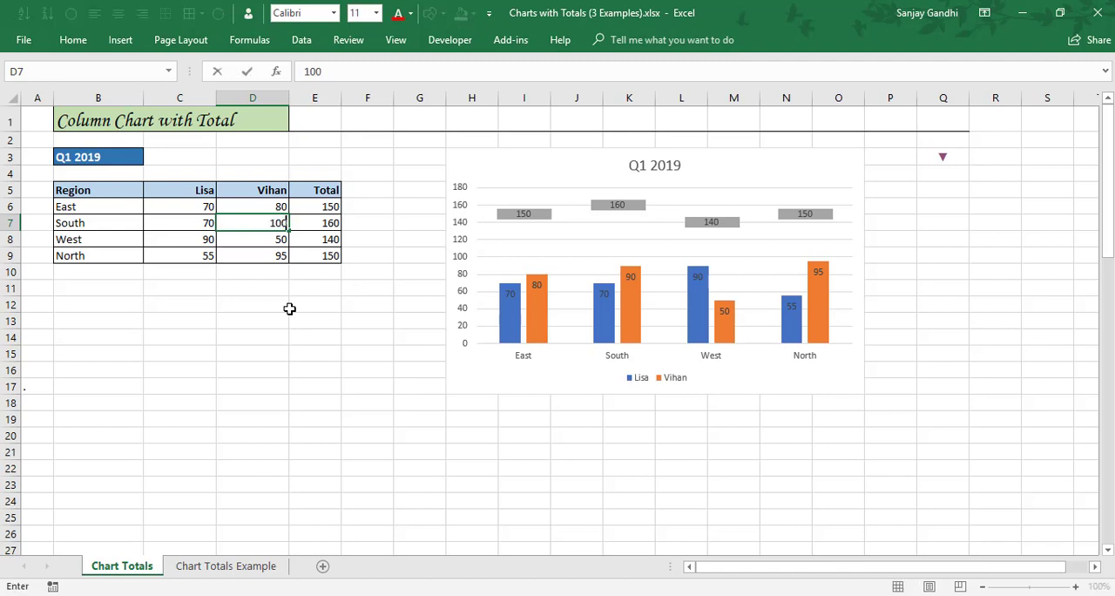
key(Return)
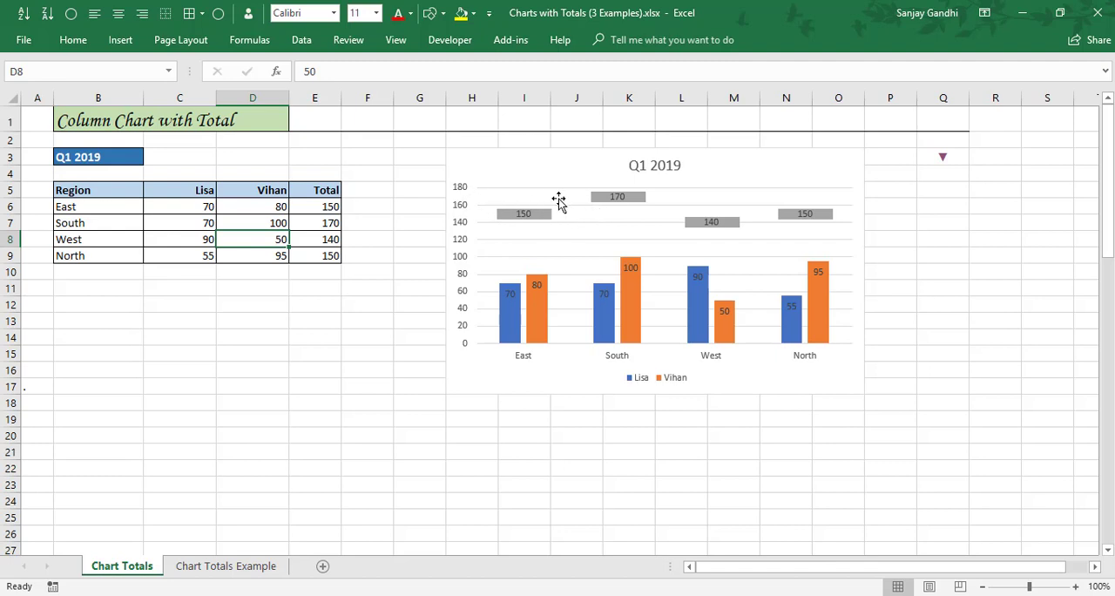
Move the Total column from E5:E9 to F5:F9, leaving column E free beside the data.
mouse_move(599, 209)
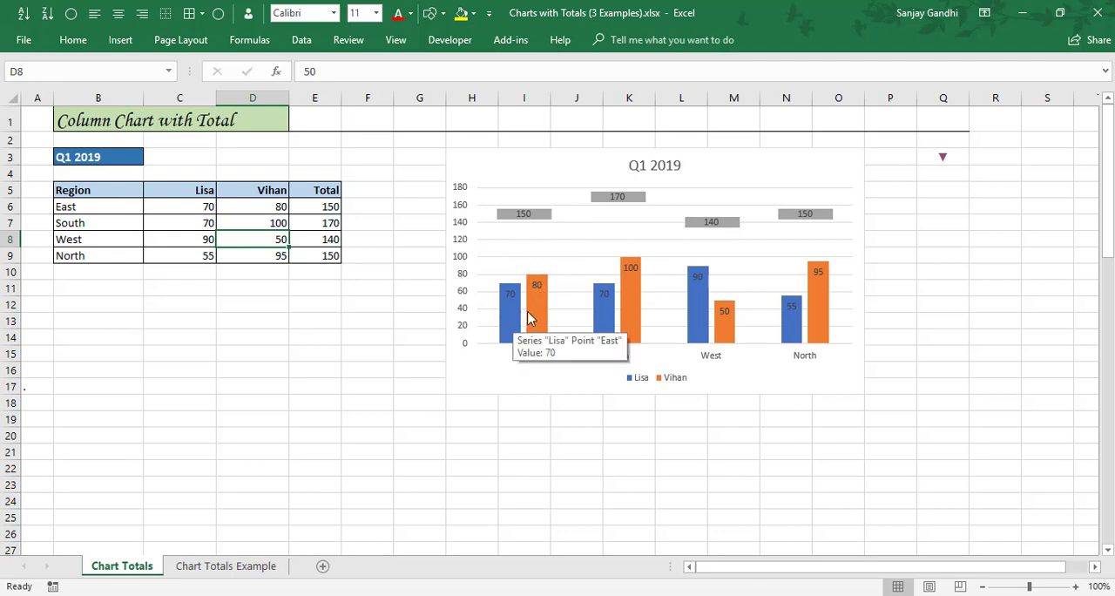
mouse_move(541, 312)
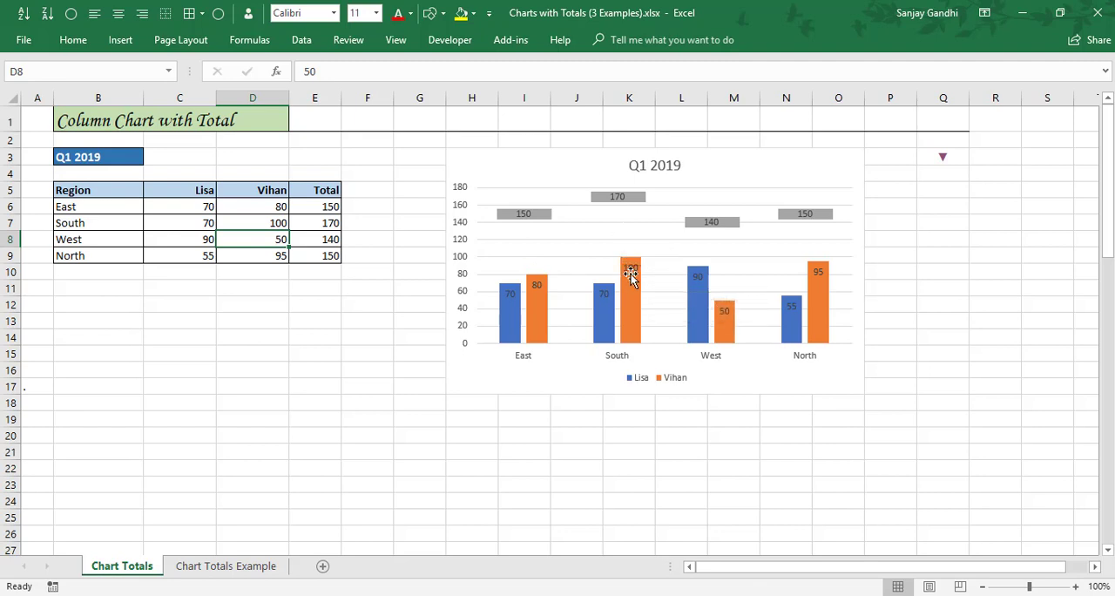
mouse_move(632, 292)
click(329, 195)
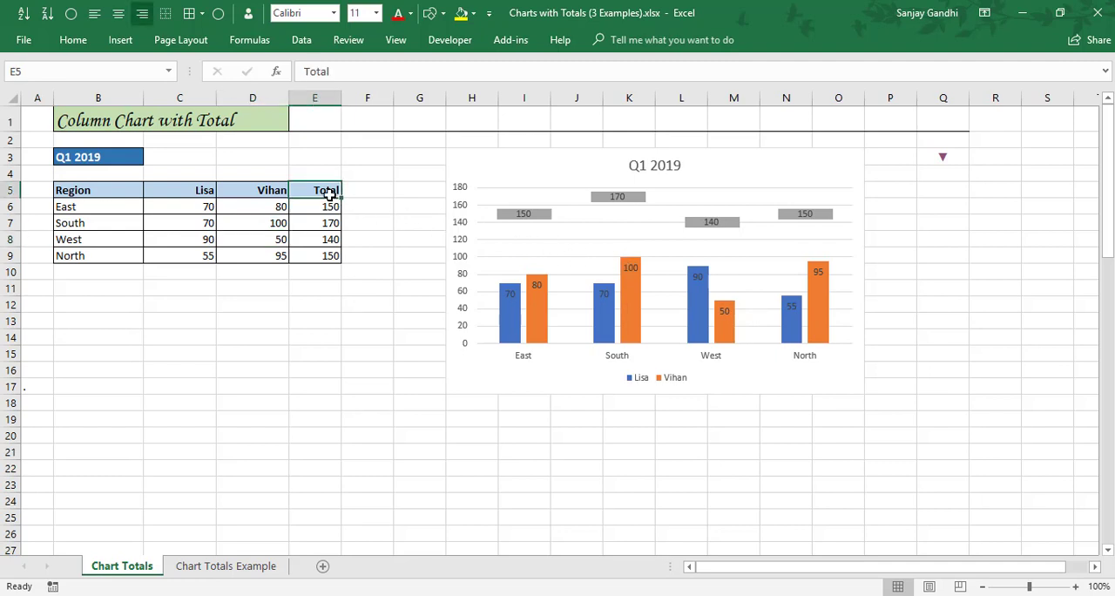
drag(328, 192, 387, 233)
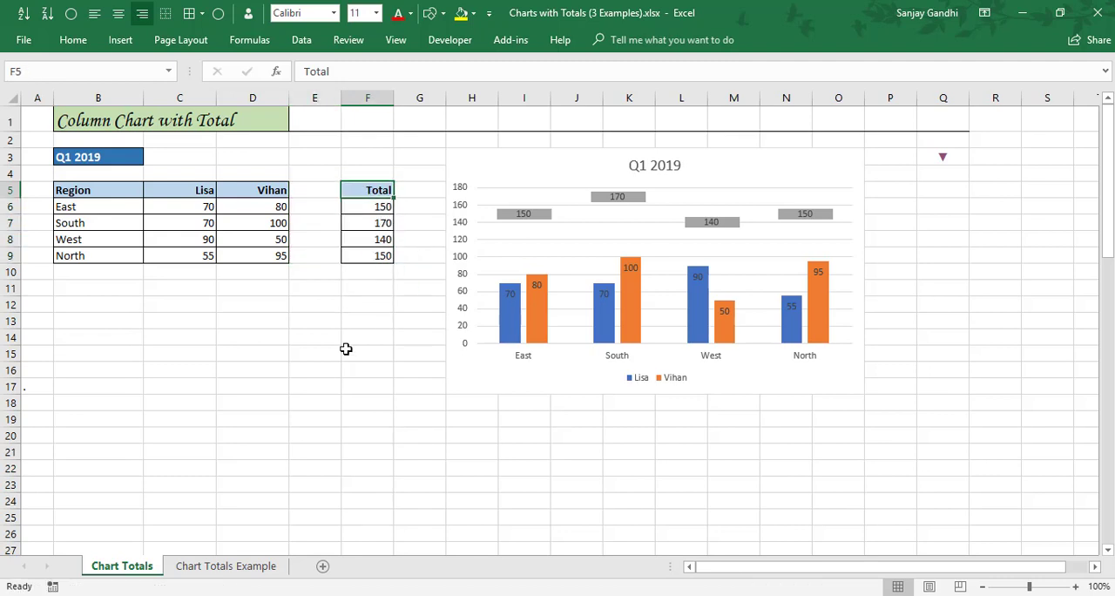
Copy the Total header from F5 into E5 and rename the new header as Pos.
key(ctrl+c)
key(Left)
key(Return)
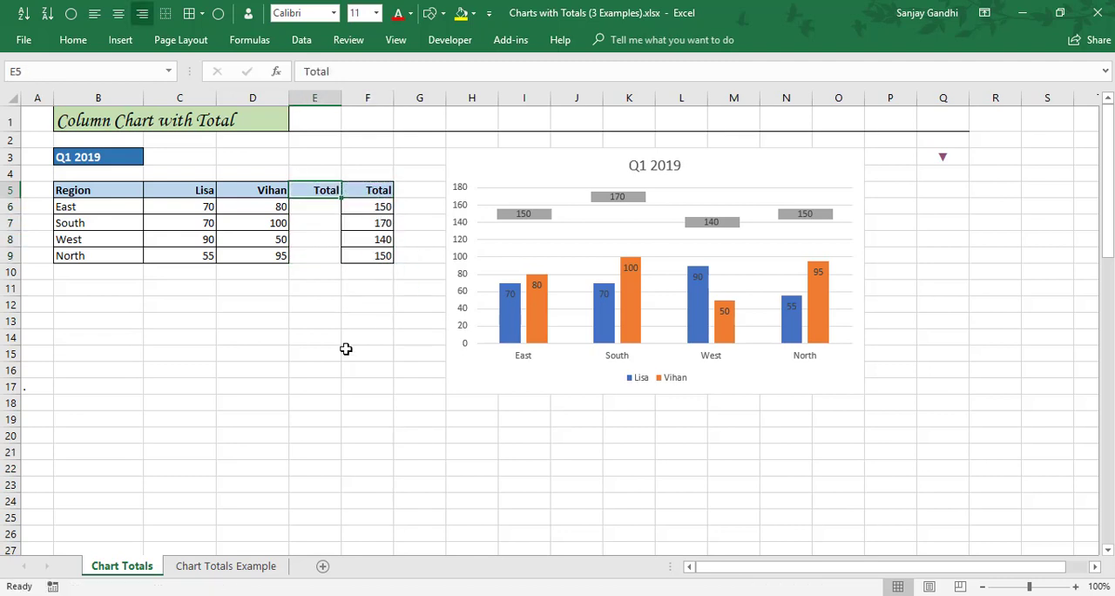
key(F2)
key(BackSpace)
key(BackSpace)
key(BackSpace)
key(BackSpace)
key(BackSpace)
text(Pos)
key(Return)
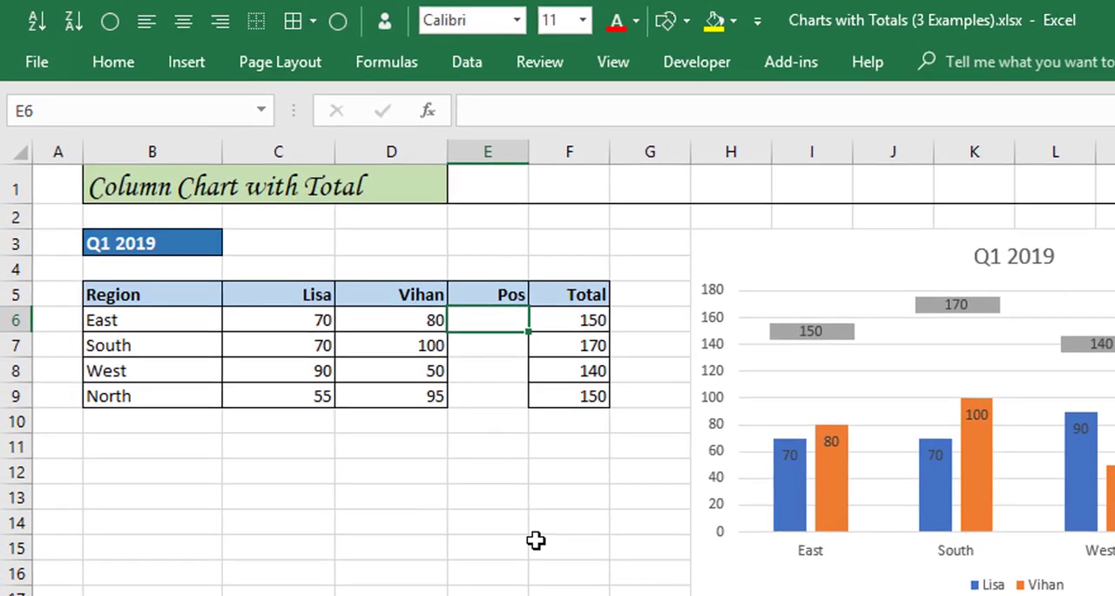
Fill the Pos cells E6:E9 with the row-relative formula =MAX(C6:D6)+10.
key(shift+Down)
key(shift+Down)
key(shift+Down)
text(=)
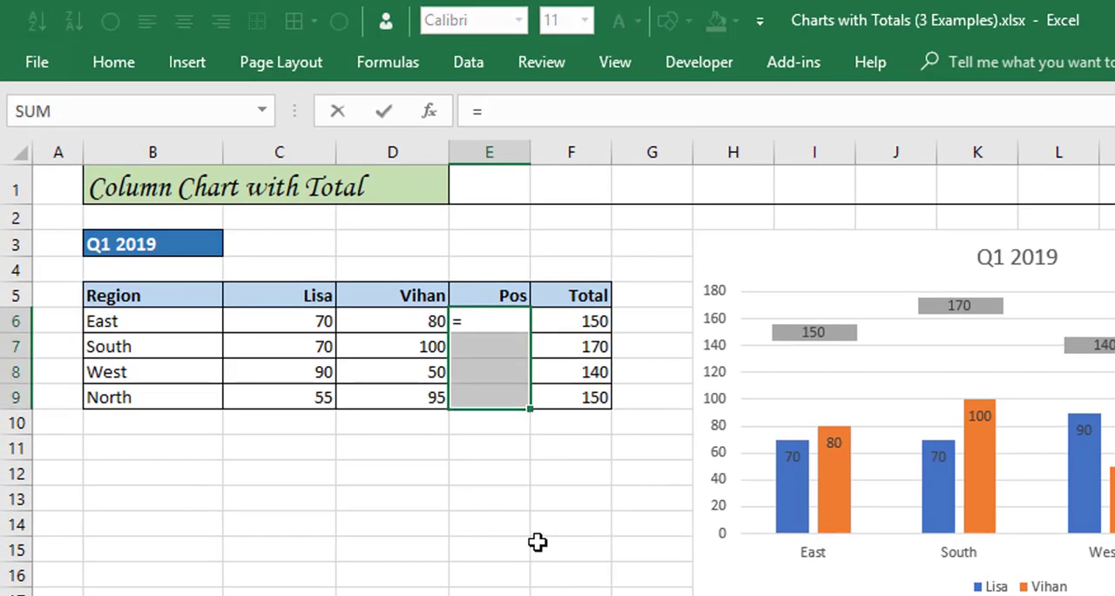
text(max)
key(Tab)
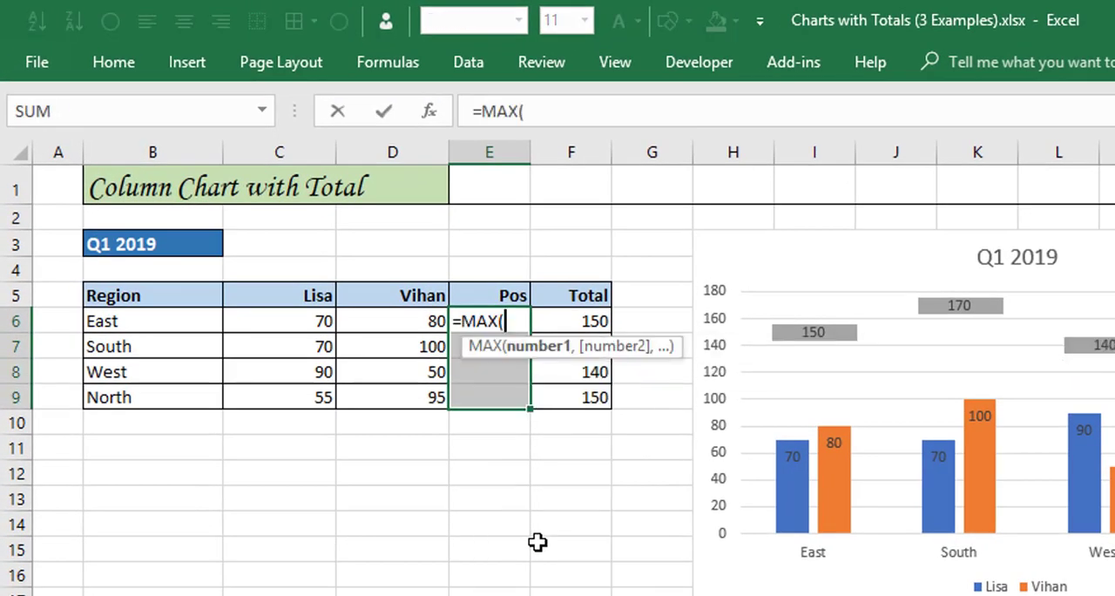
key(Left)
key(shift+Left)
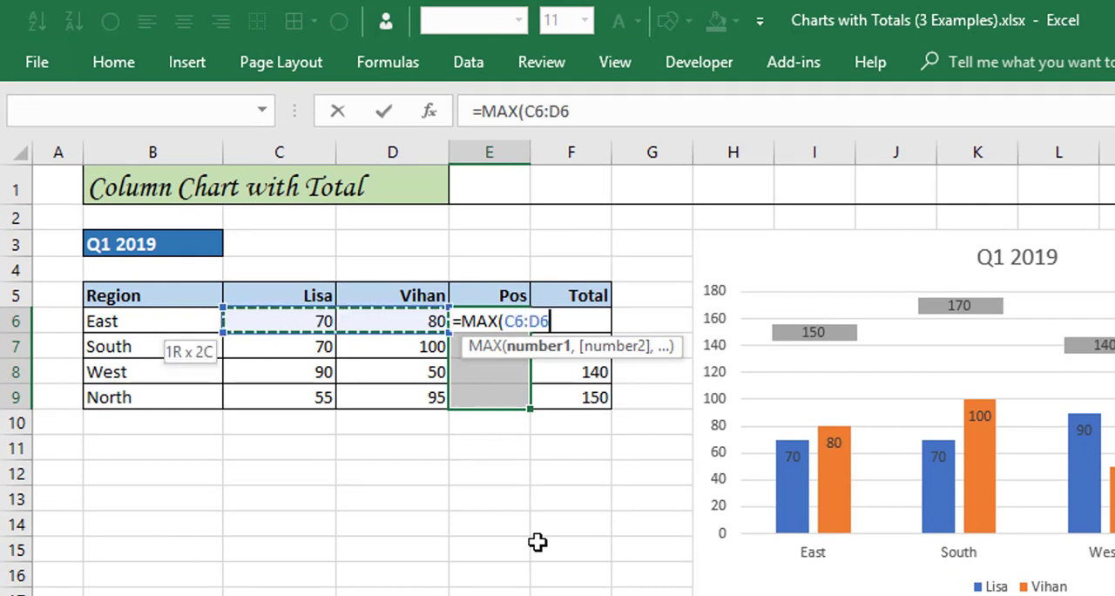
text()+10)
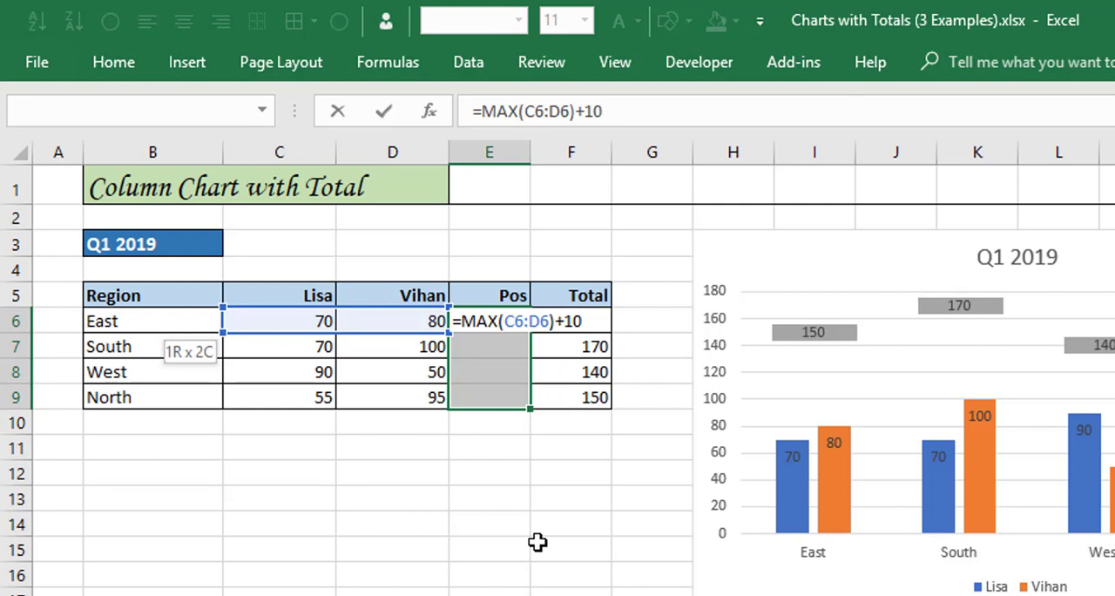
key(ctrl+Return)
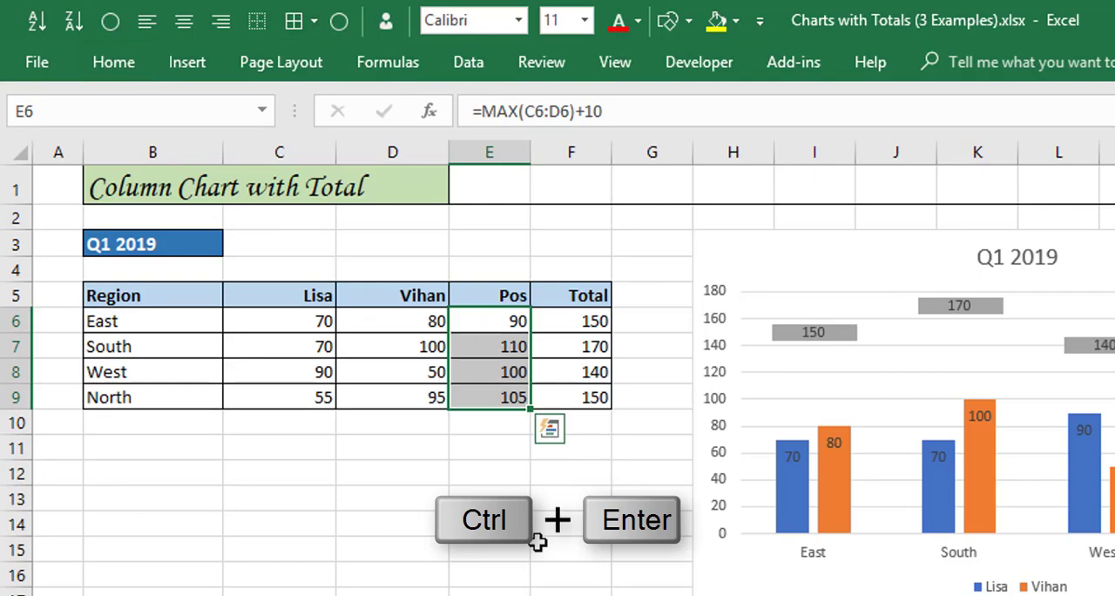
click(508, 320)
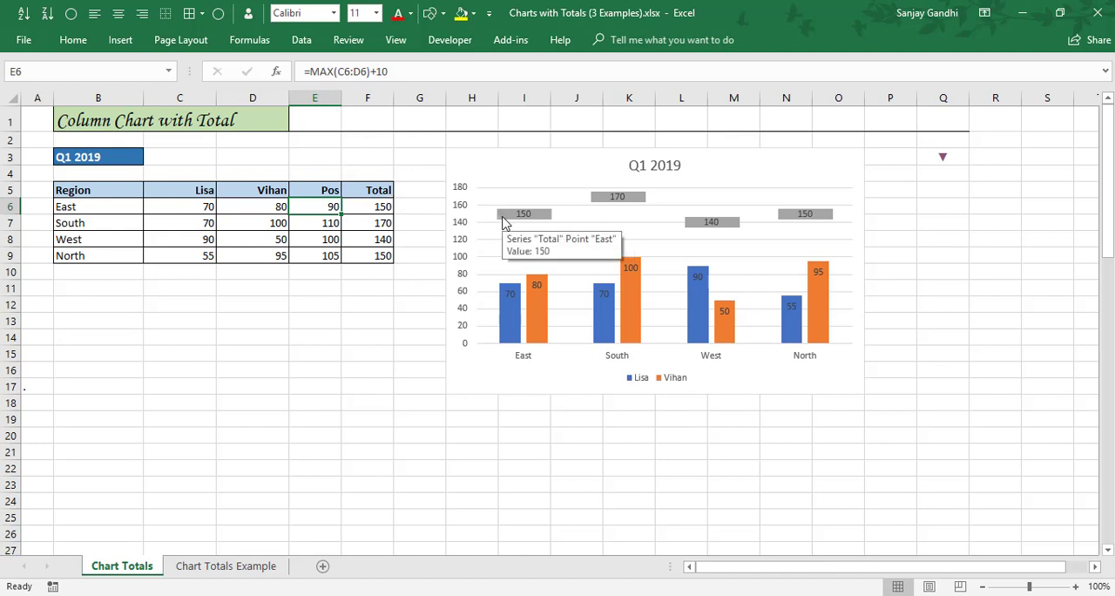
Change the Total series' value range in the chart from F6:F9 to the Pos values in E6:E9.
click(503, 220)
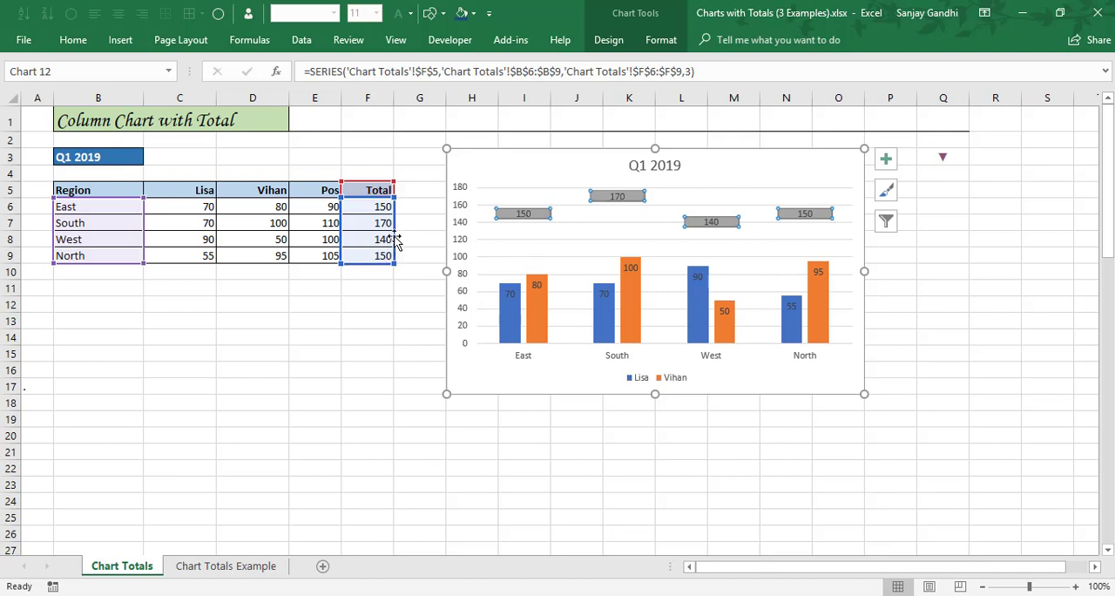
drag(396, 244, 340, 244)
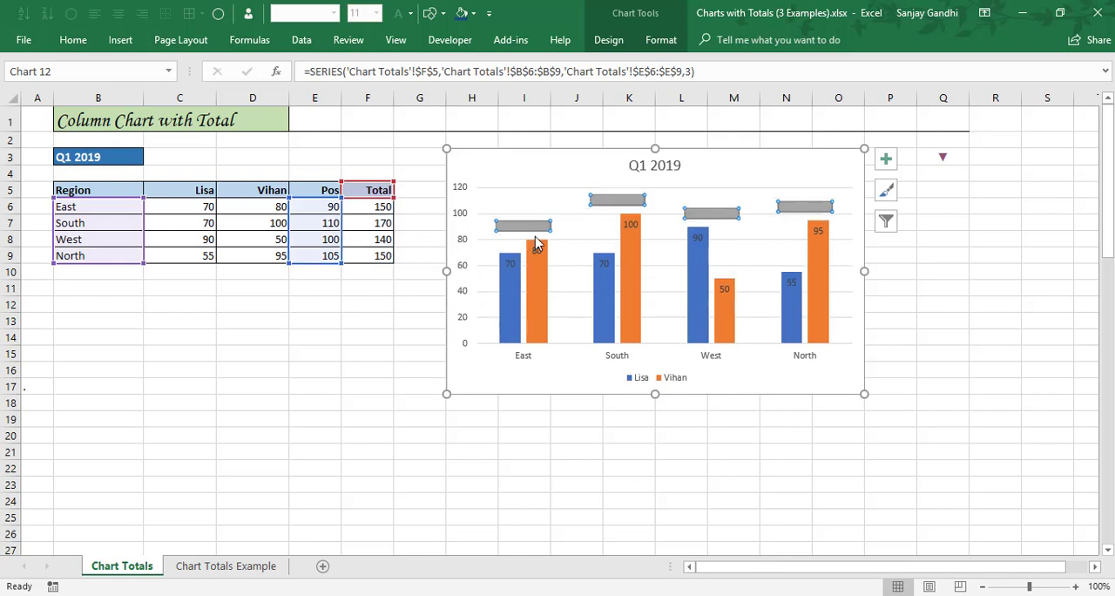
Add centred data labels to the Total series markers in the chart.
mouse_move(541, 237)
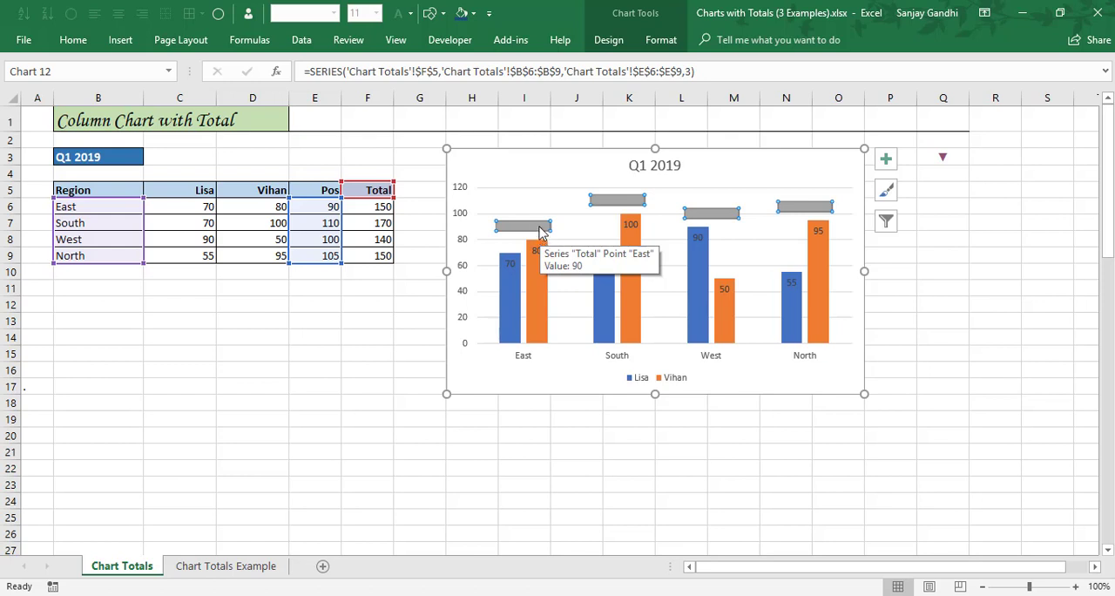
click(316, 226)
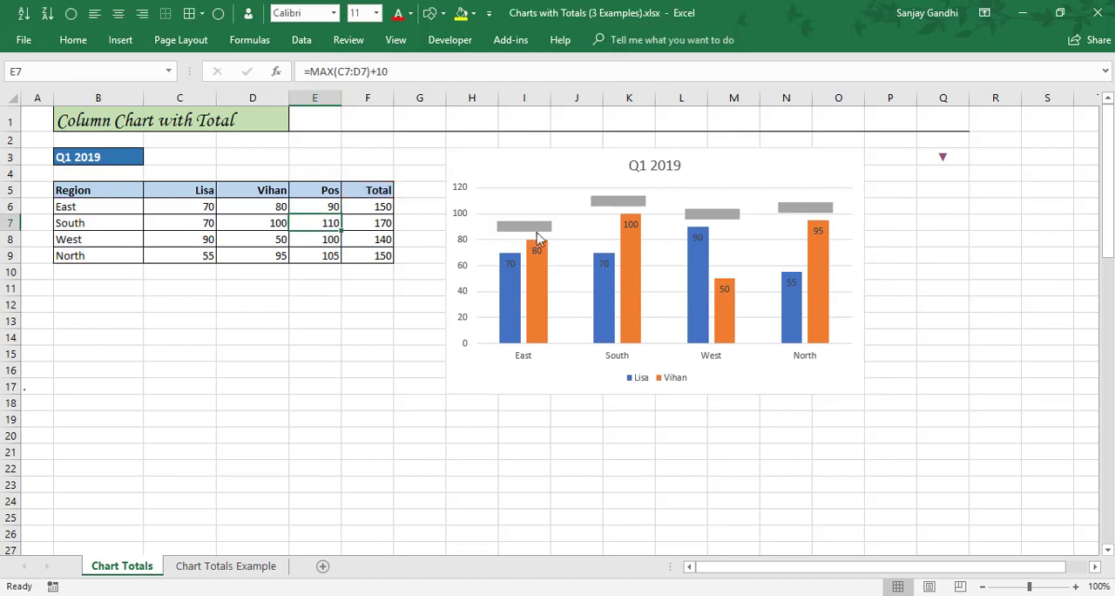
click(540, 230)
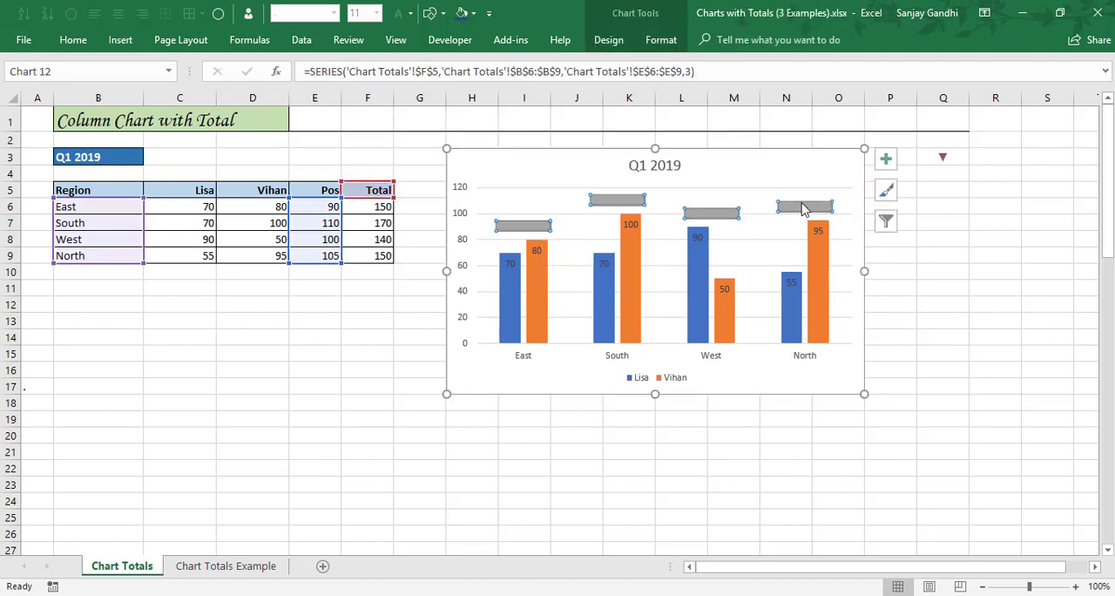
click(884, 164)
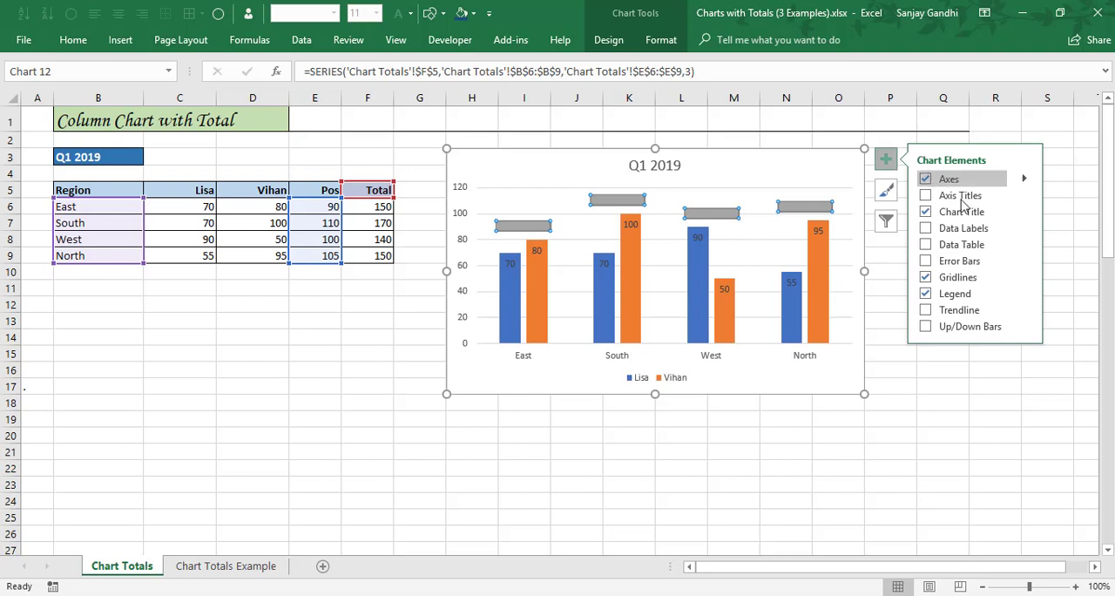
click(1025, 230)
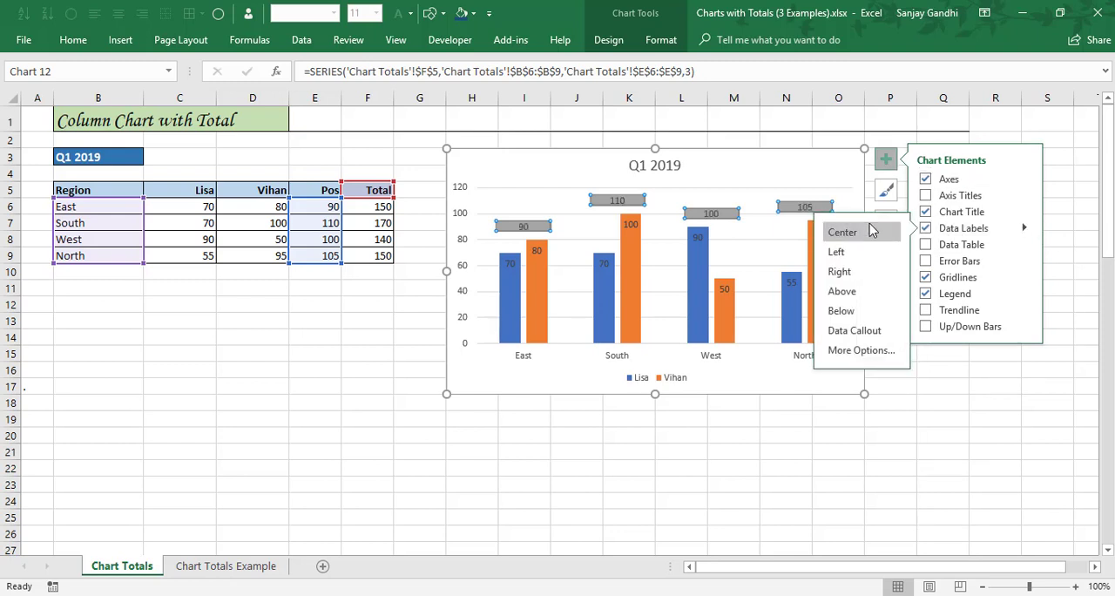
click(885, 159)
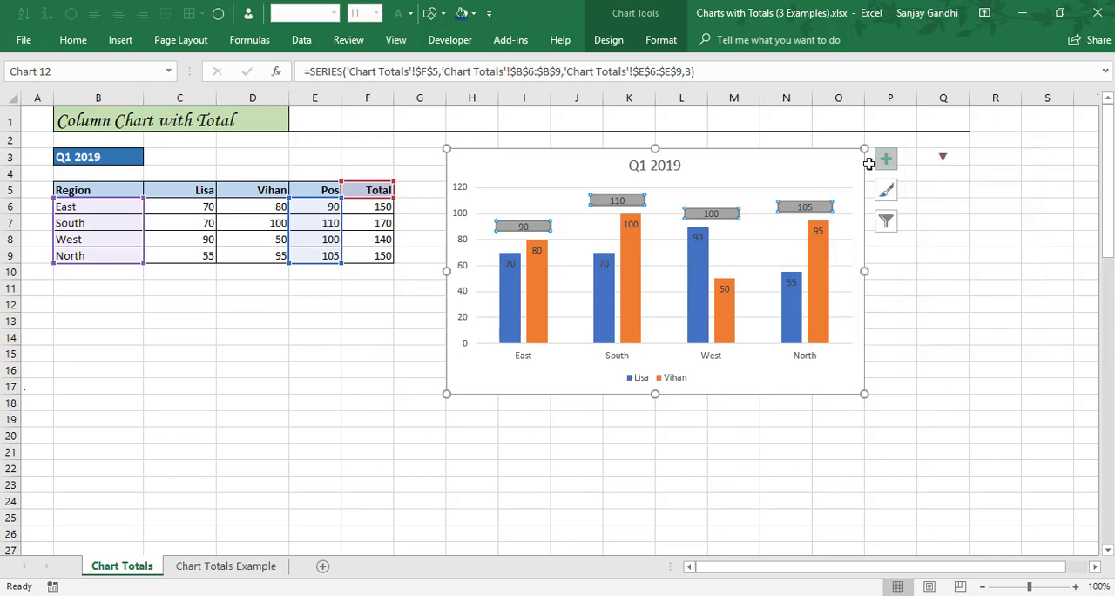
Fill the chart area with the darkest blue theme colour.
click(822, 156)
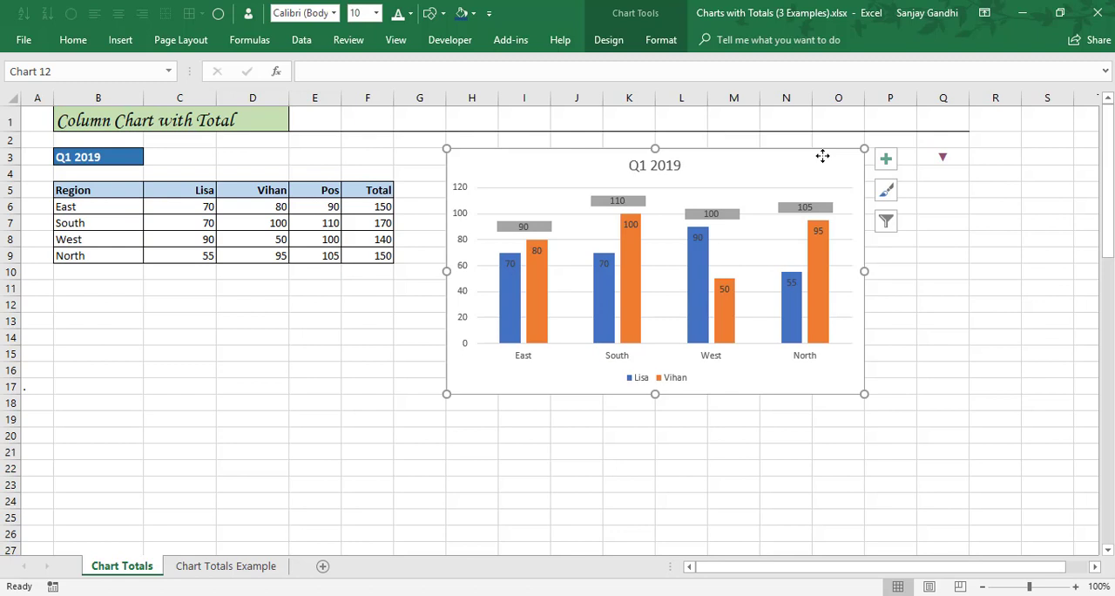
click(666, 40)
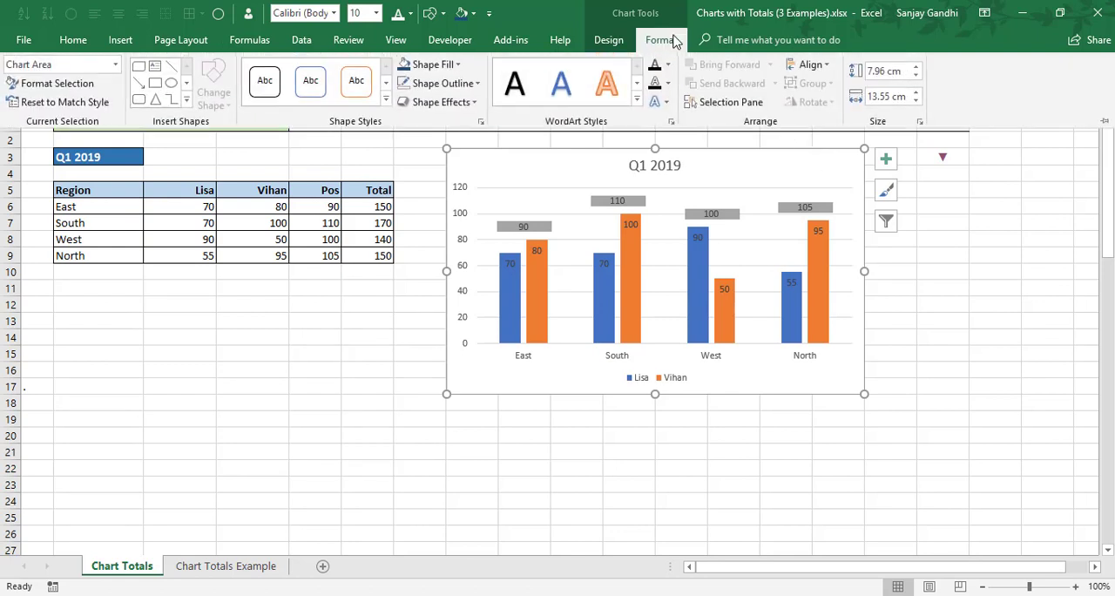
click(431, 65)
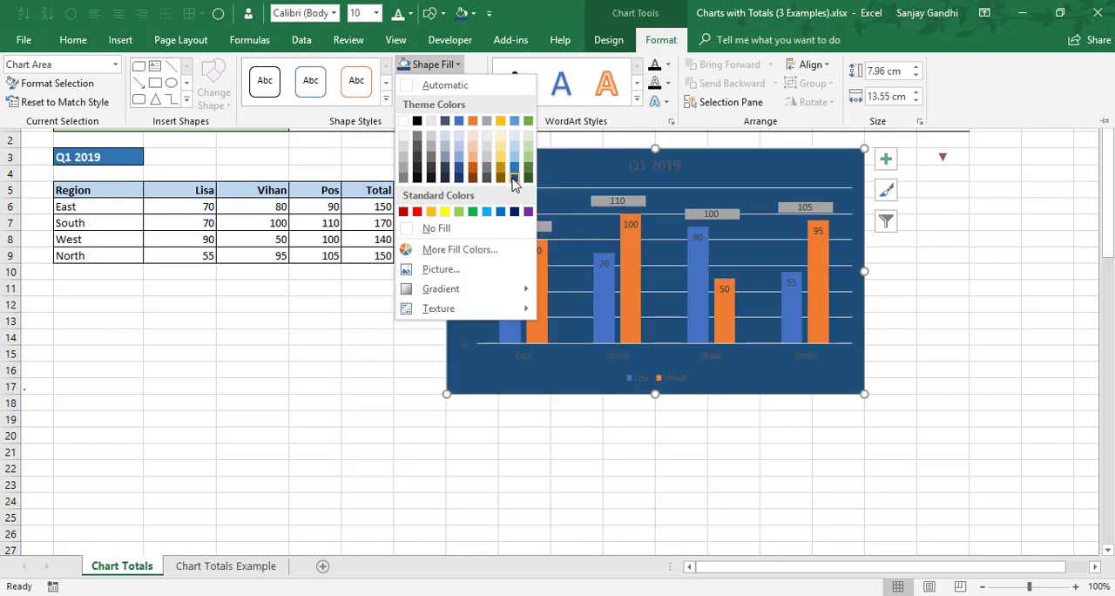
click(513, 178)
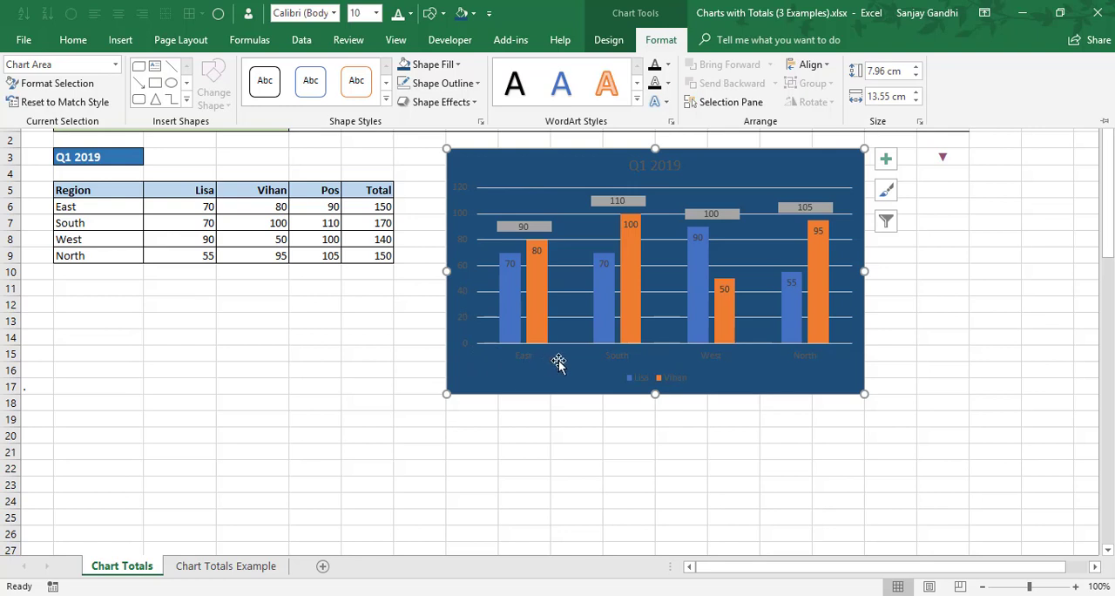
Apply a shadow effect to the Total series markers.
click(545, 230)
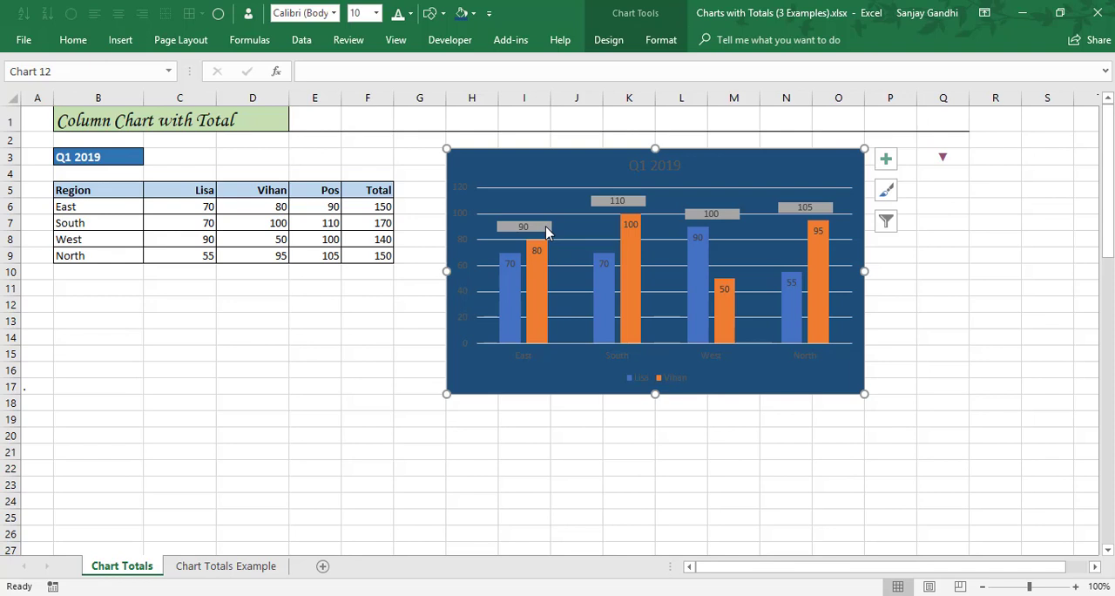
click(545, 228)
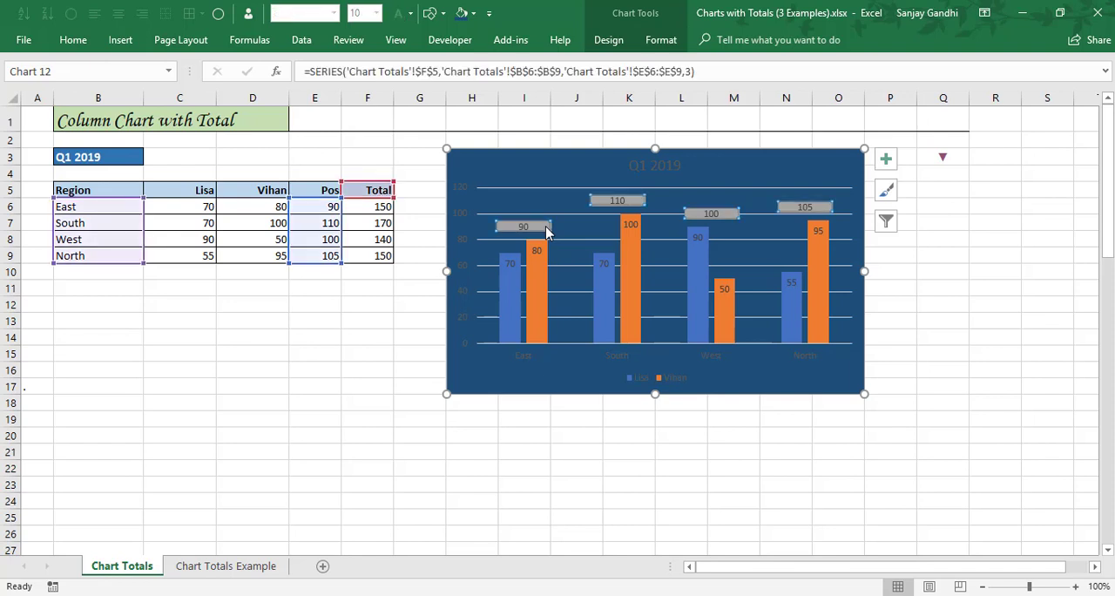
click(659, 44)
click(475, 102)
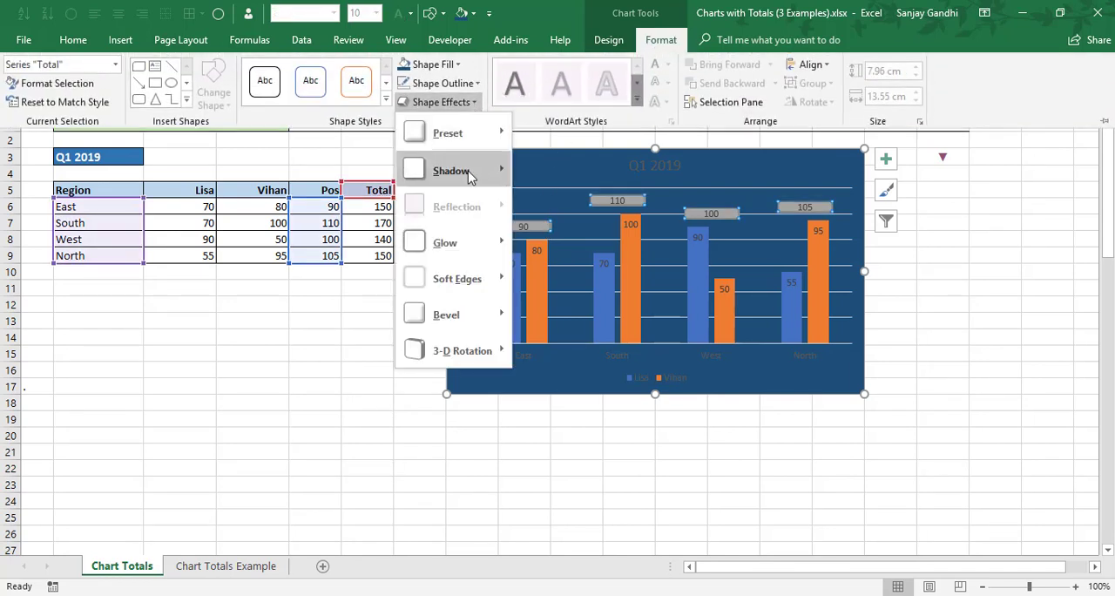
mouse_move(462, 170)
click(529, 230)
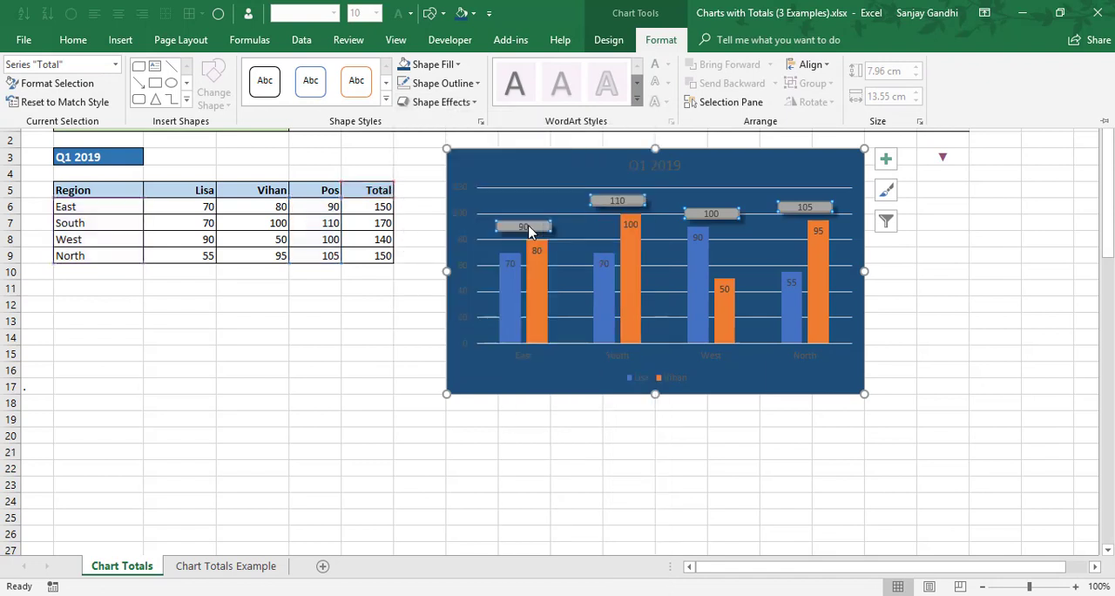
Repeat the shadow effect on the blue and orange column series, and set all chart text to white.
click(502, 301)
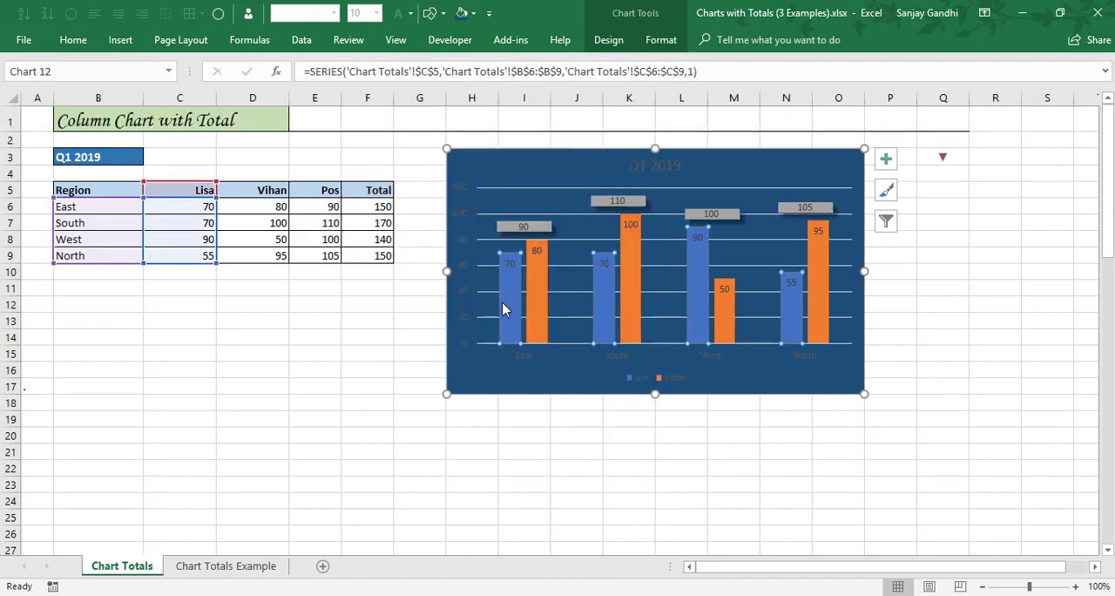
click(533, 312)
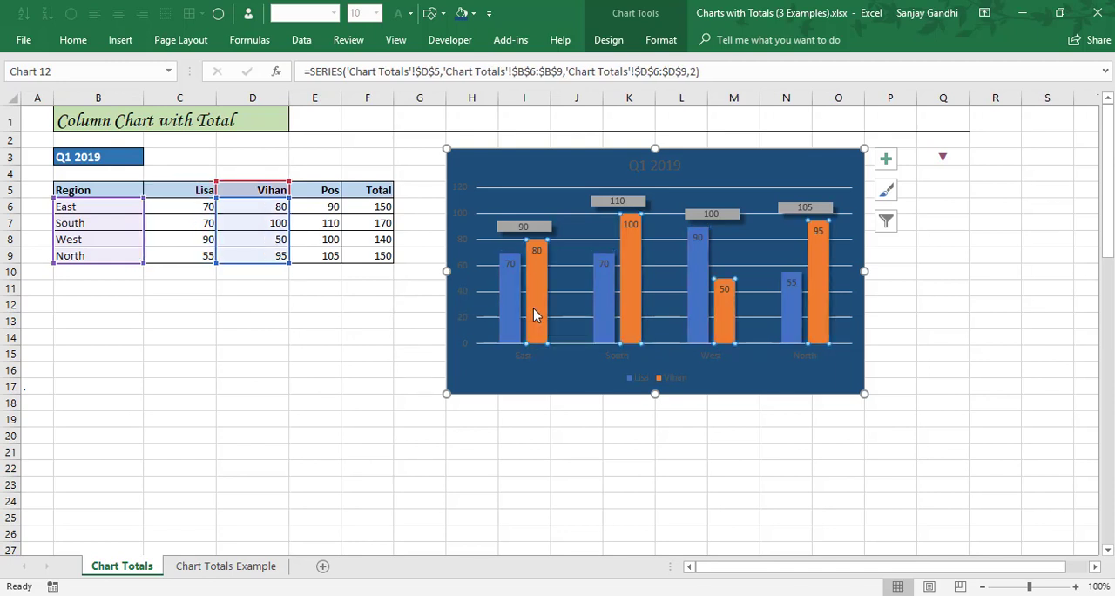
click(502, 166)
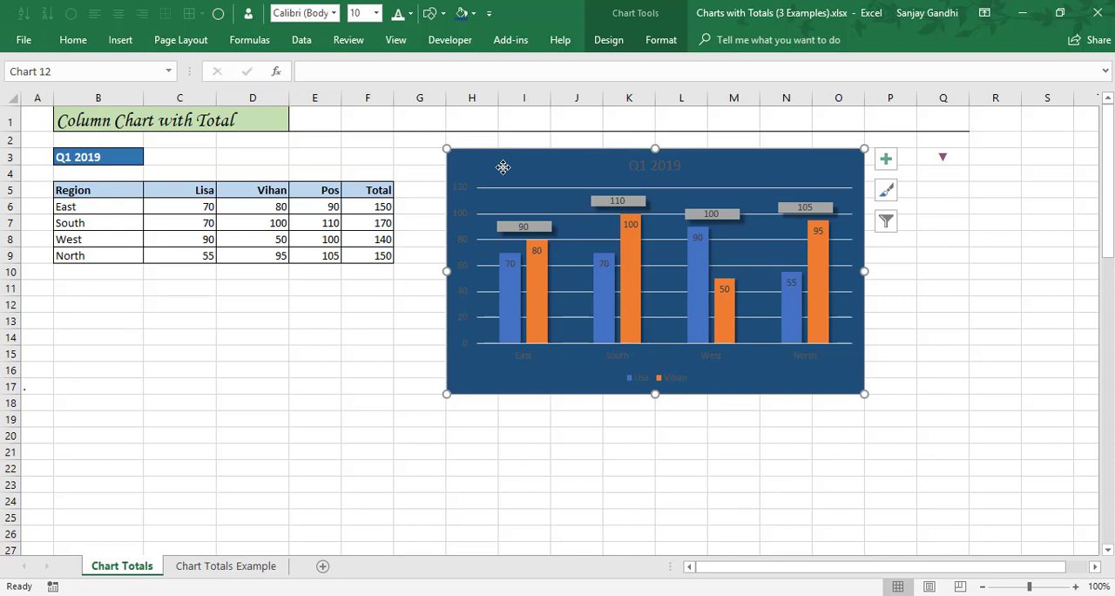
click(398, 13)
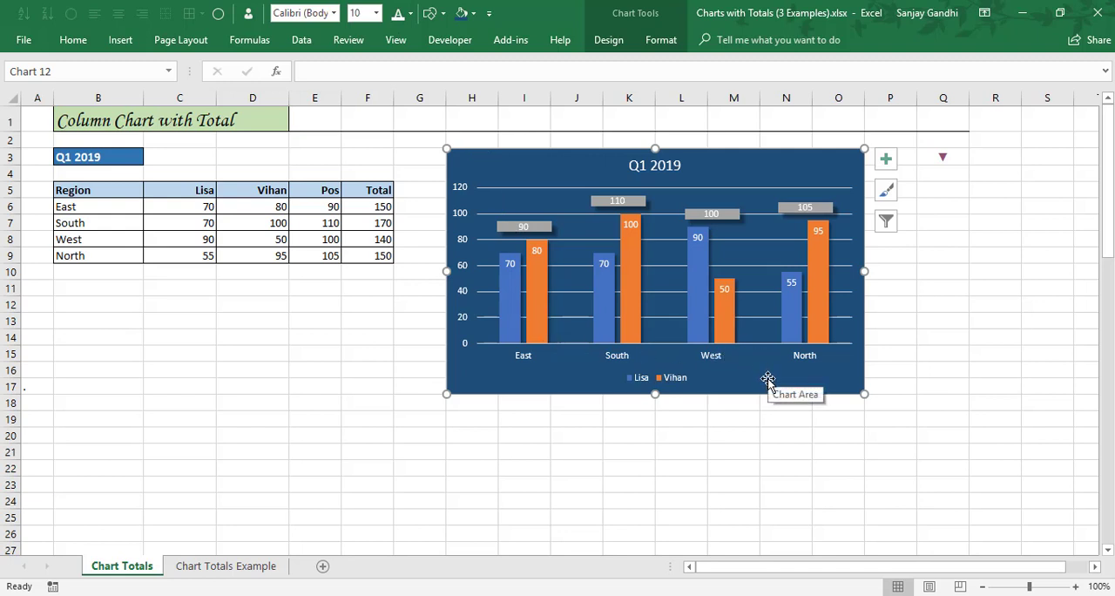
Set the South value in D7 to 90 and check its total in F7.
click(245, 226)
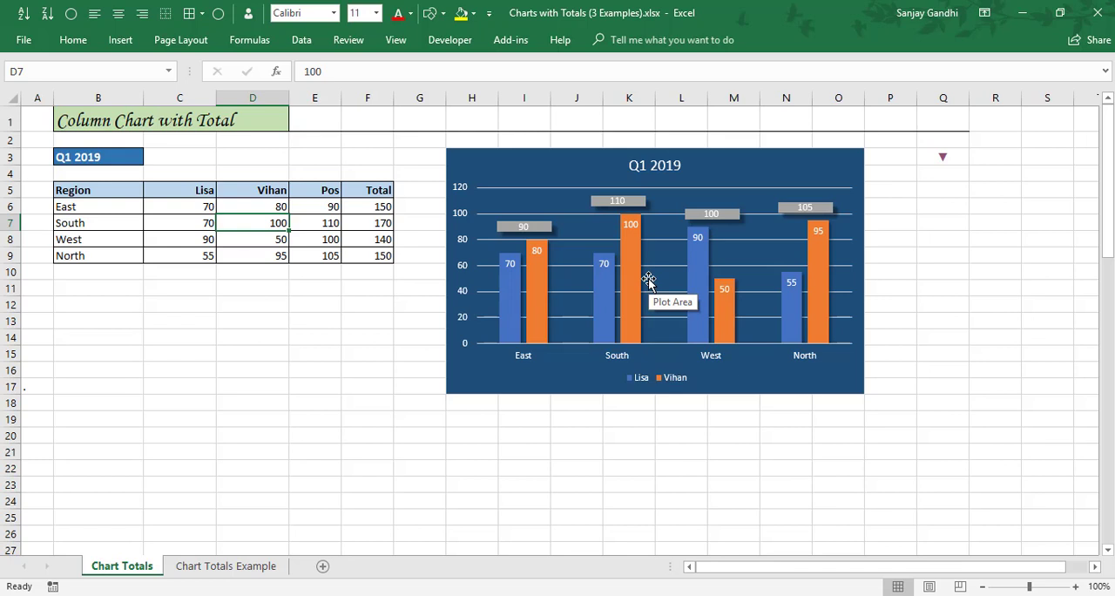
text(90)
key(Return)
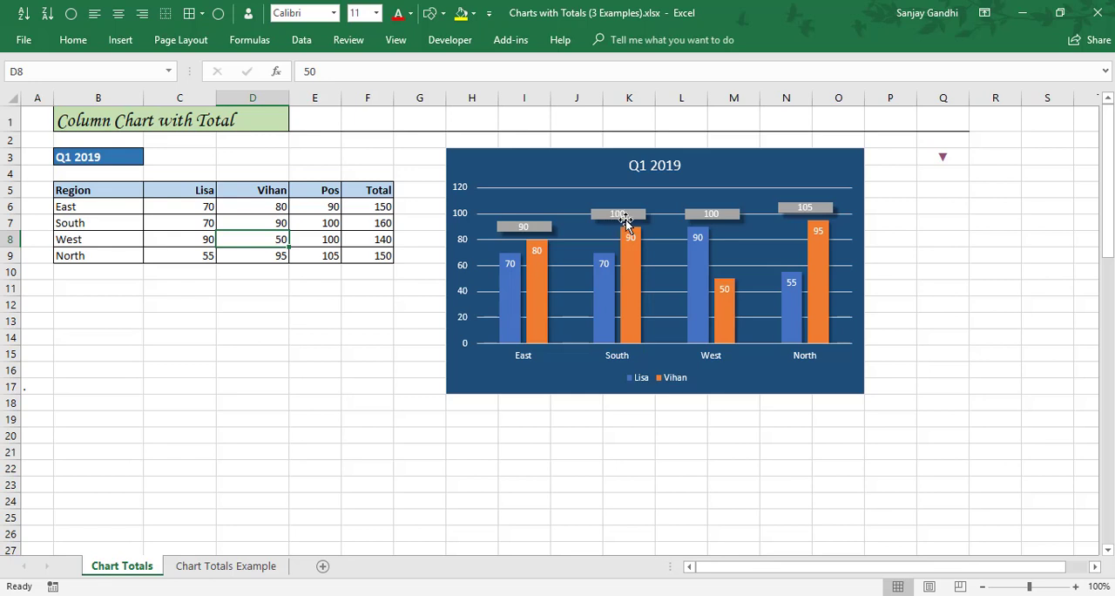
click(366, 226)
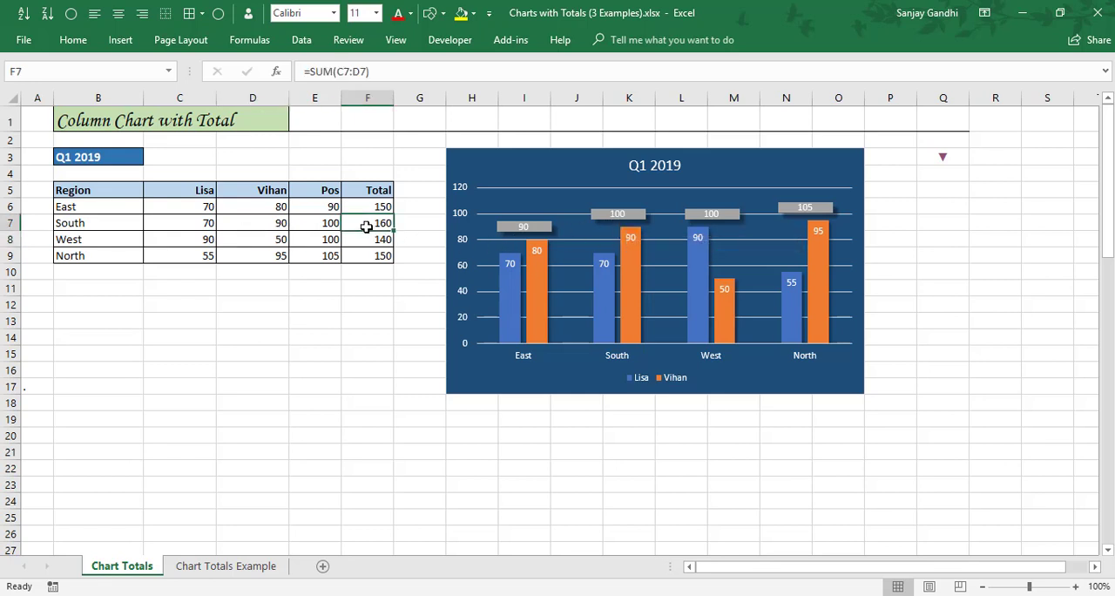
Make the Total series' data labels take their text from cells F6:F9 and turn off the Value option.
click(607, 216)
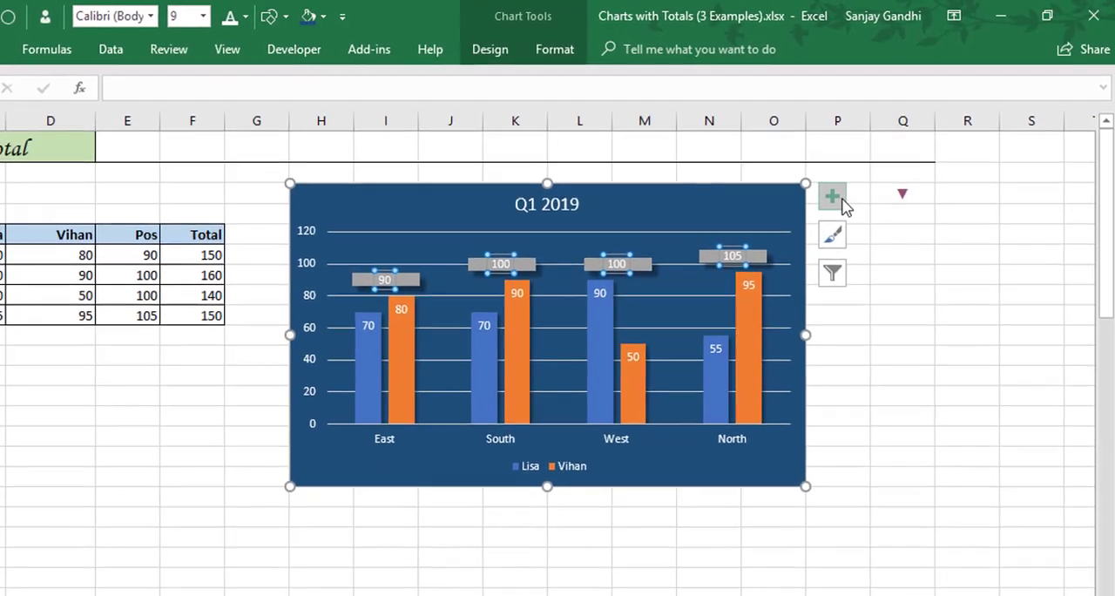
click(885, 159)
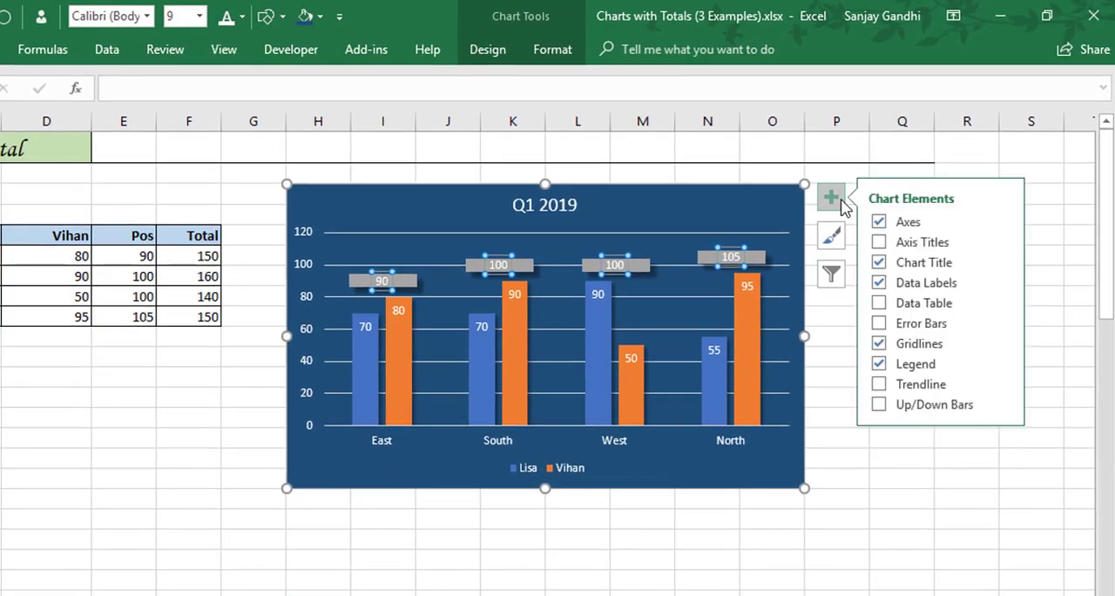
click(1001, 284)
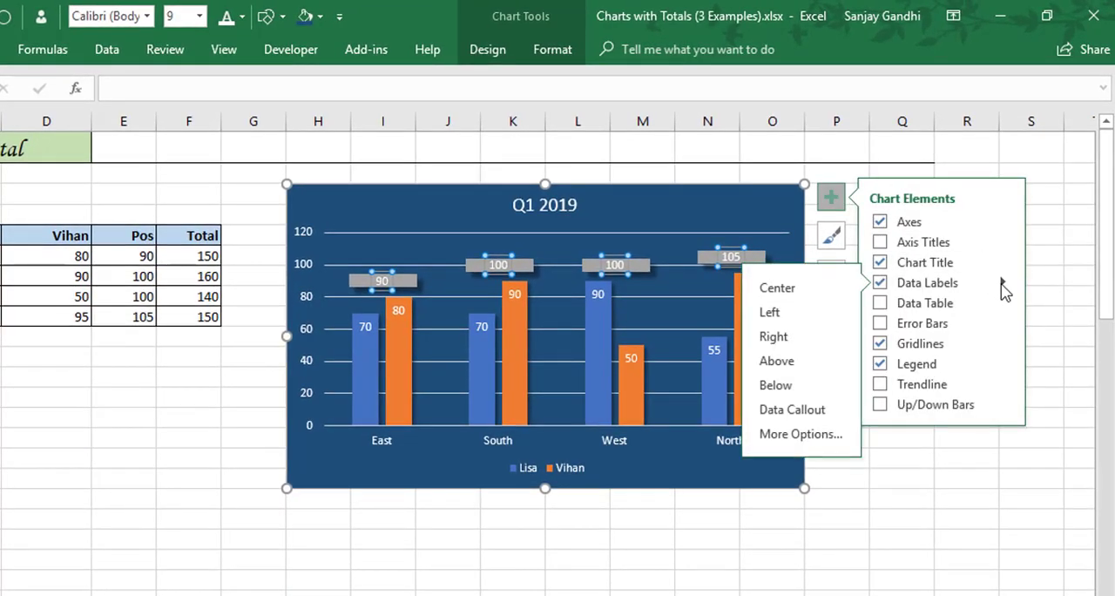
click(812, 435)
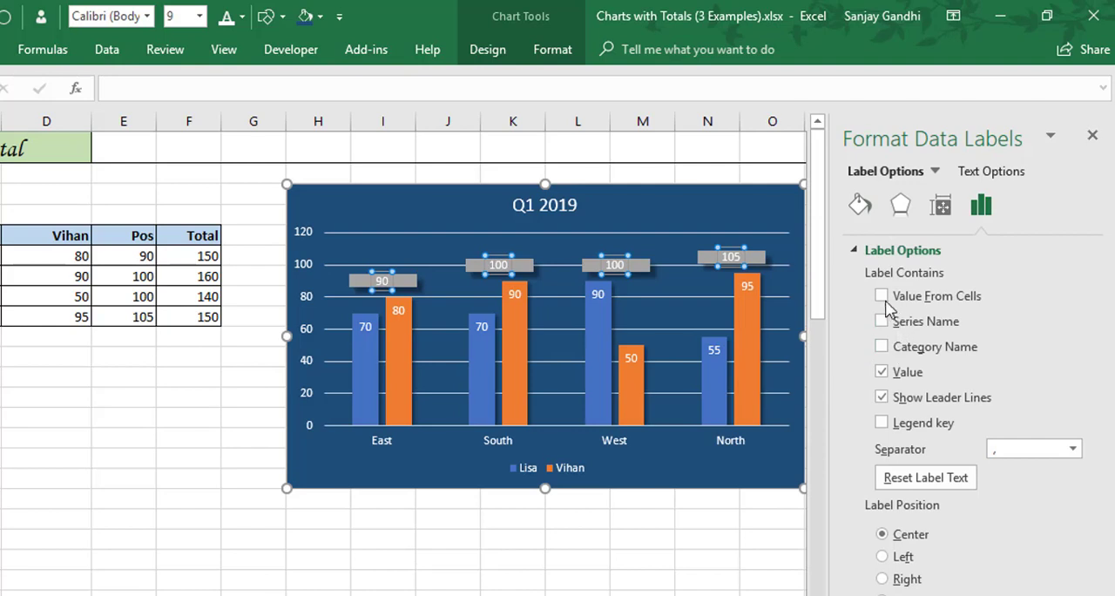
click(883, 297)
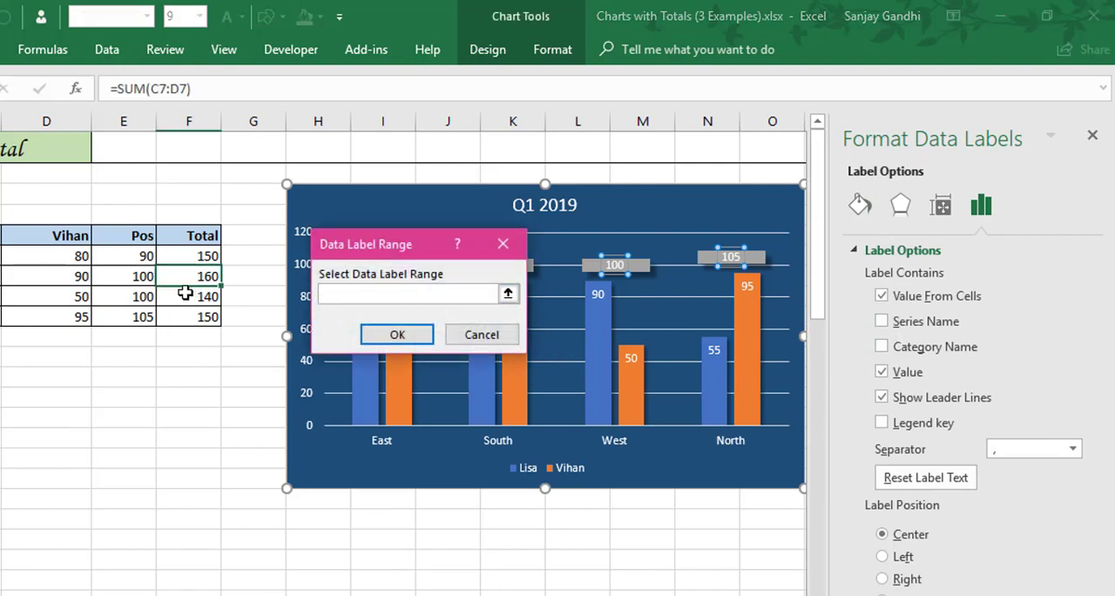
drag(169, 256, 177, 321)
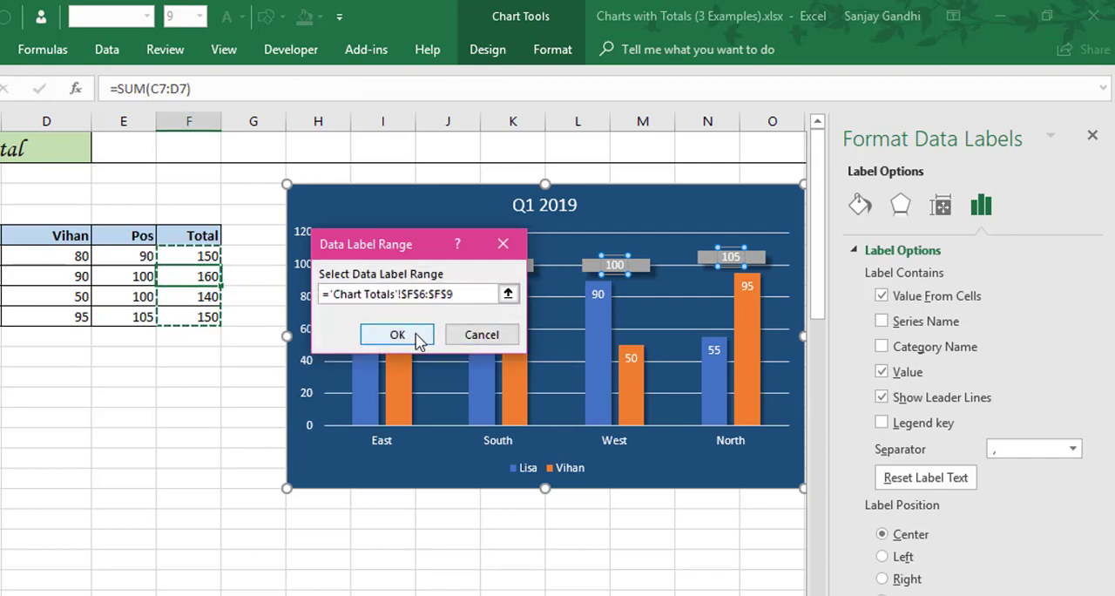
click(397, 336)
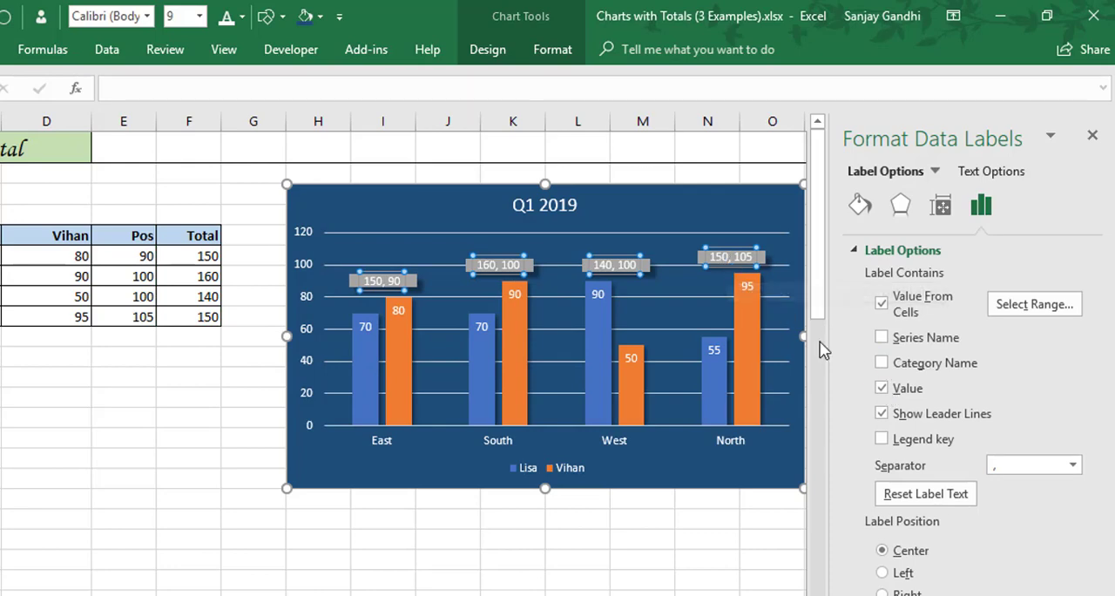
click(881, 388)
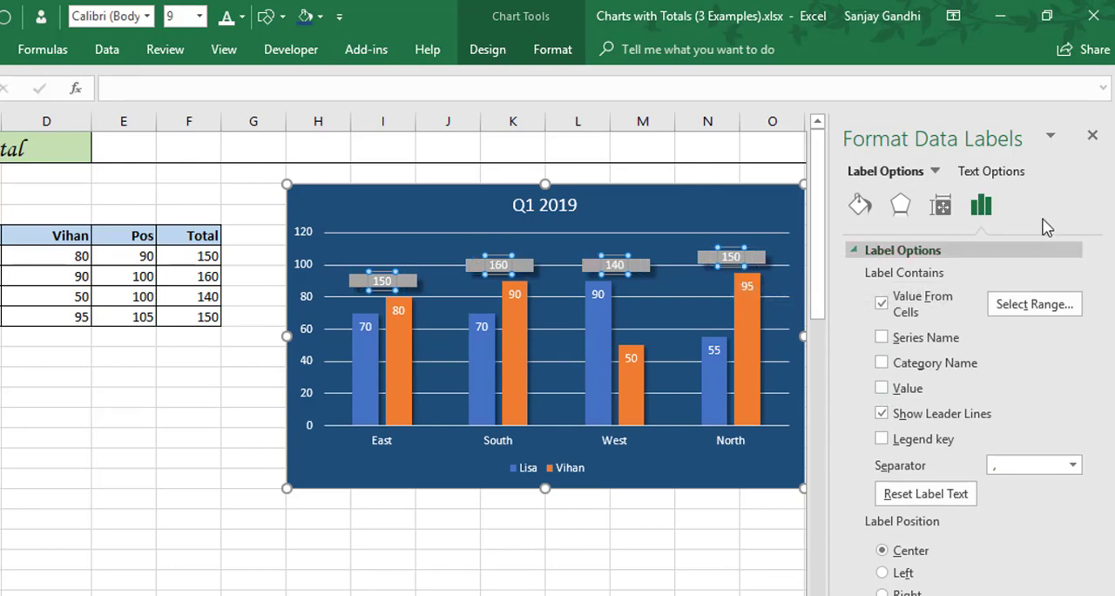
click(1091, 135)
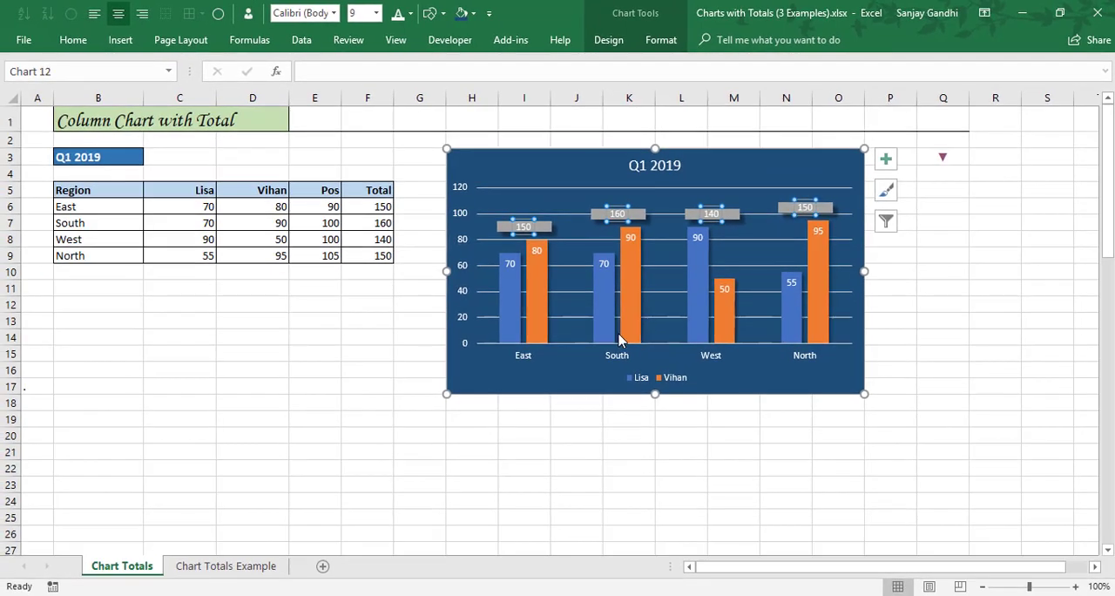
click(447, 175)
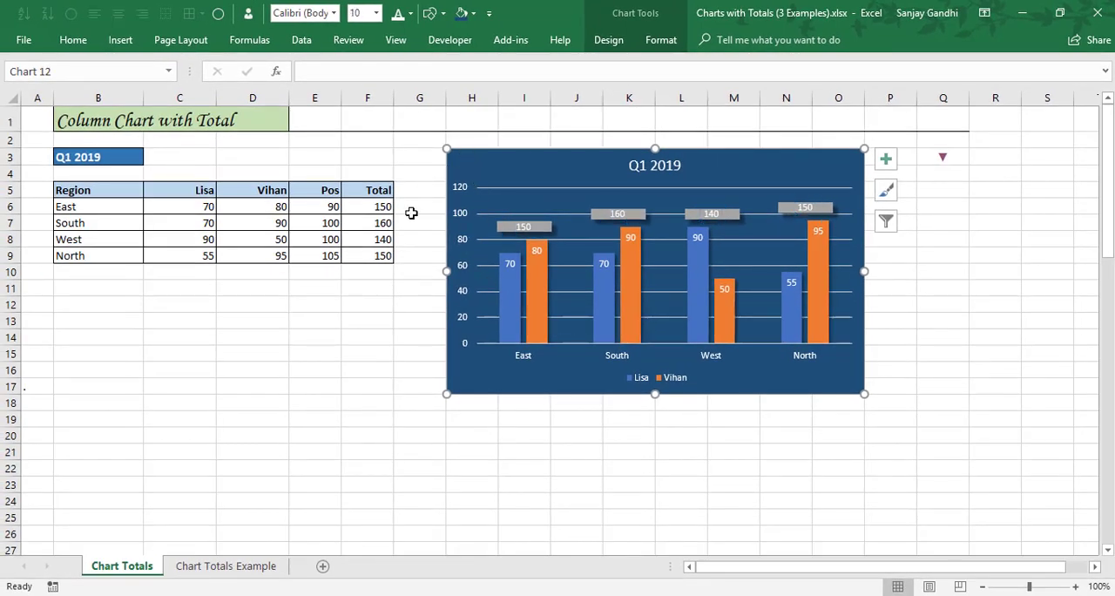
Change South's first series value in C7 to 50 and West's second series value in D8 to 70.
click(197, 224)
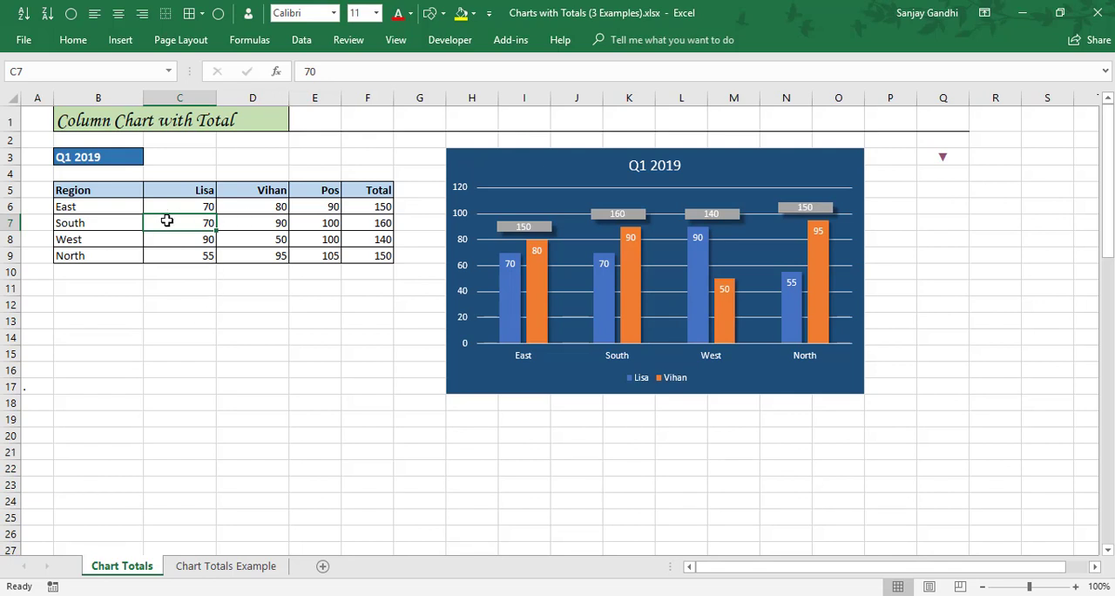
text(50)
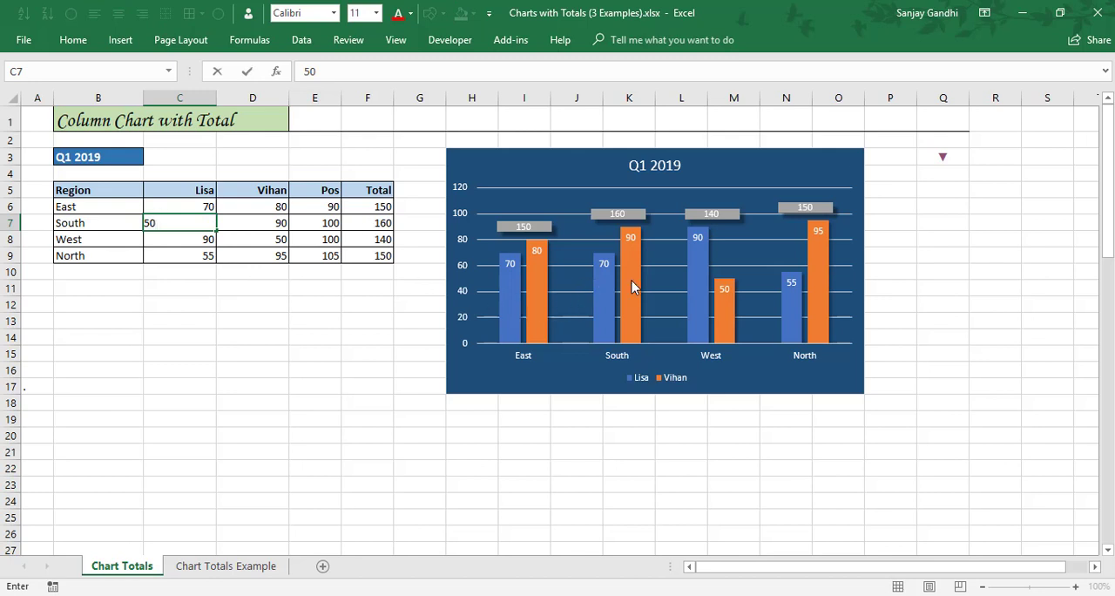
key(Return)
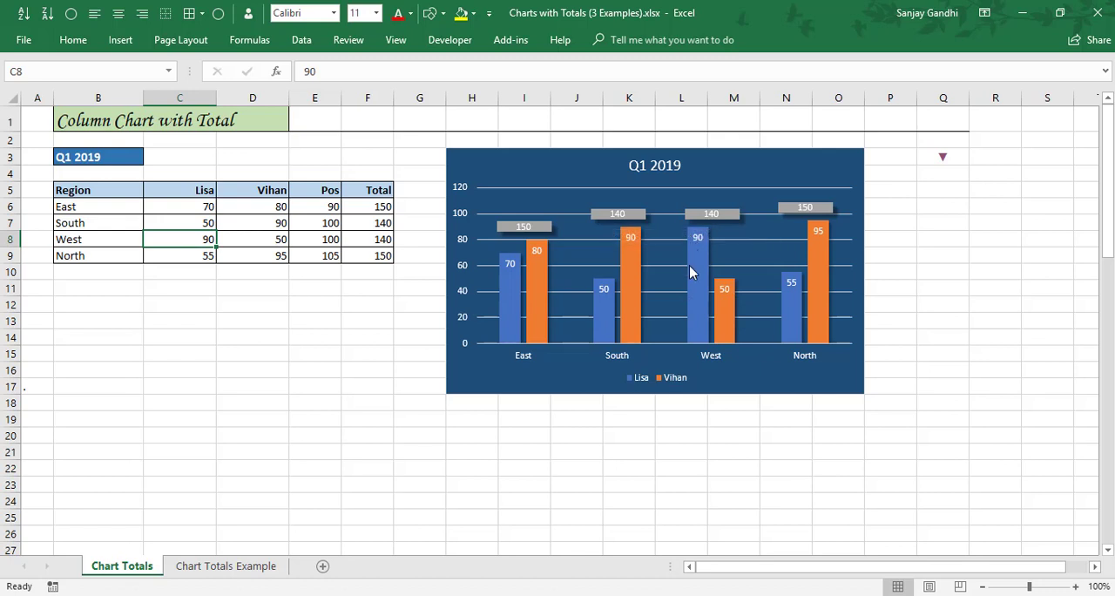
click(249, 239)
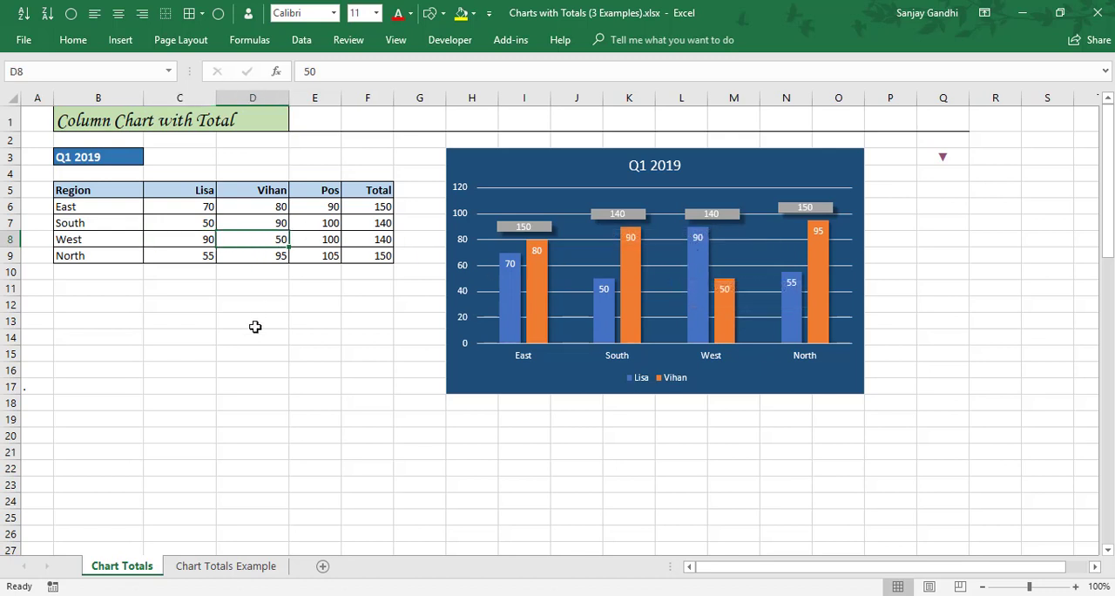
text(70)
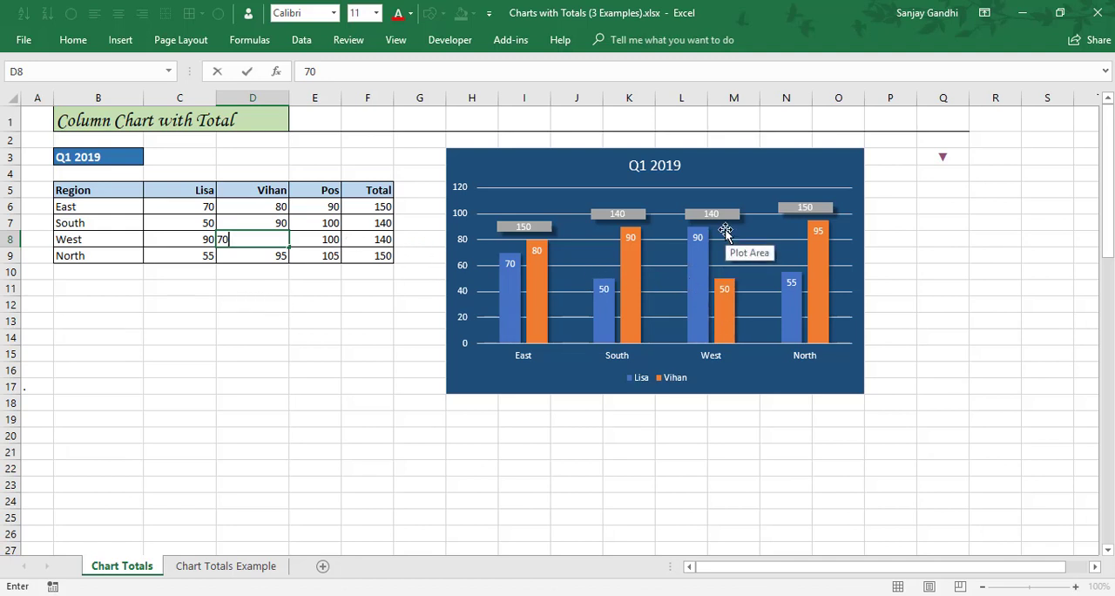
key(Return)
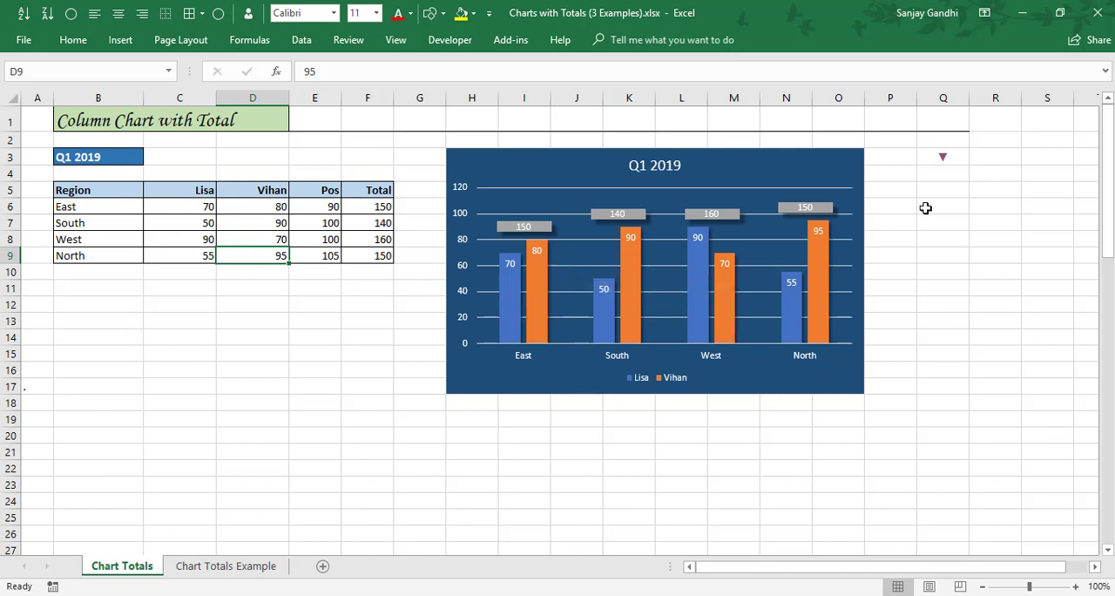
Go to the Stacked Chart with Total section and insert a 2-D Stacked Column chart from the Q1 2018 region table.
click(942, 164)
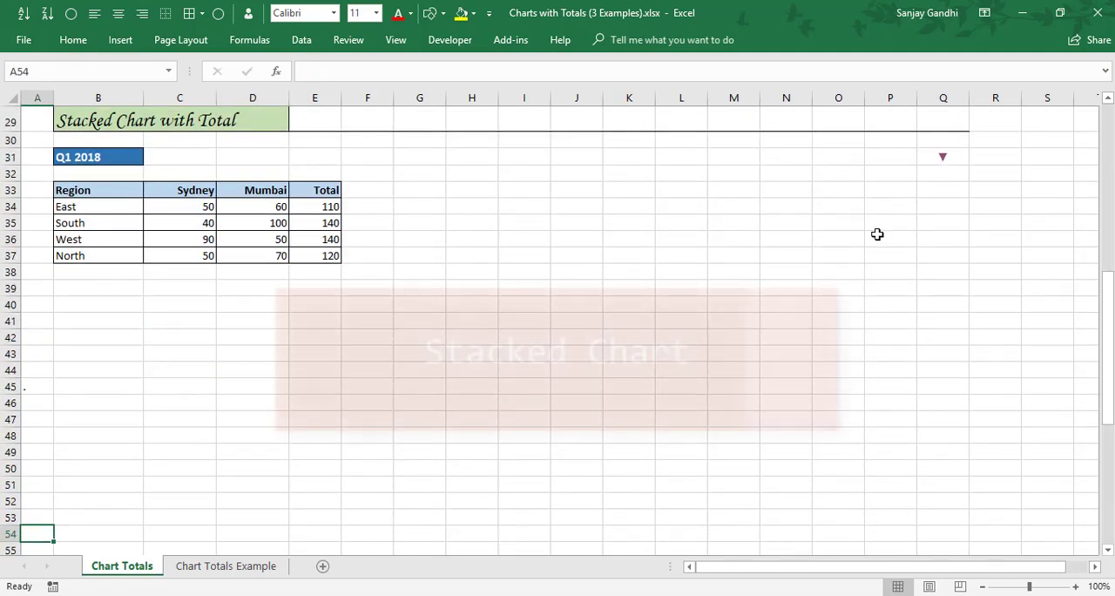
click(195, 222)
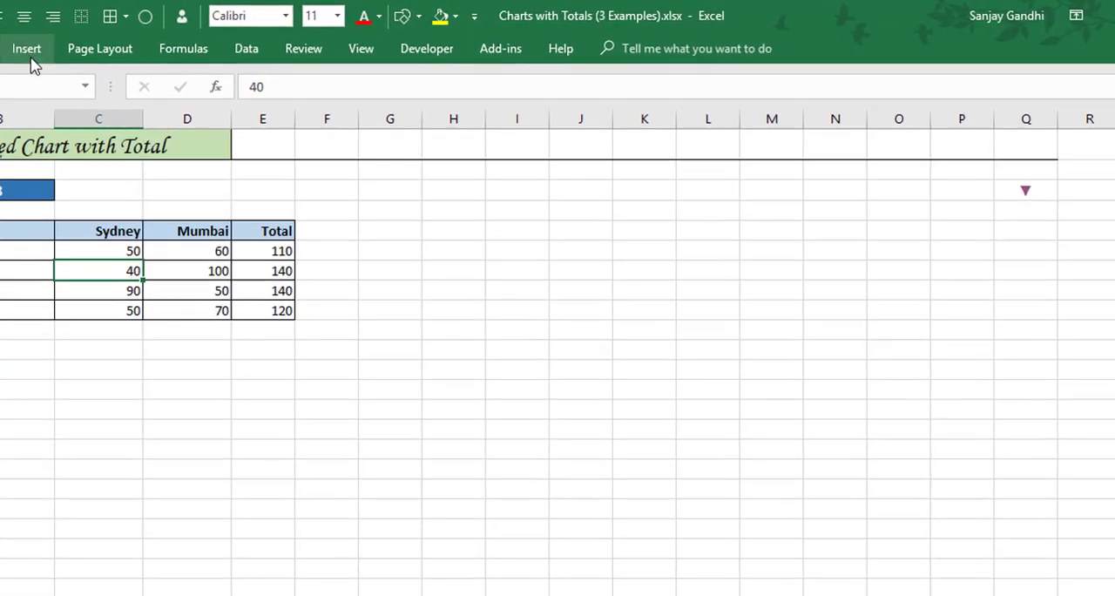
click(120, 39)
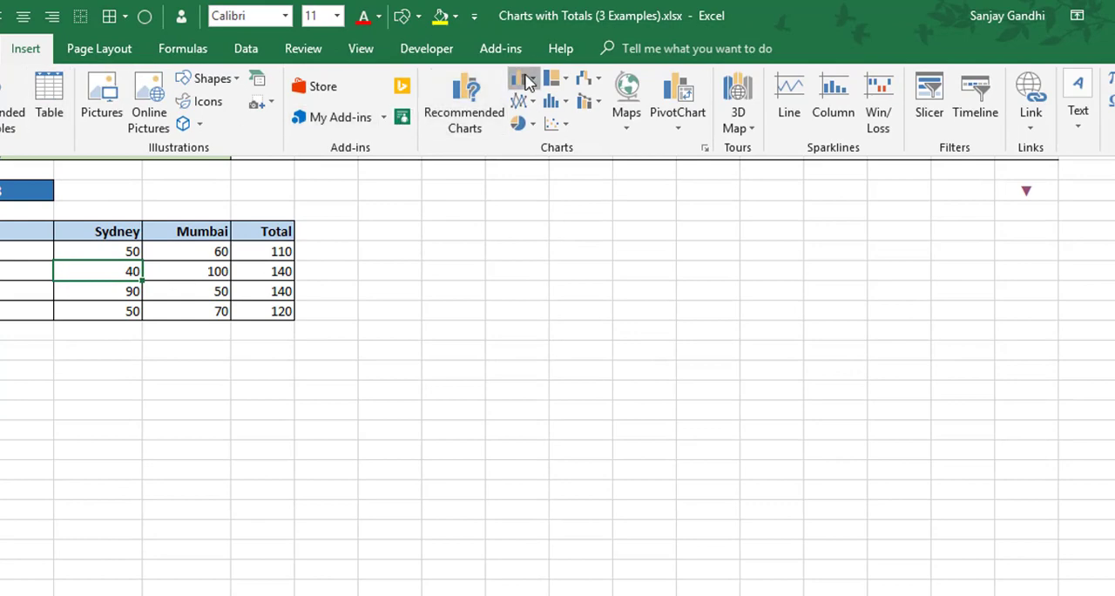
click(525, 80)
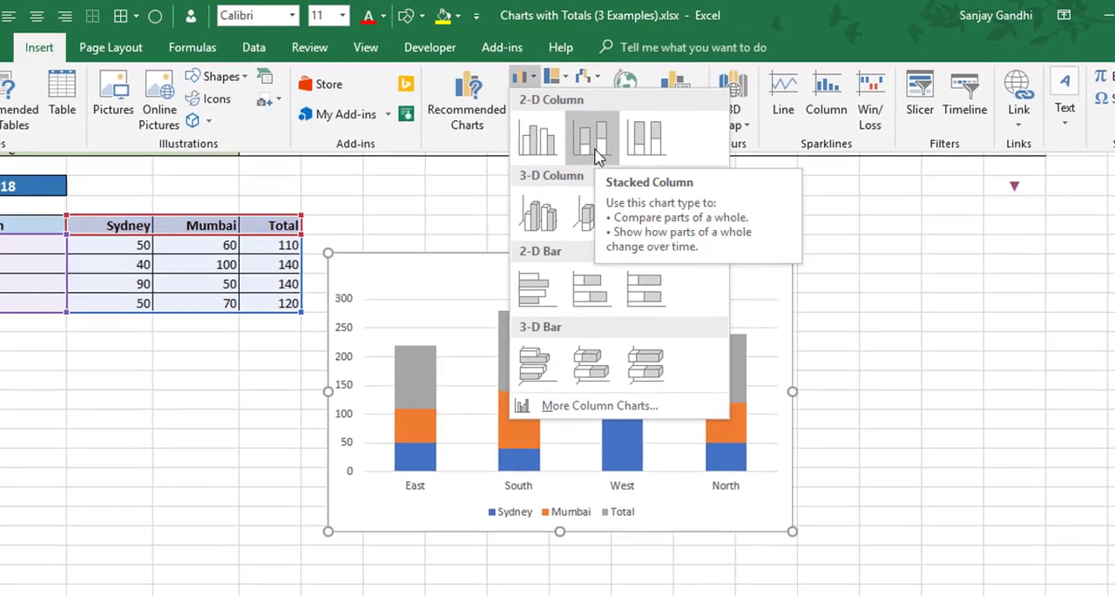
click(589, 137)
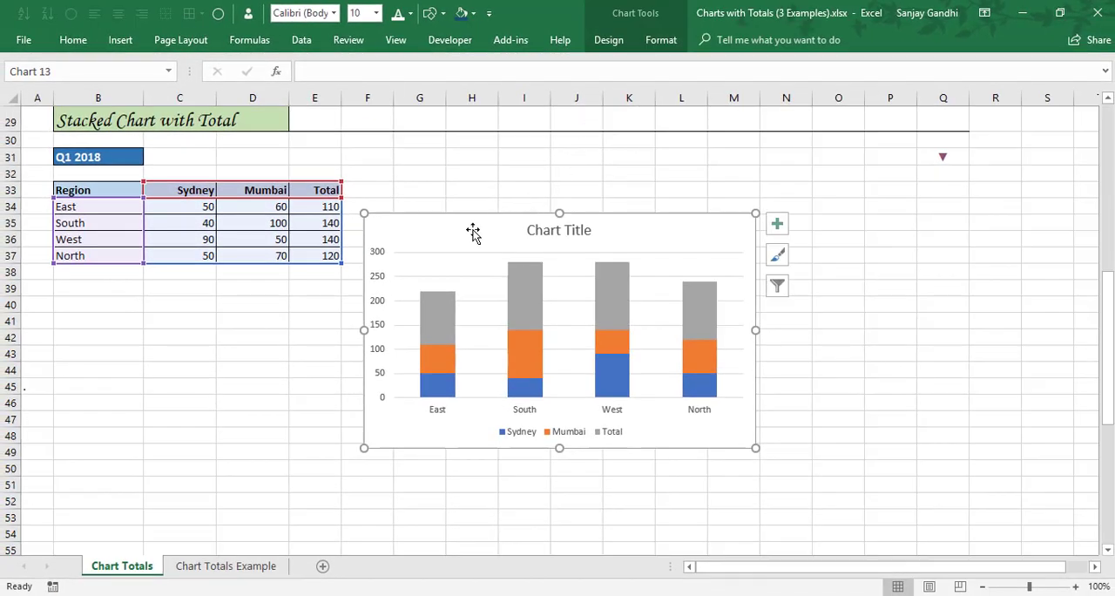
Move the stacked chart beside the table and resize it to cover about H31:O45.
drag(470, 228, 560, 168)
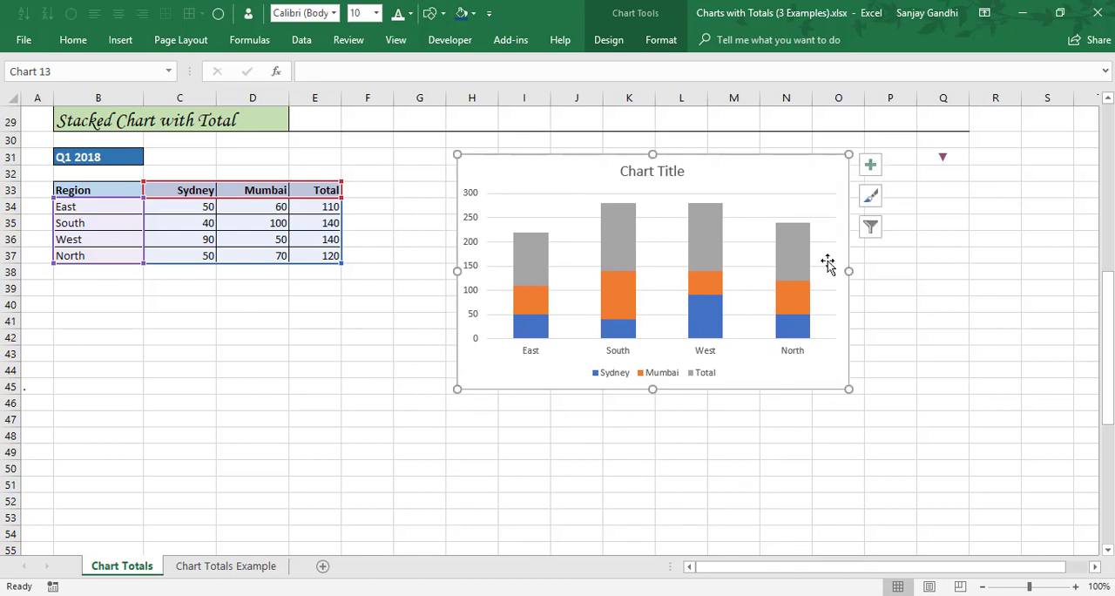
drag(853, 271, 863, 272)
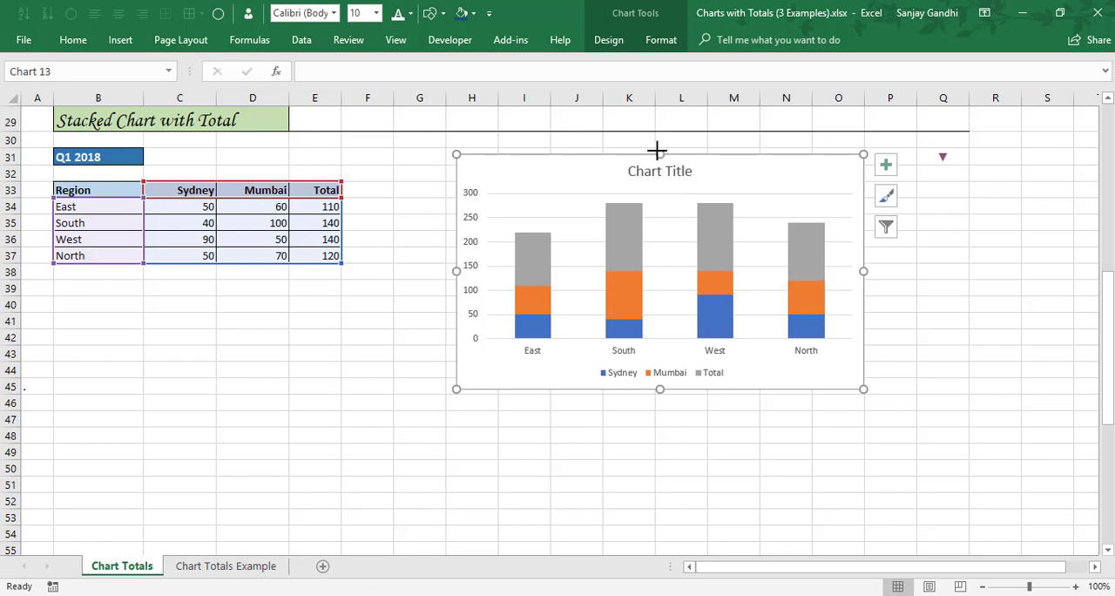
drag(657, 150, 651, 150)
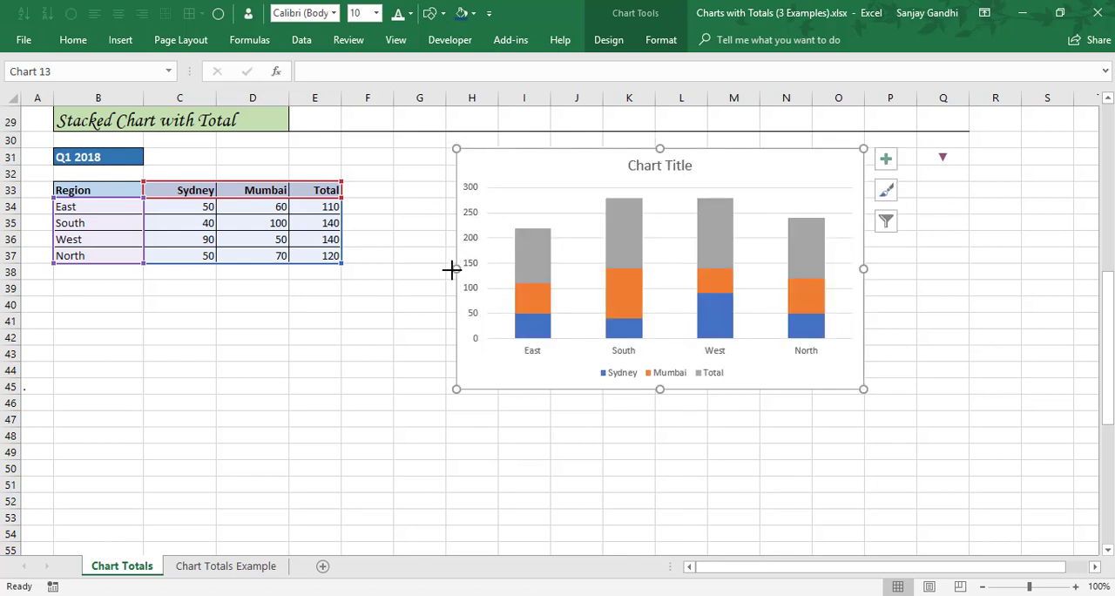
drag(450, 268, 446, 269)
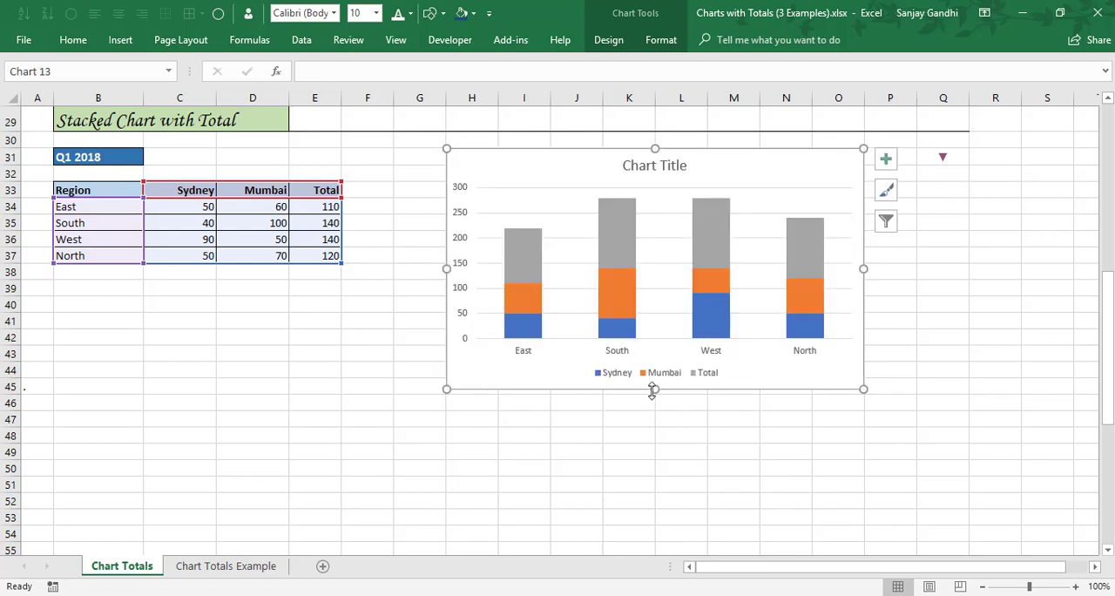
drag(653, 392, 651, 396)
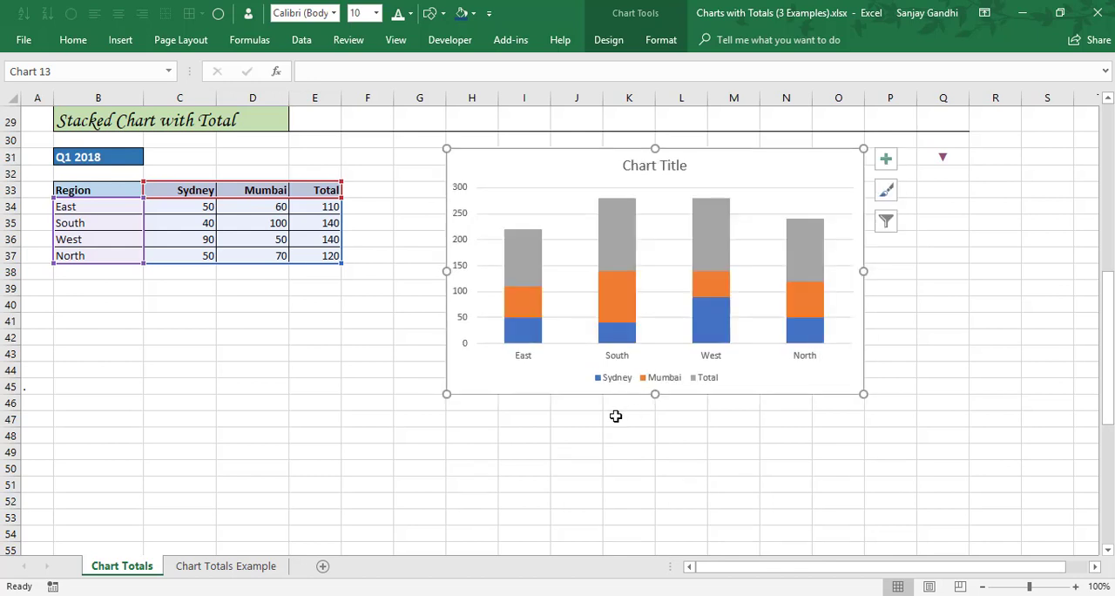
Link the stacked chart's title to the Q1 2018 heading in cell B31.
click(295, 223)
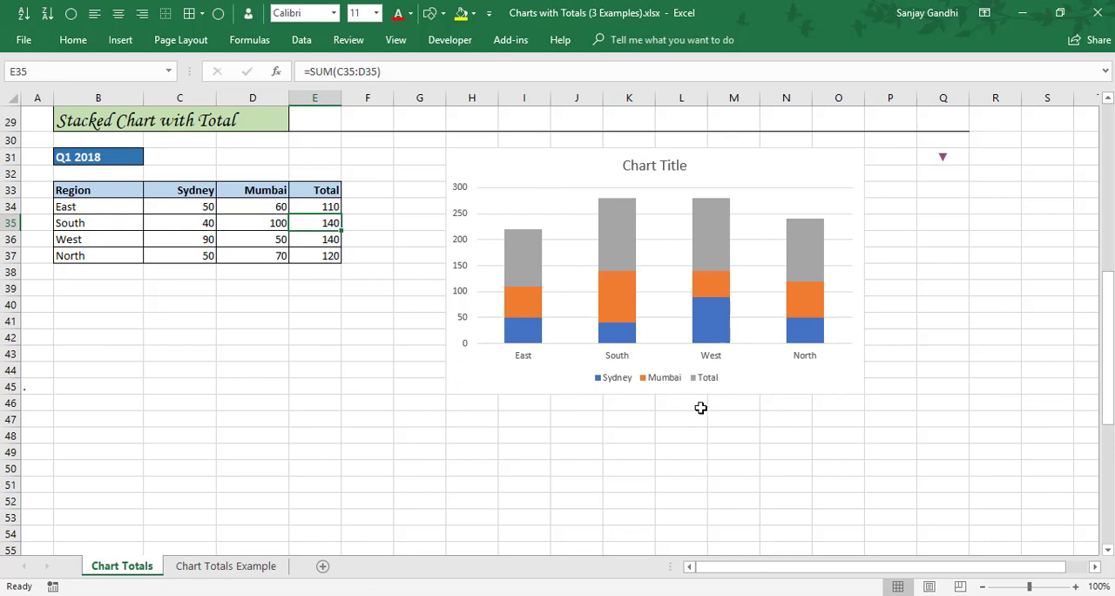
click(625, 165)
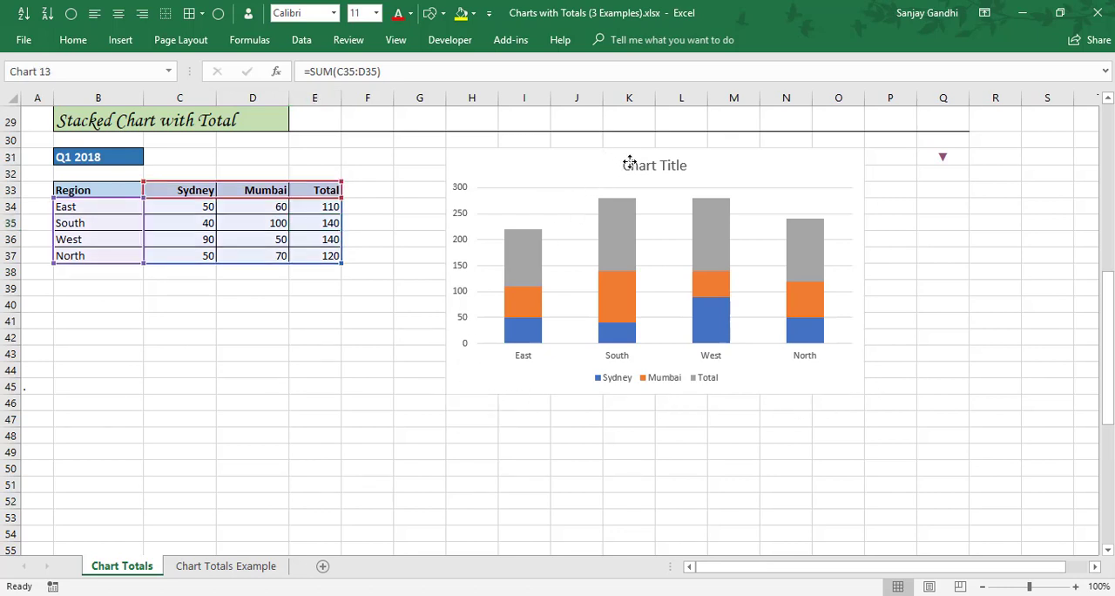
click(432, 72)
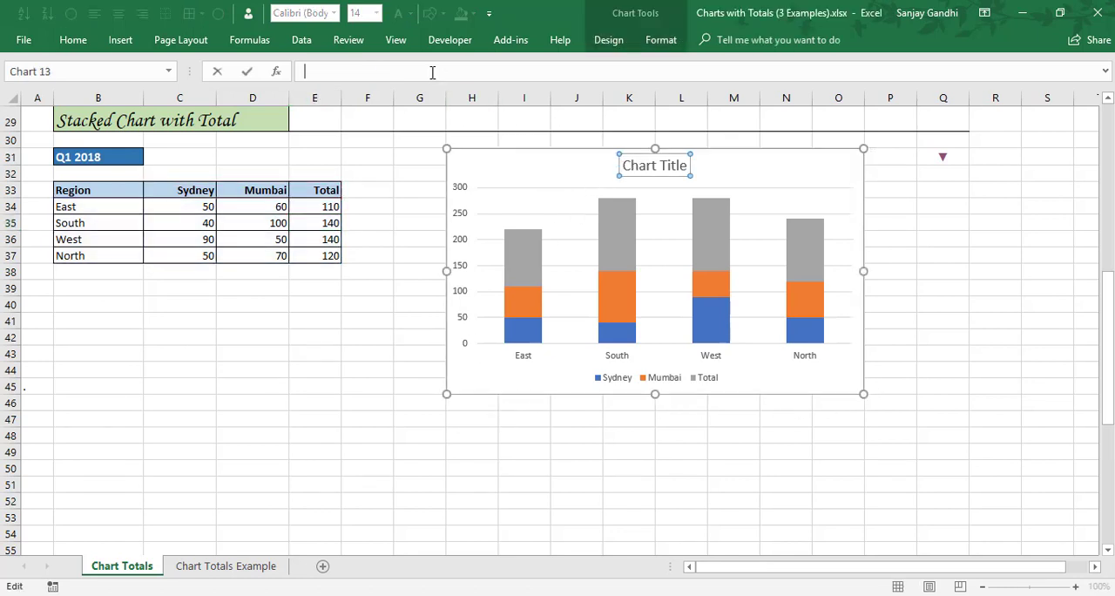
text(=)
click(131, 156)
key(Return)
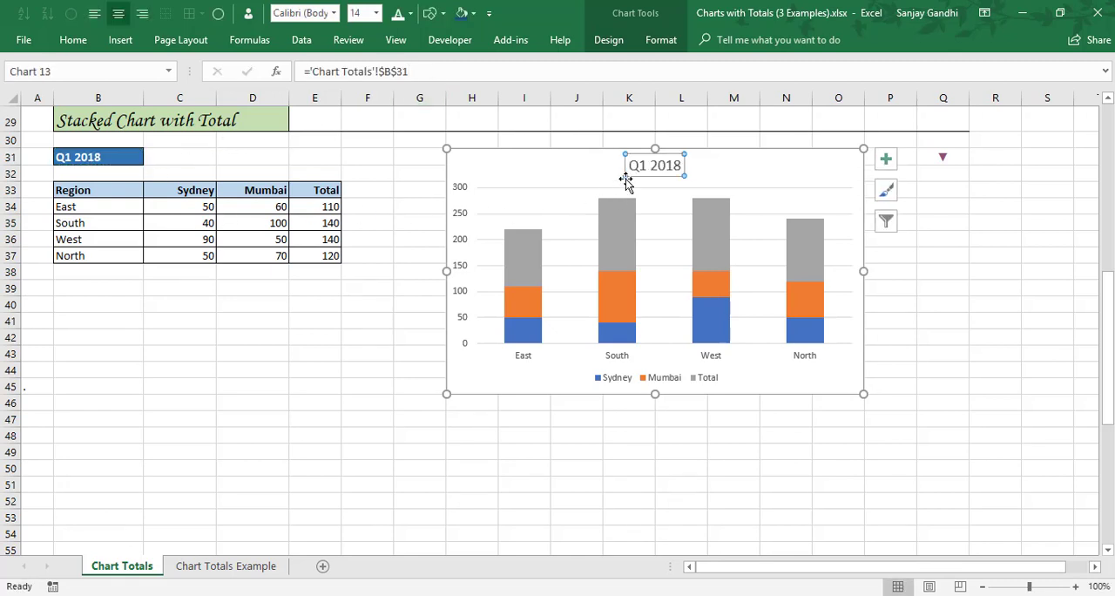
Change the Total series to the Line with Markers chart type, keeping Sydney and Mumbai as stacked columns.
click(520, 263)
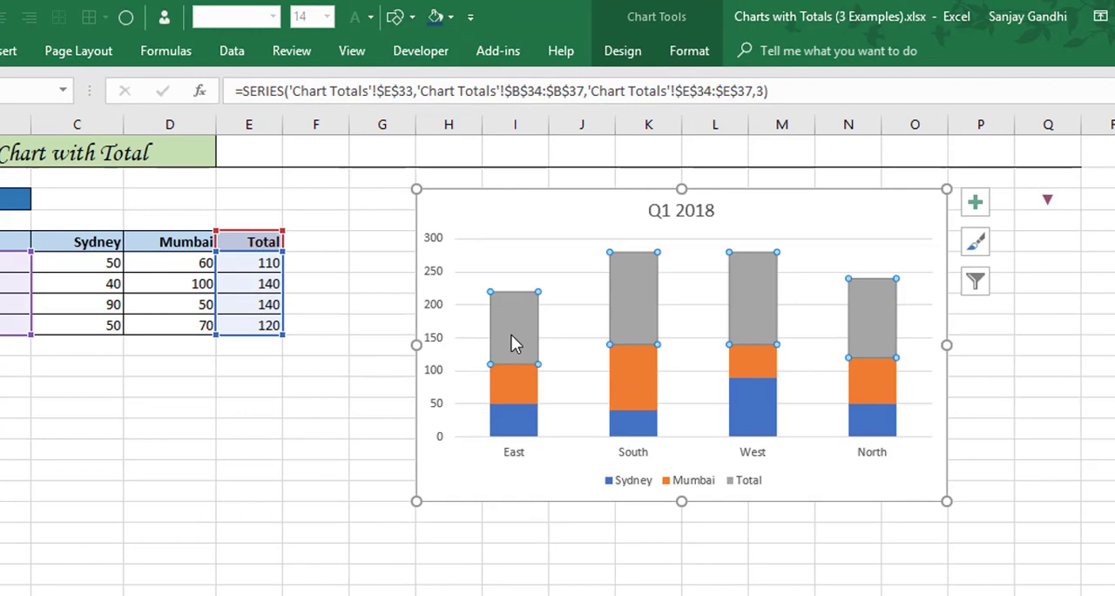
right_click(521, 270)
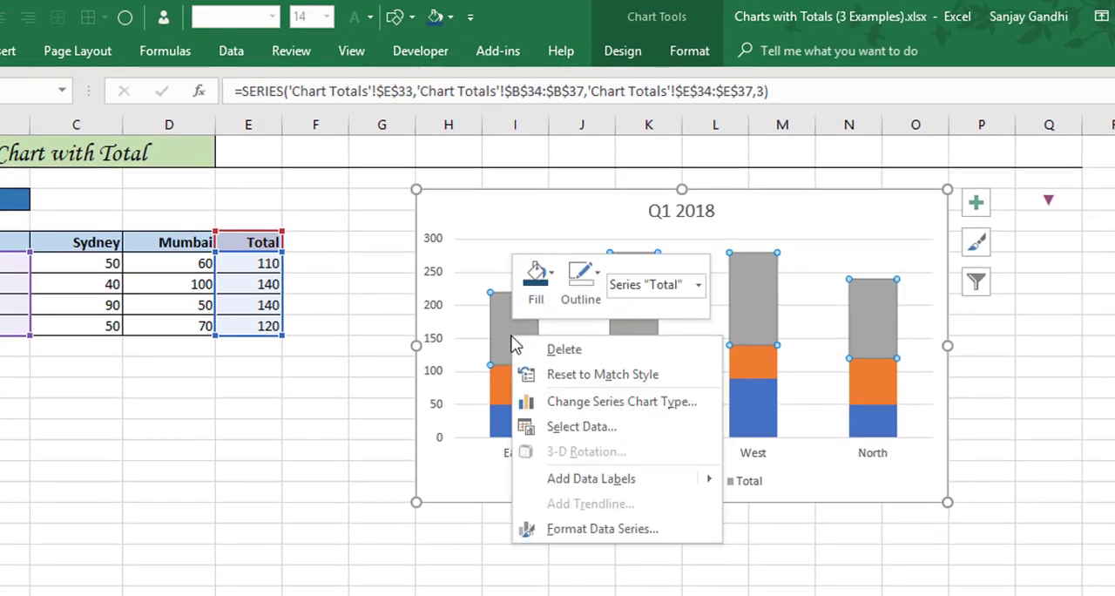
click(636, 402)
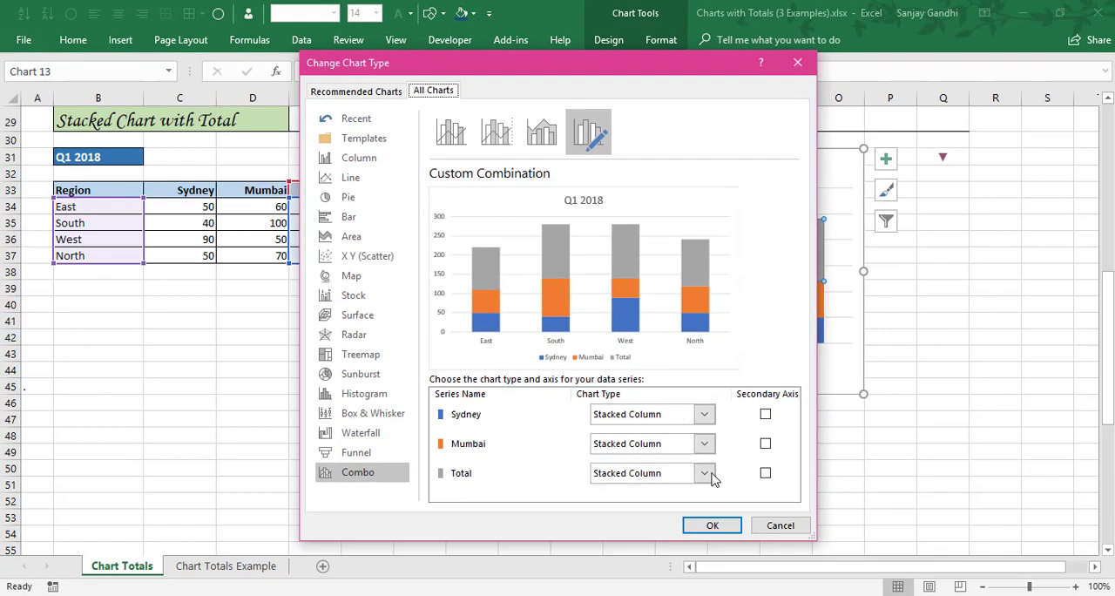
click(704, 473)
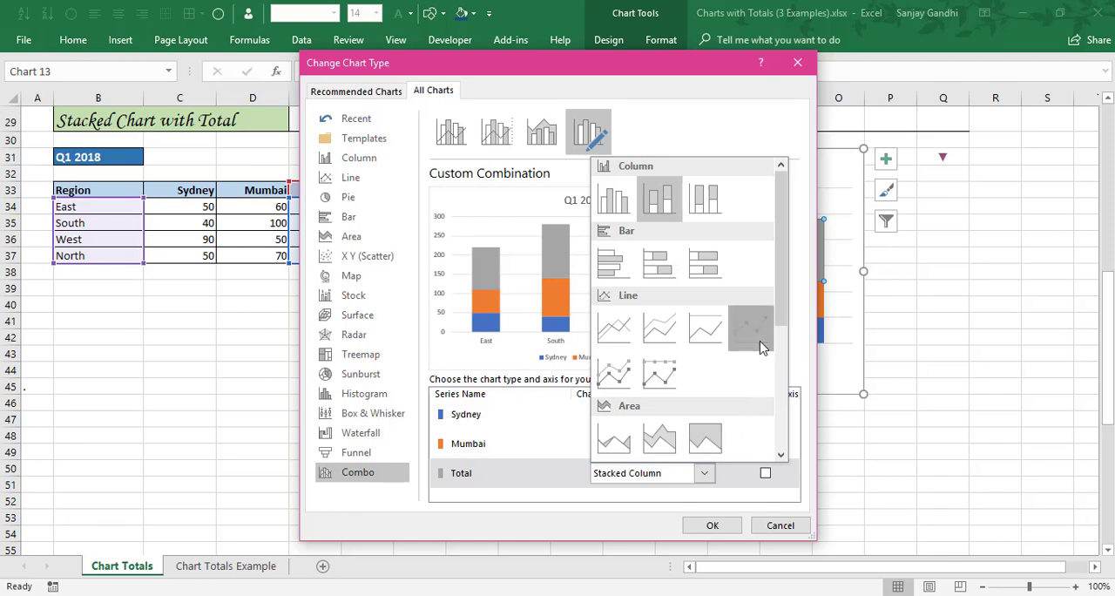
click(758, 345)
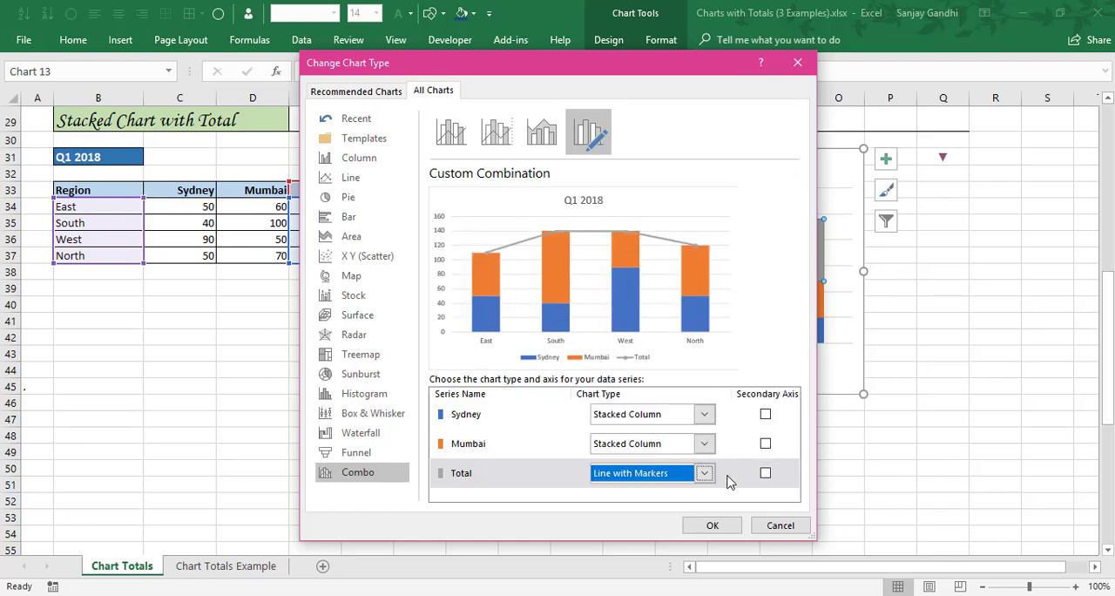
click(711, 526)
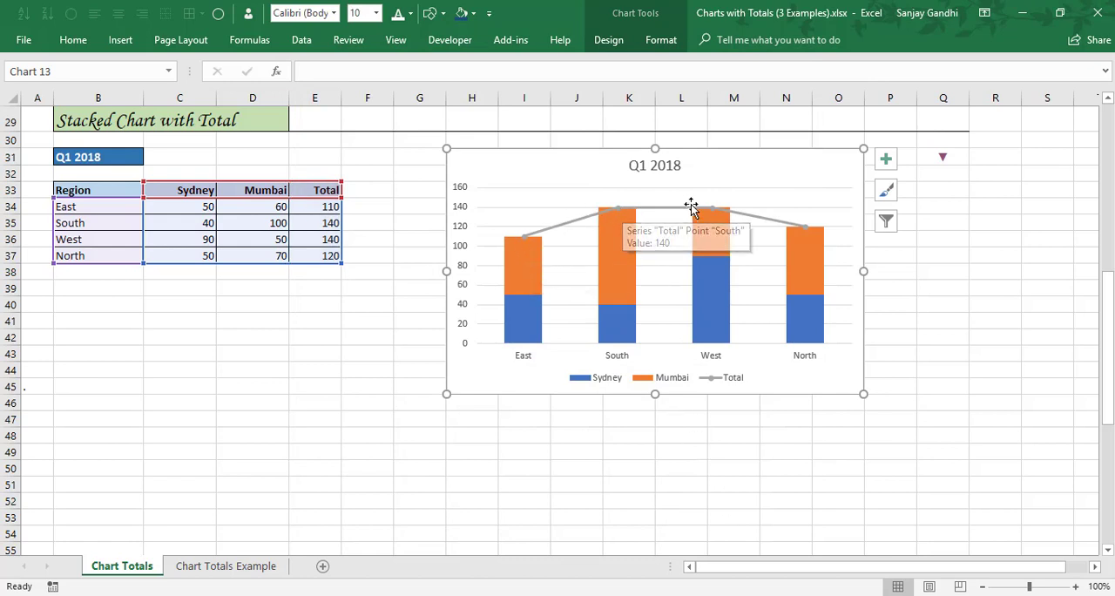
Format the Total series with No line.
mouse_move(816, 249)
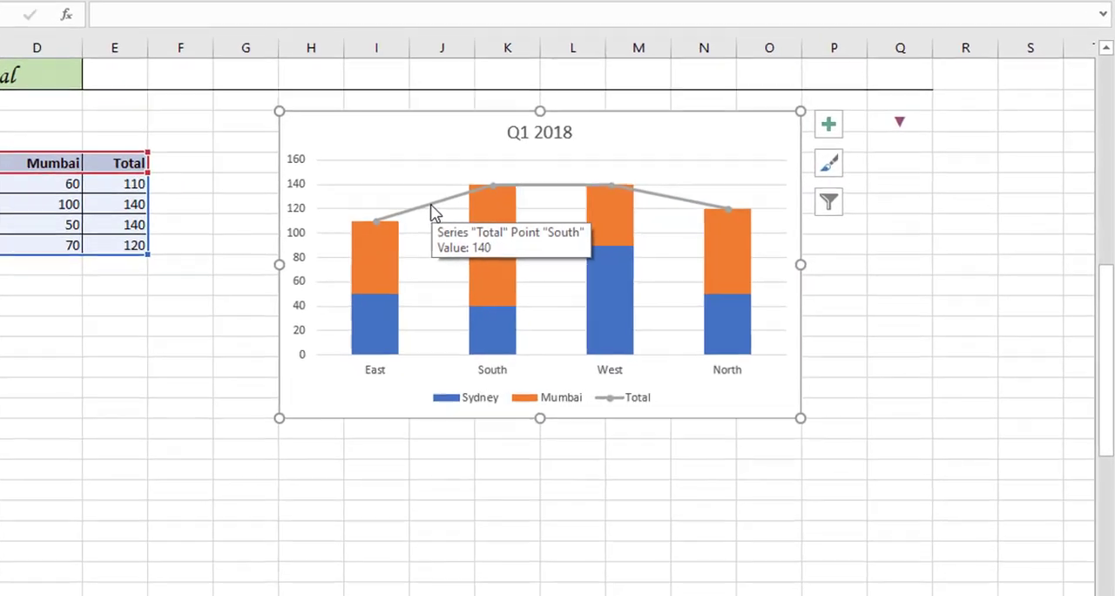
double_click(550, 227)
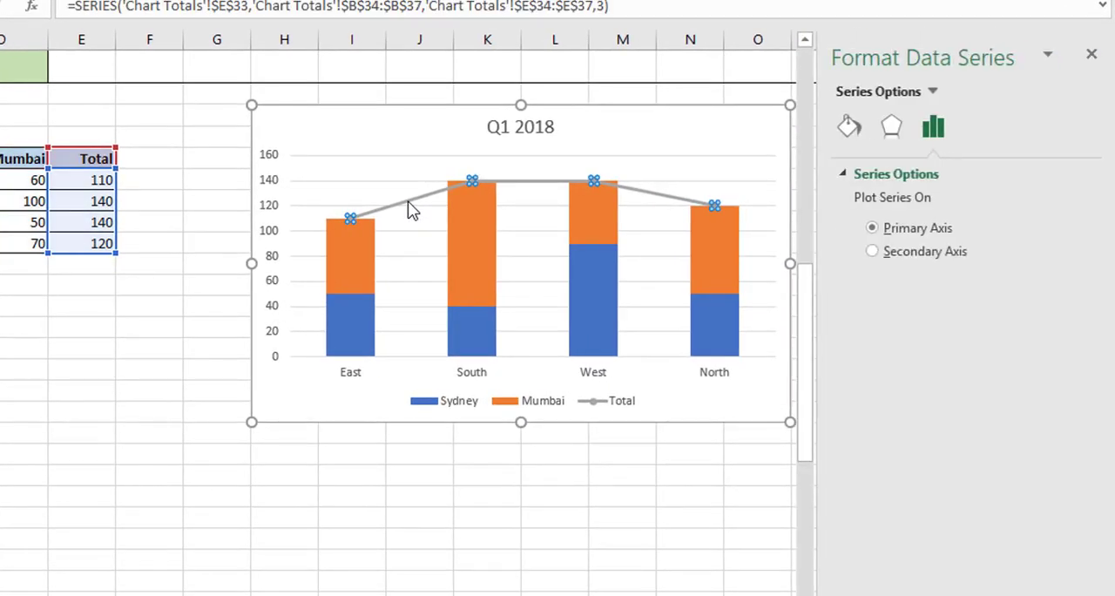
click(849, 127)
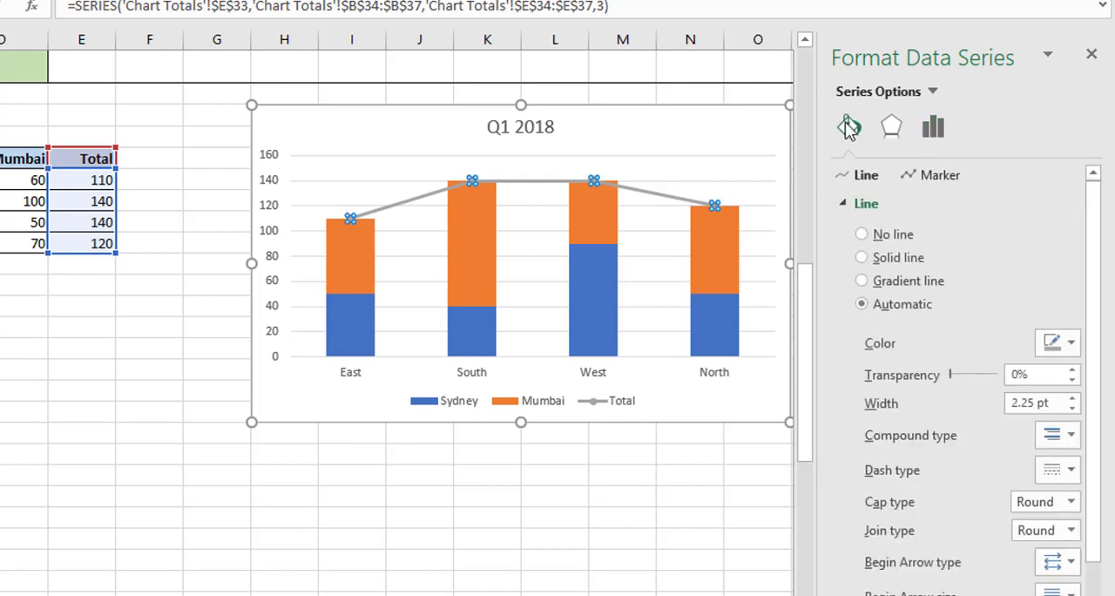
click(860, 235)
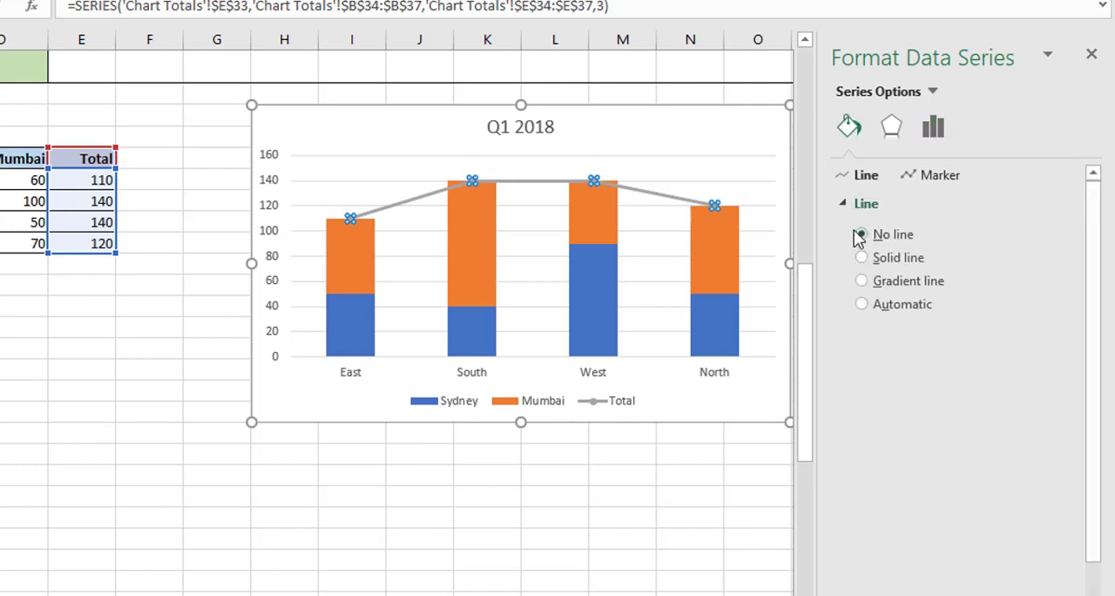
click(842, 204)
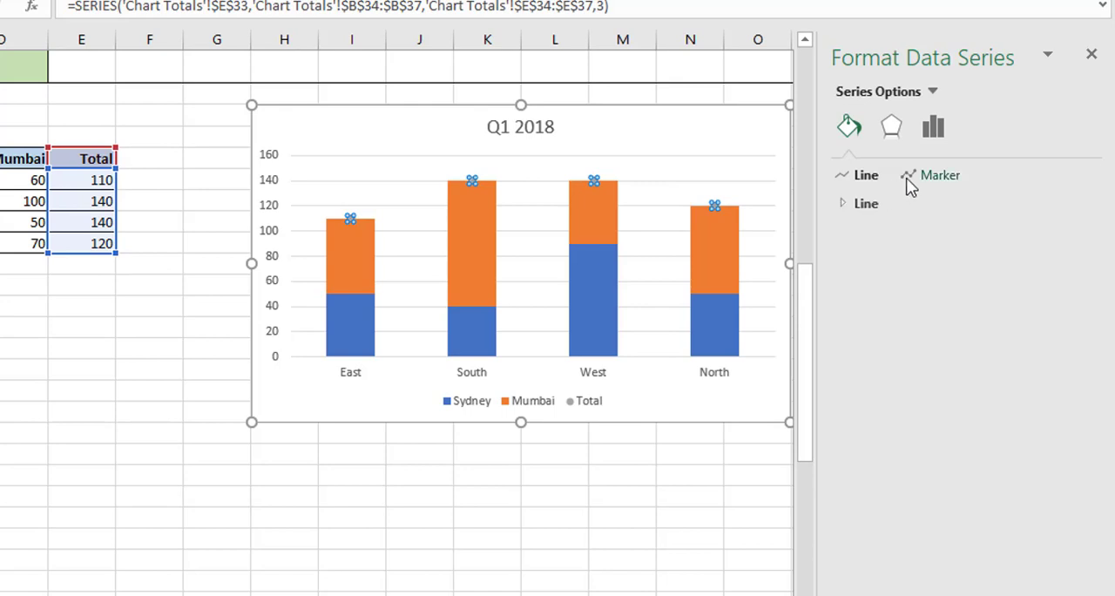
Set the Total series' marker option to None and close the series formatting.
click(908, 176)
click(845, 205)
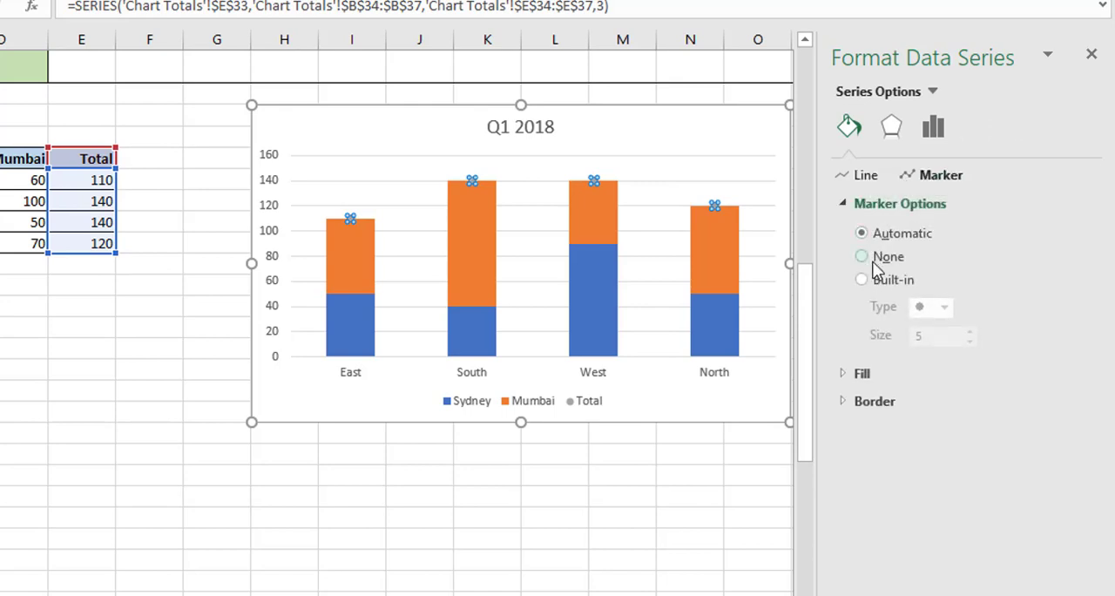
click(864, 258)
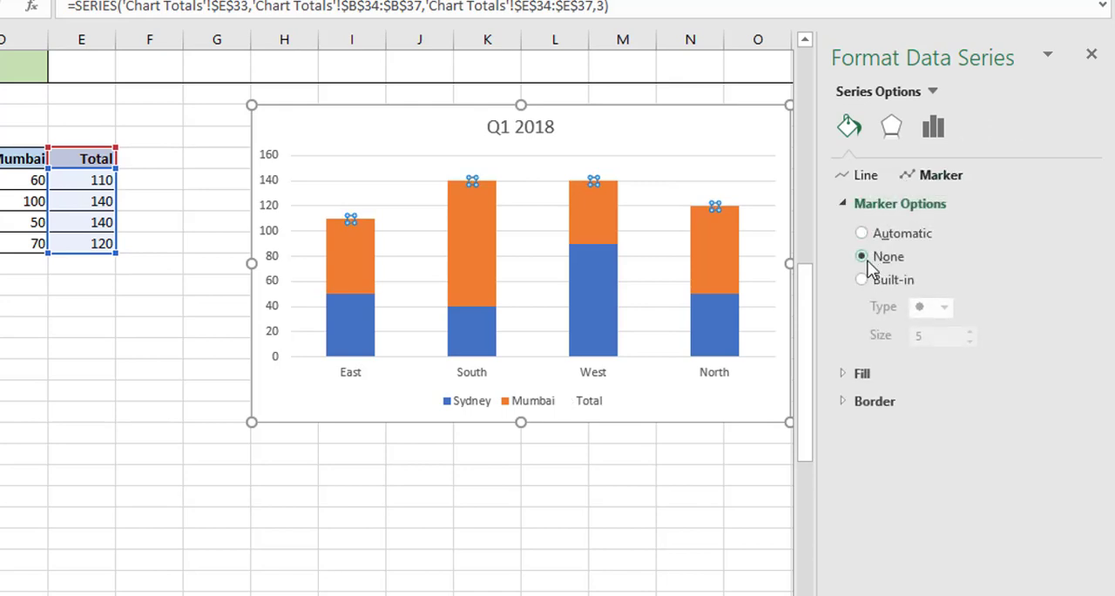
click(843, 204)
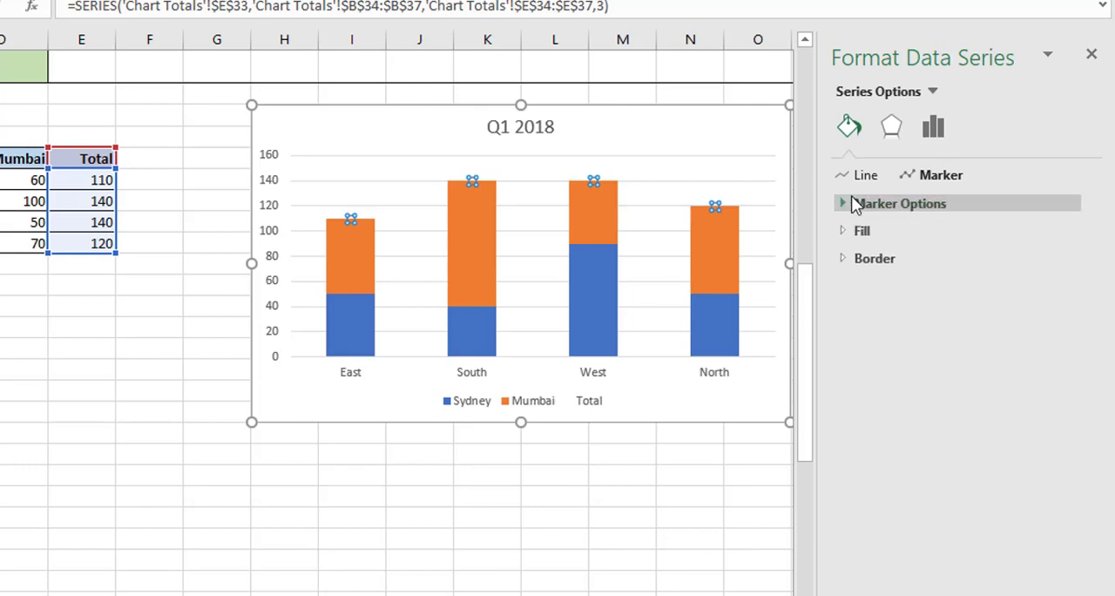
click(1092, 55)
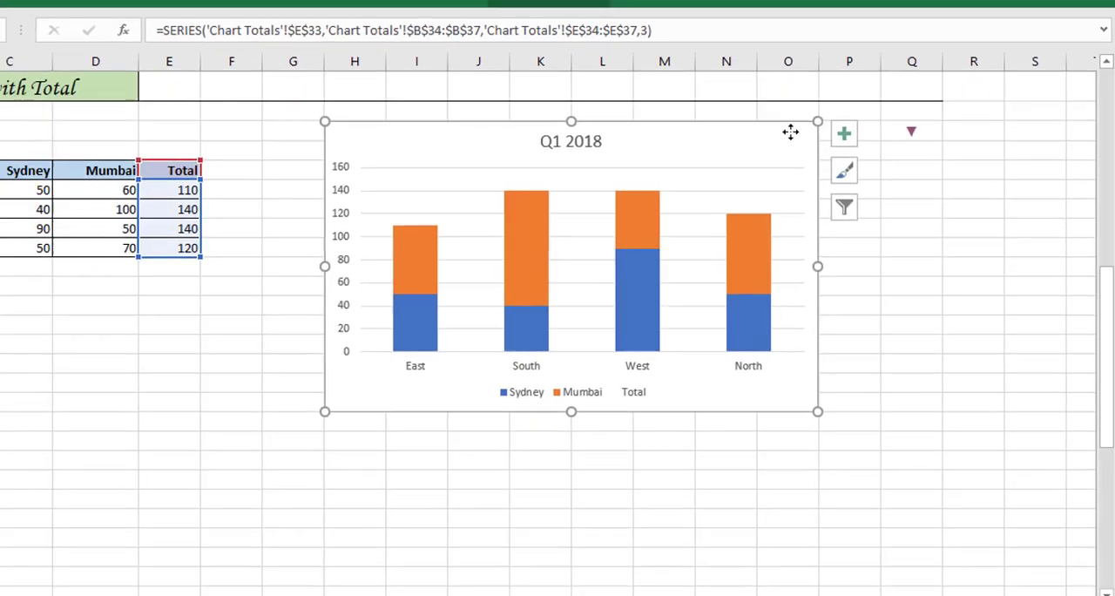
Add data labels to the Sydney, Mumbai and Total series of the stacked chart.
click(843, 135)
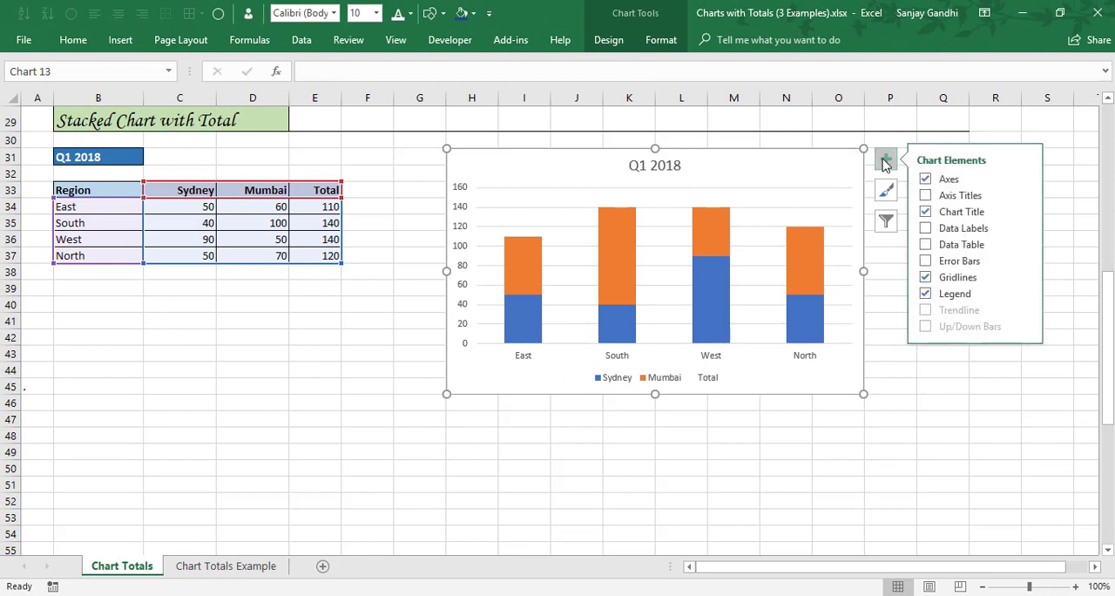
click(1024, 231)
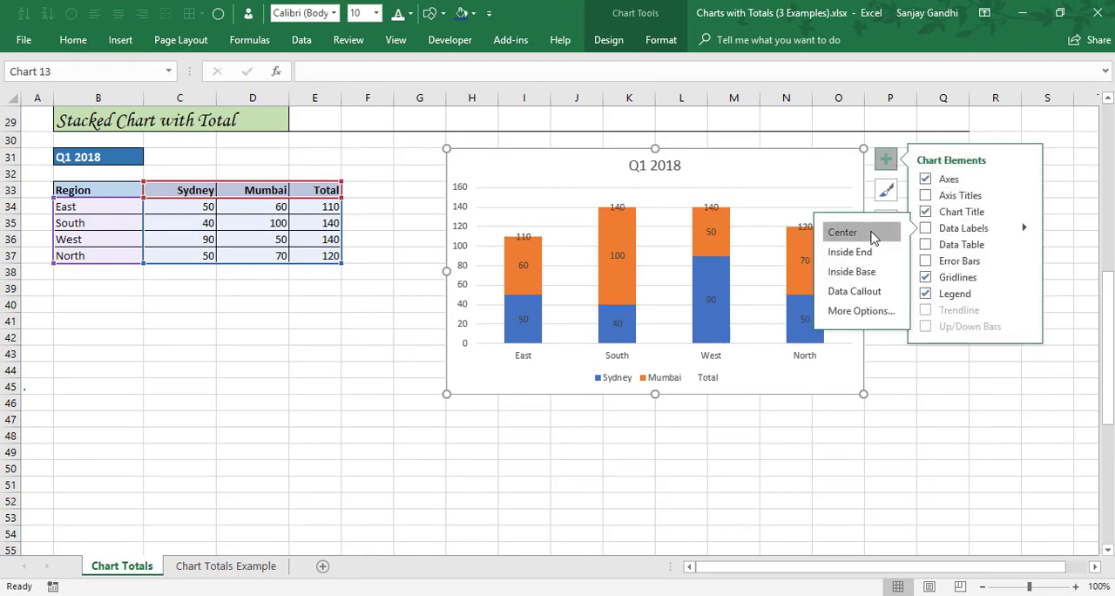
click(884, 163)
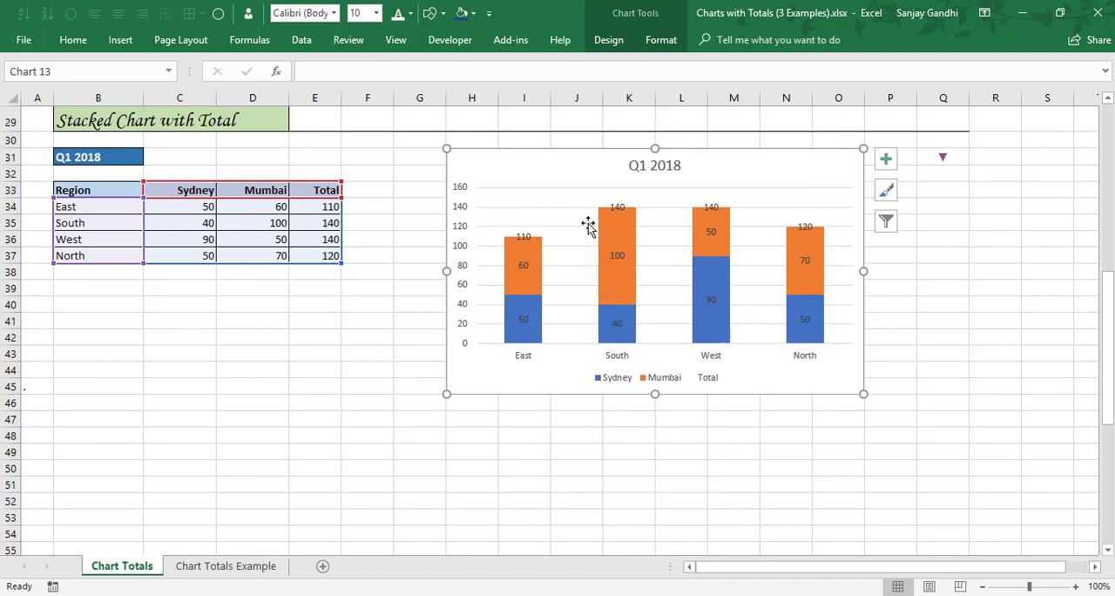
Change the shape of the Total series' data labels to Callout: Down Arrow.
click(527, 241)
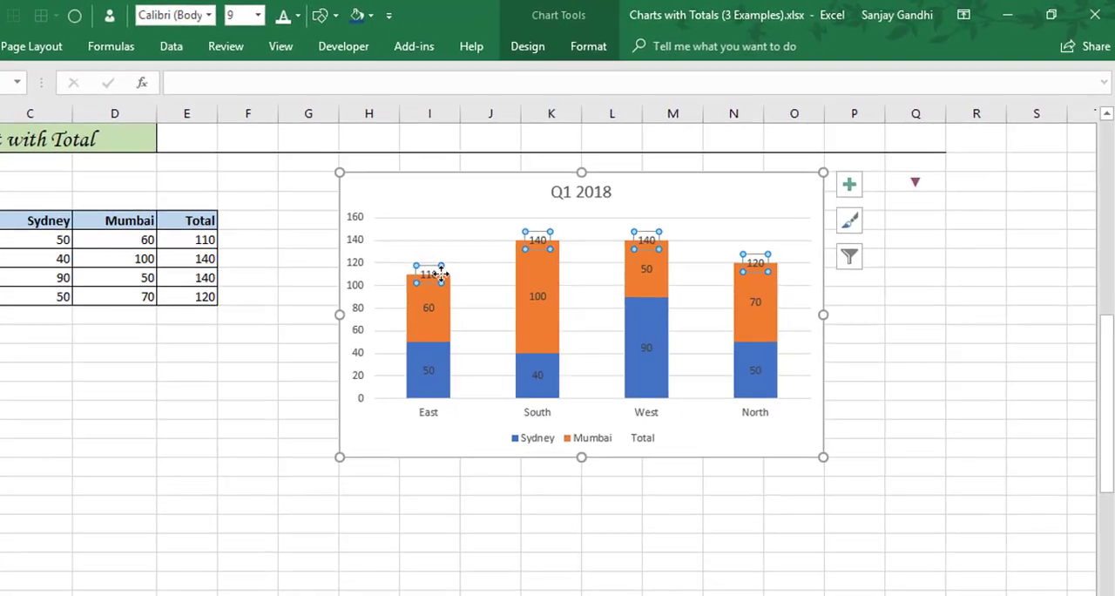
right_click(527, 241)
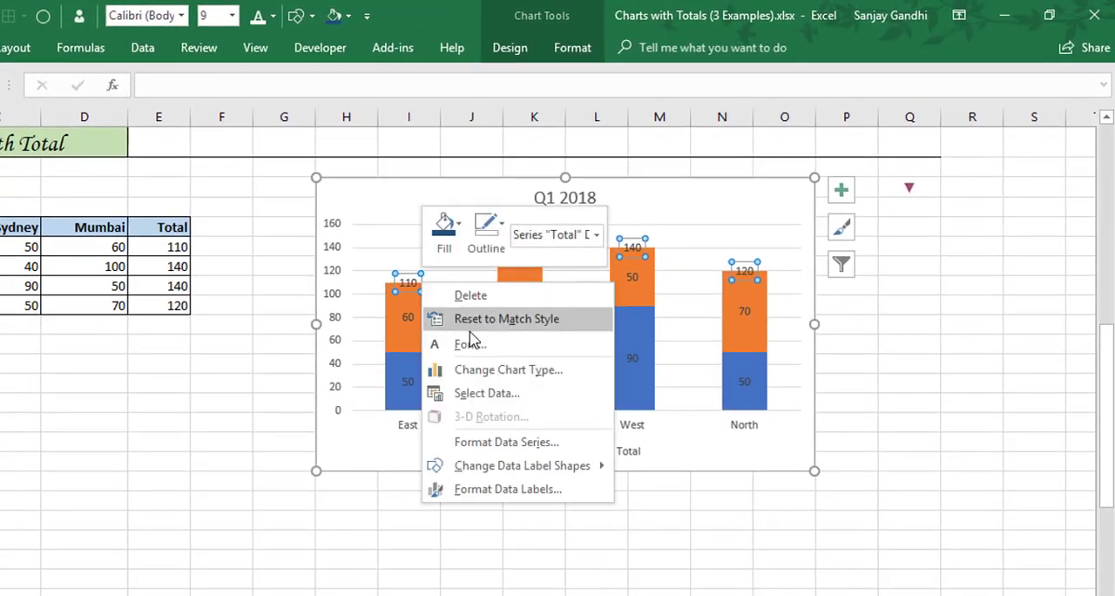
mouse_move(587, 472)
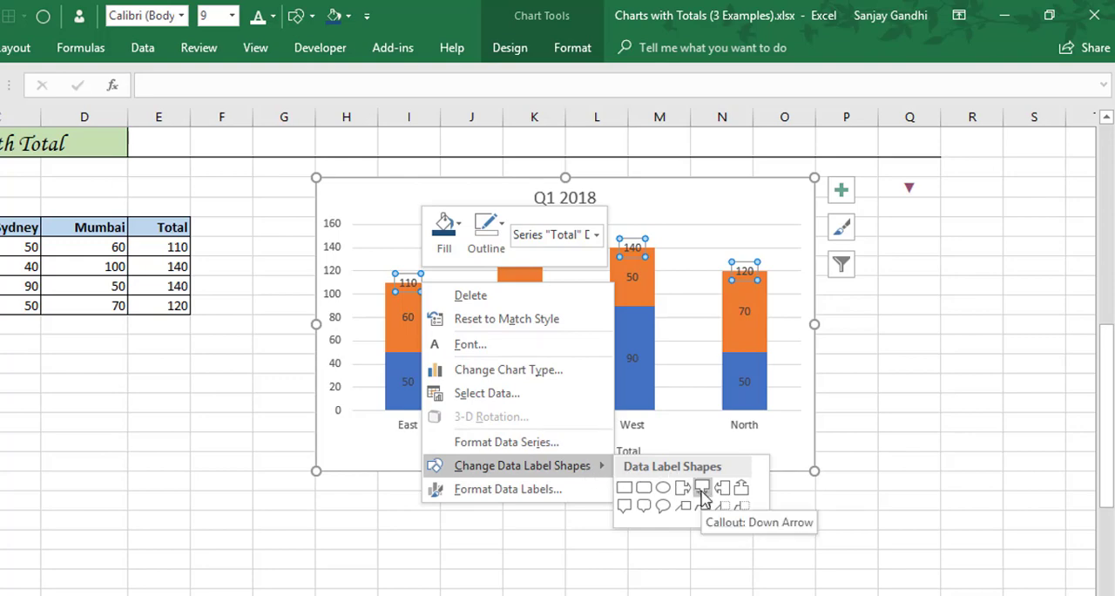
click(702, 490)
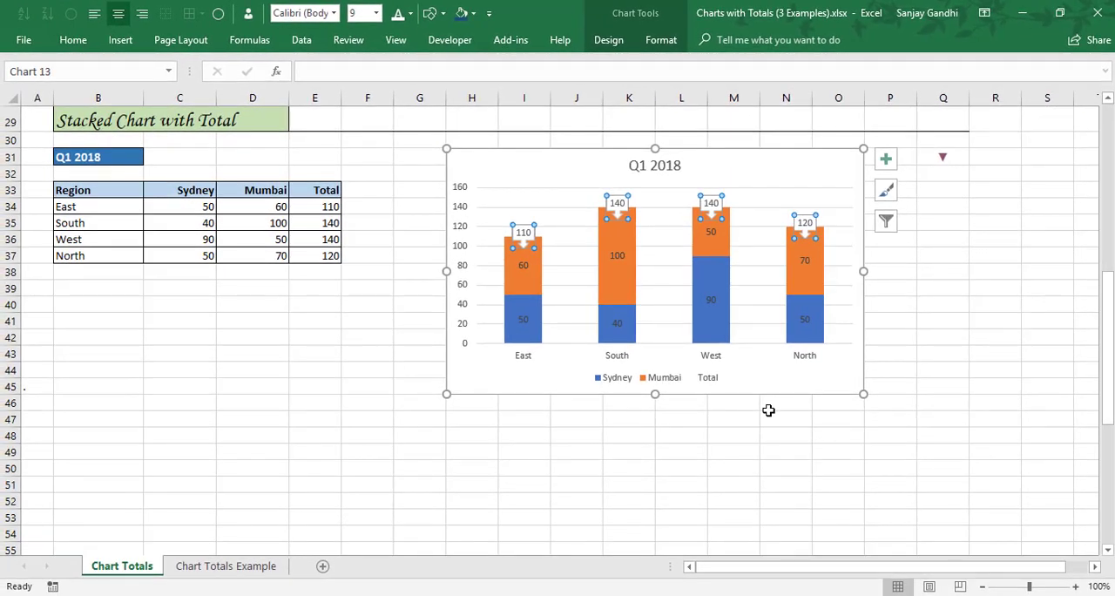
Set the Total data labels' position to Above and close the label formatting.
right_click(811, 224)
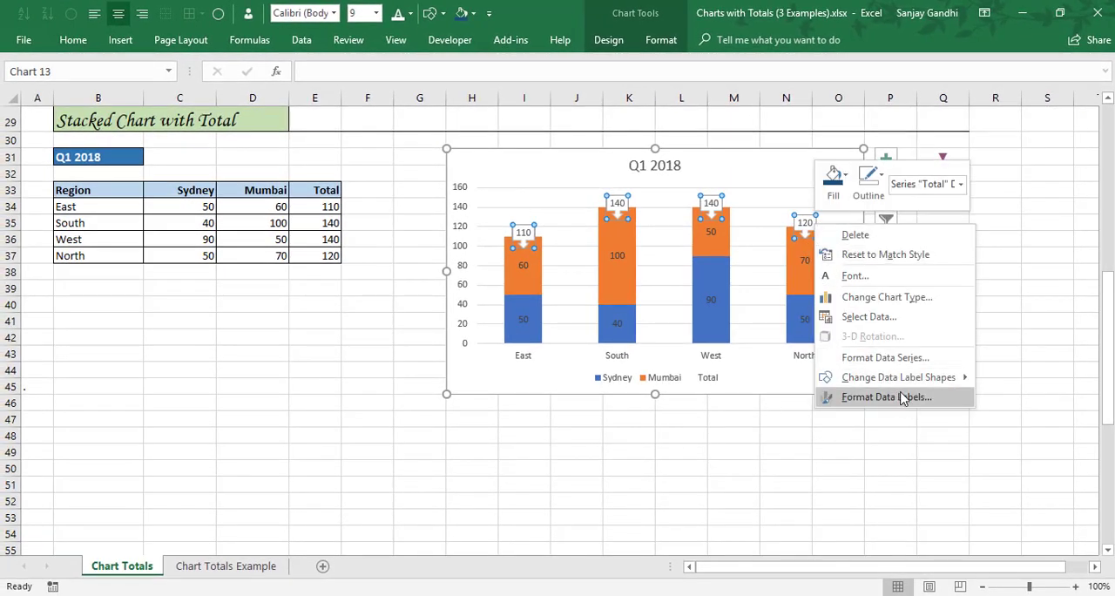
click(902, 397)
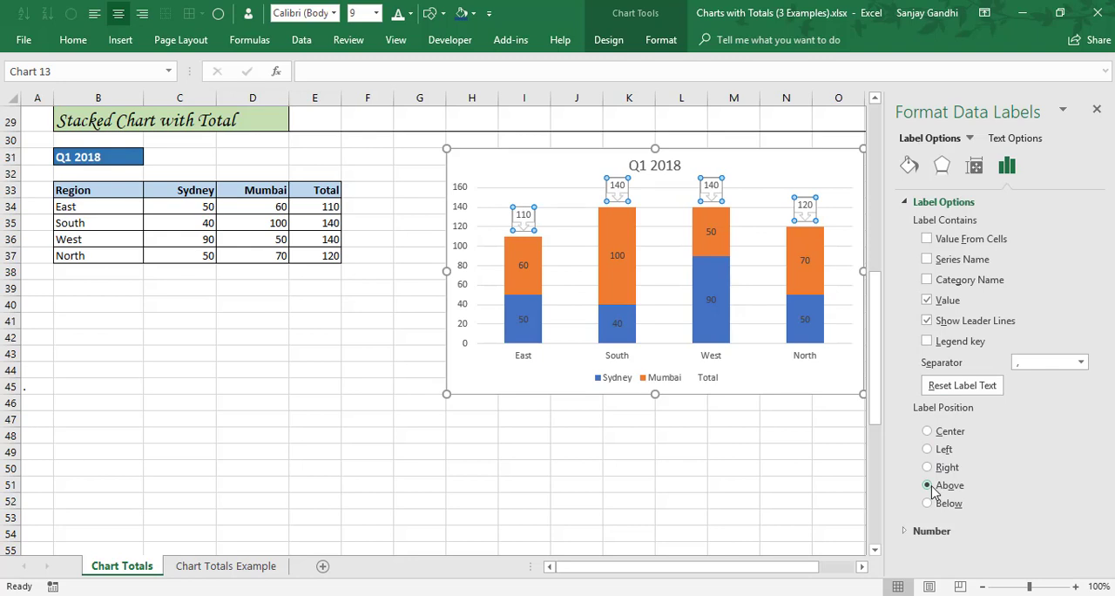
click(1096, 109)
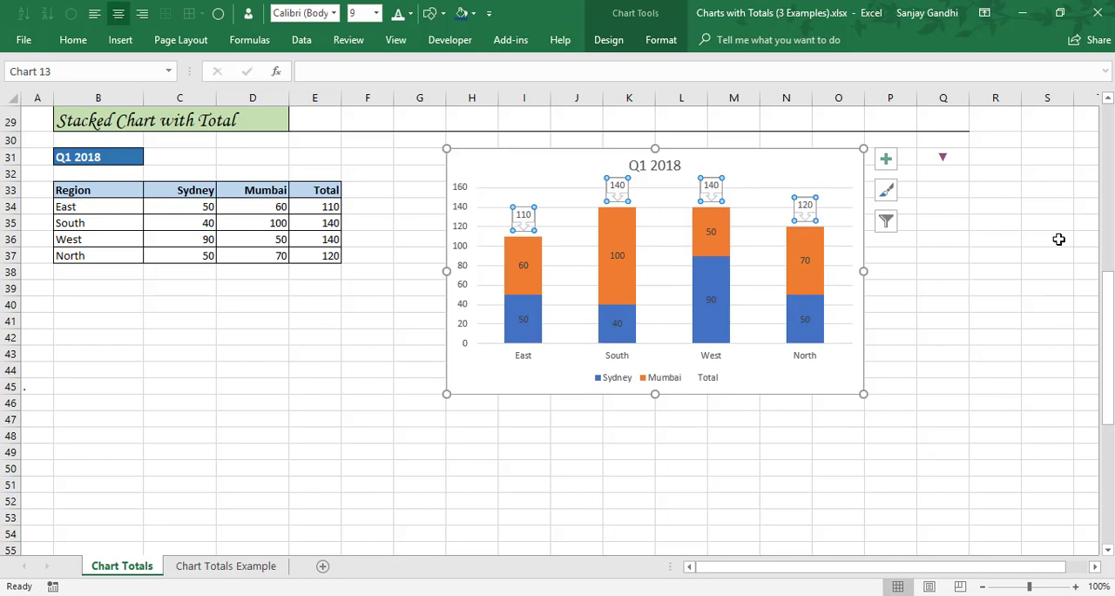
Try to delete the Total entry from the stacked chart's legend.
click(716, 380)
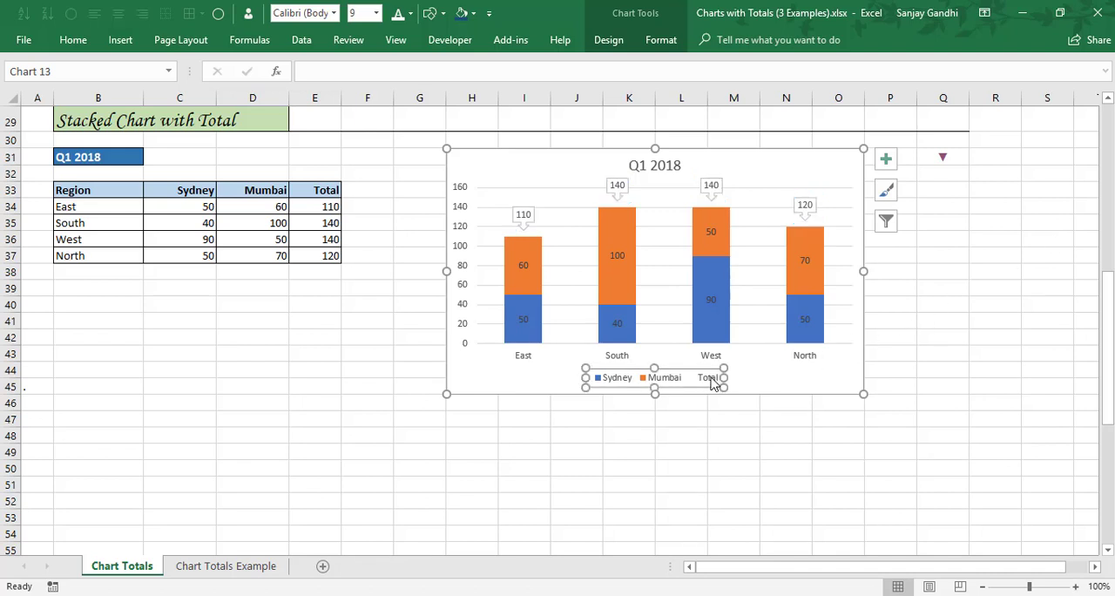
click(710, 381)
key(Delete)
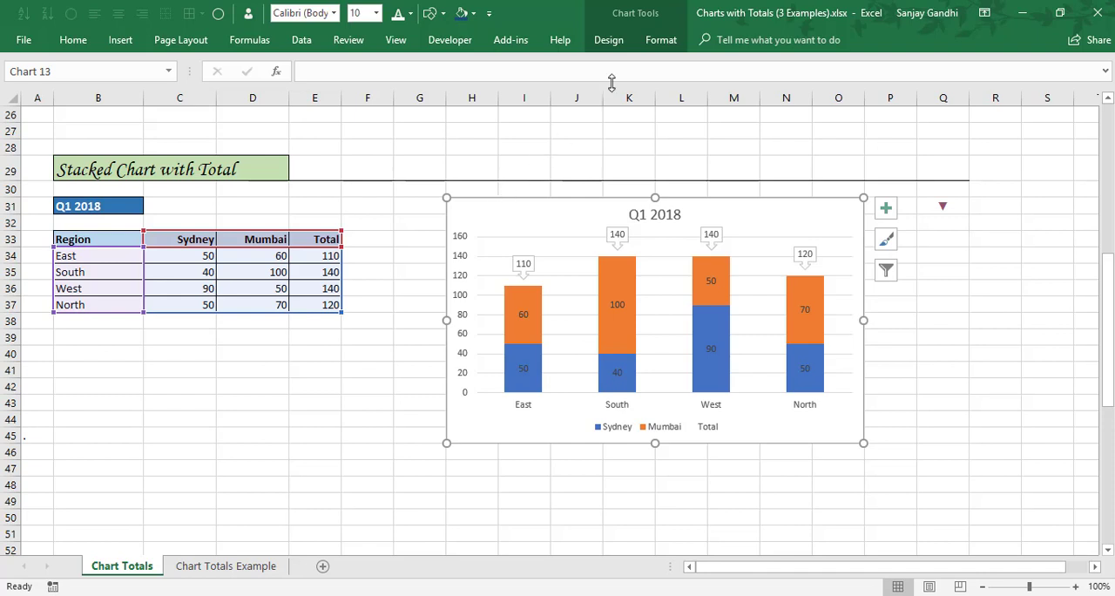
Fill the stacked chart's background with dark blue.
click(661, 39)
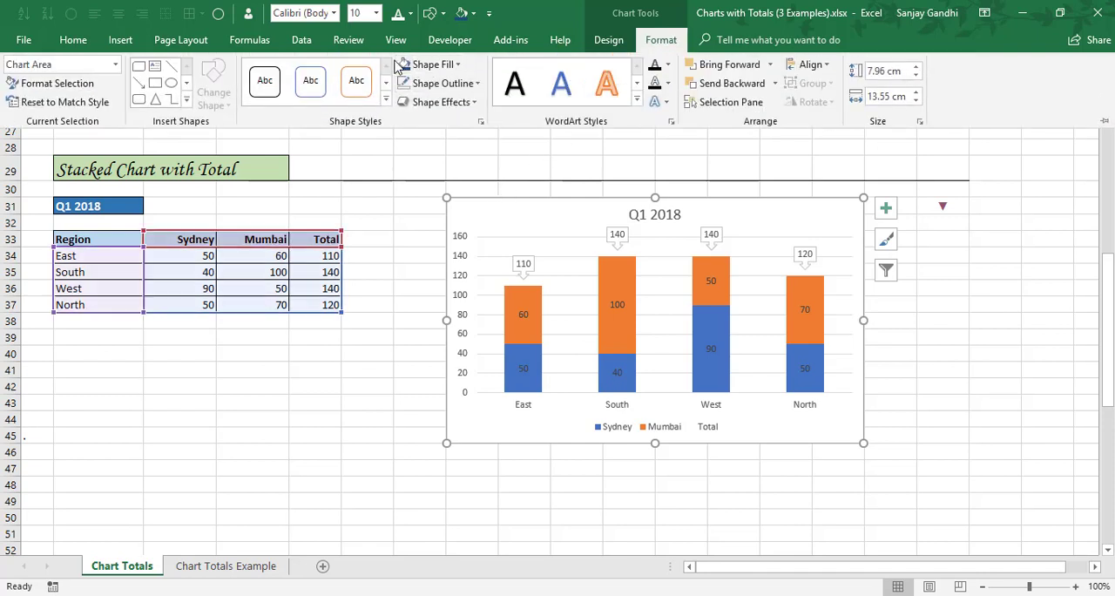
click(403, 67)
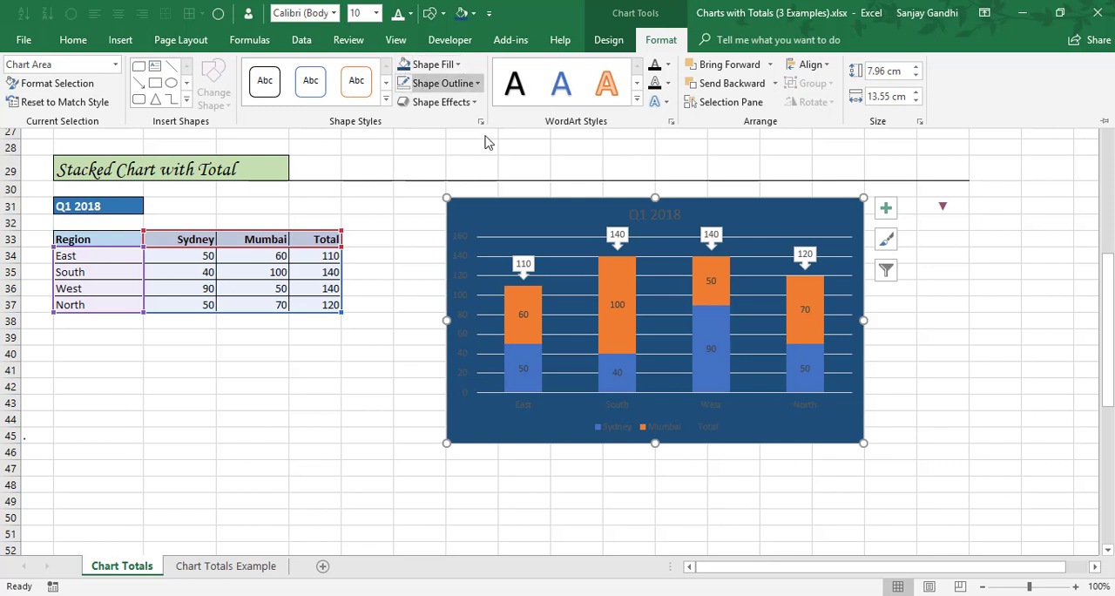
key(ctrl+F1)
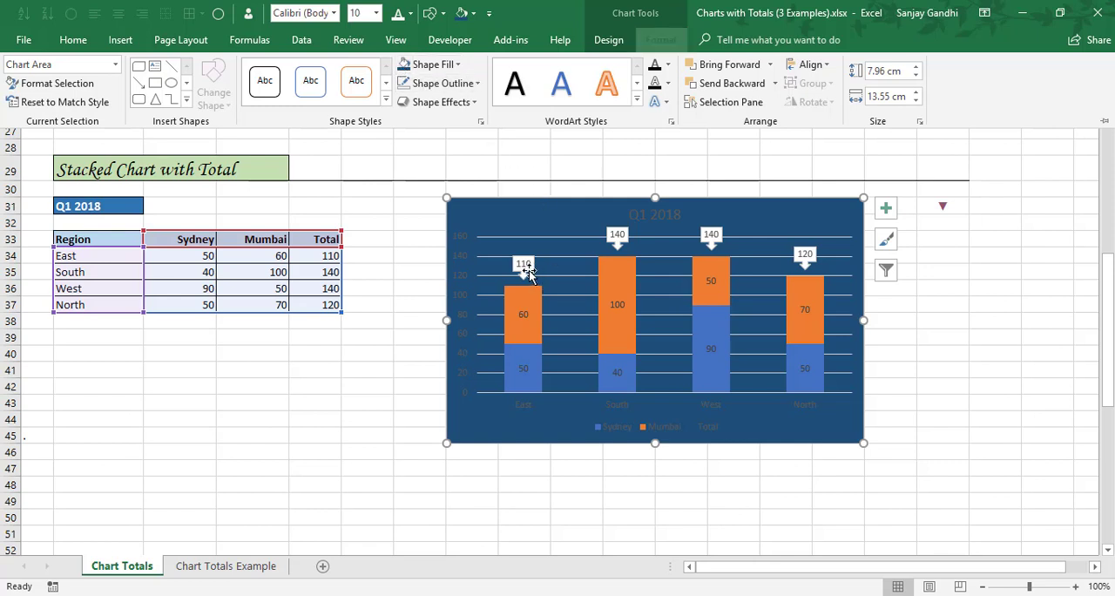
Apply the gray theme shape style from the fifth row of styles to the Total data labels.
click(525, 265)
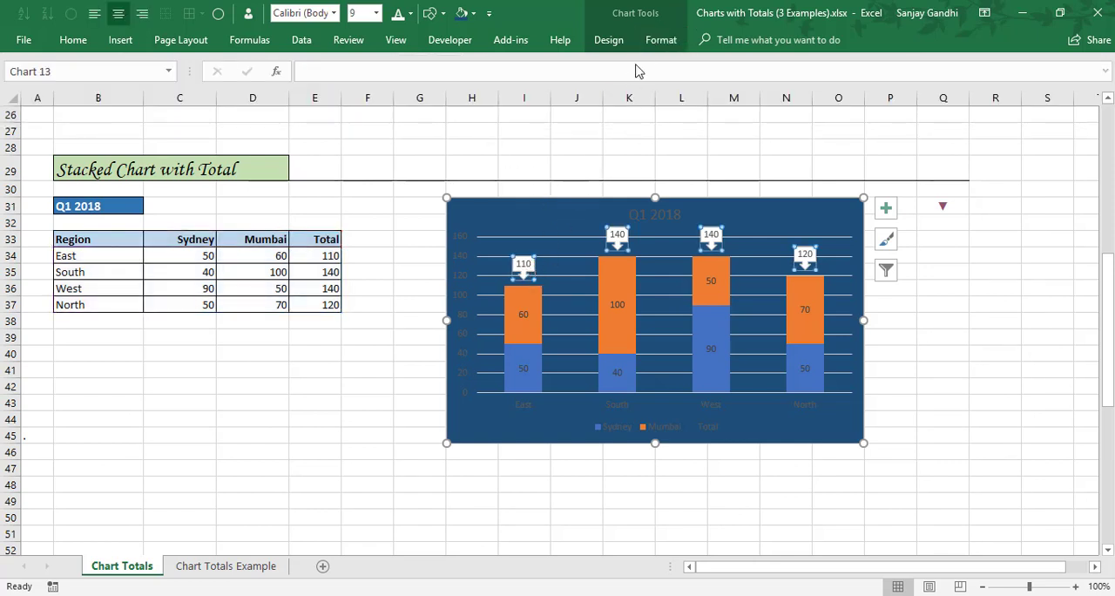
click(655, 40)
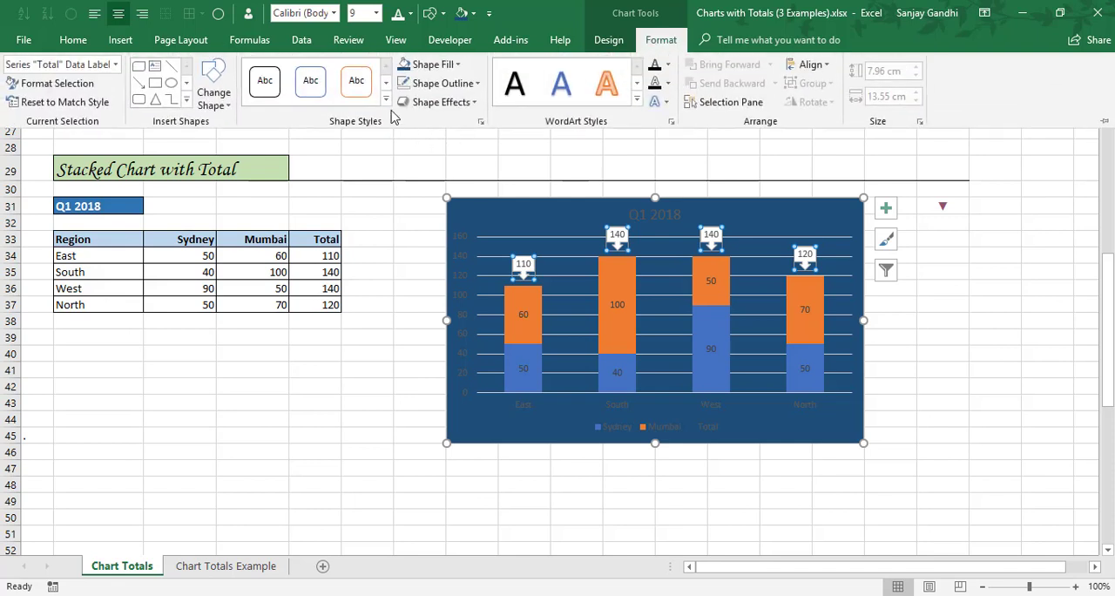
click(386, 99)
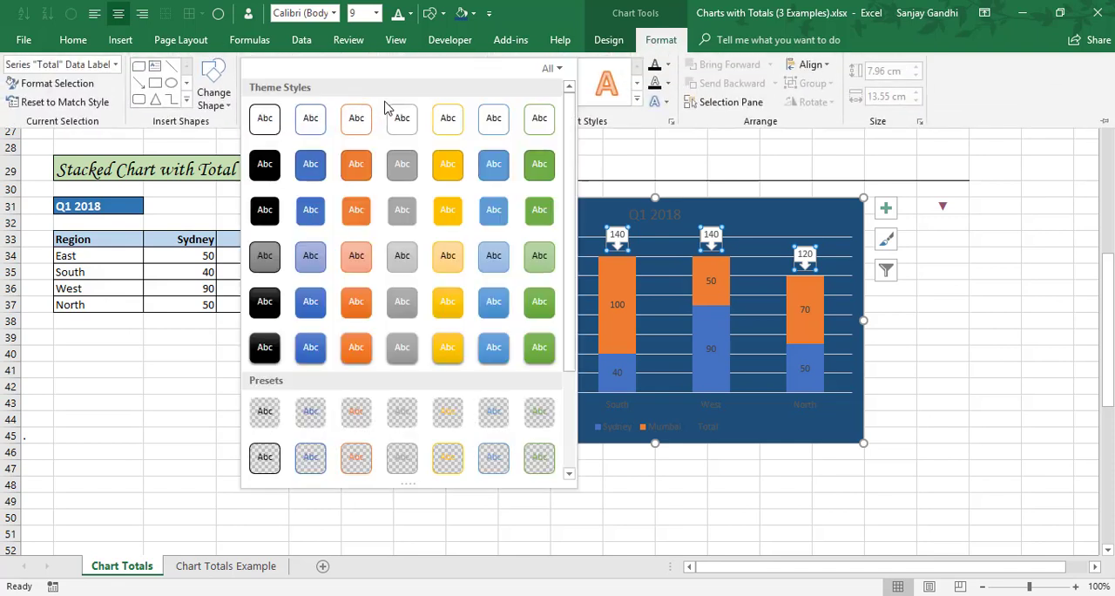
click(398, 315)
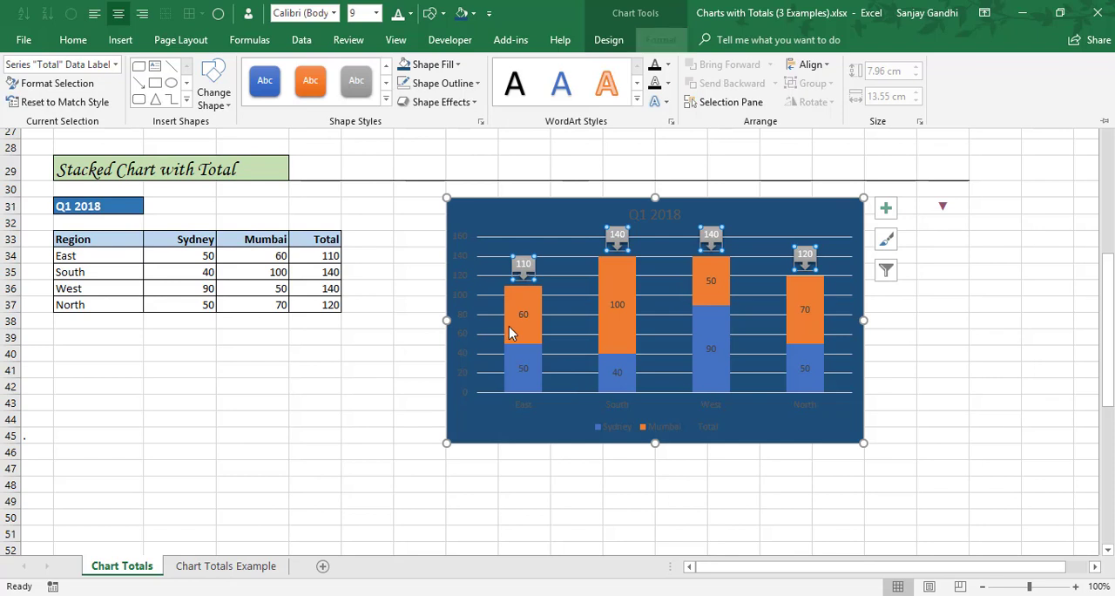
Apply the orange theme shape style from the sixth row of styles to the Mumbai series.
click(511, 333)
click(510, 331)
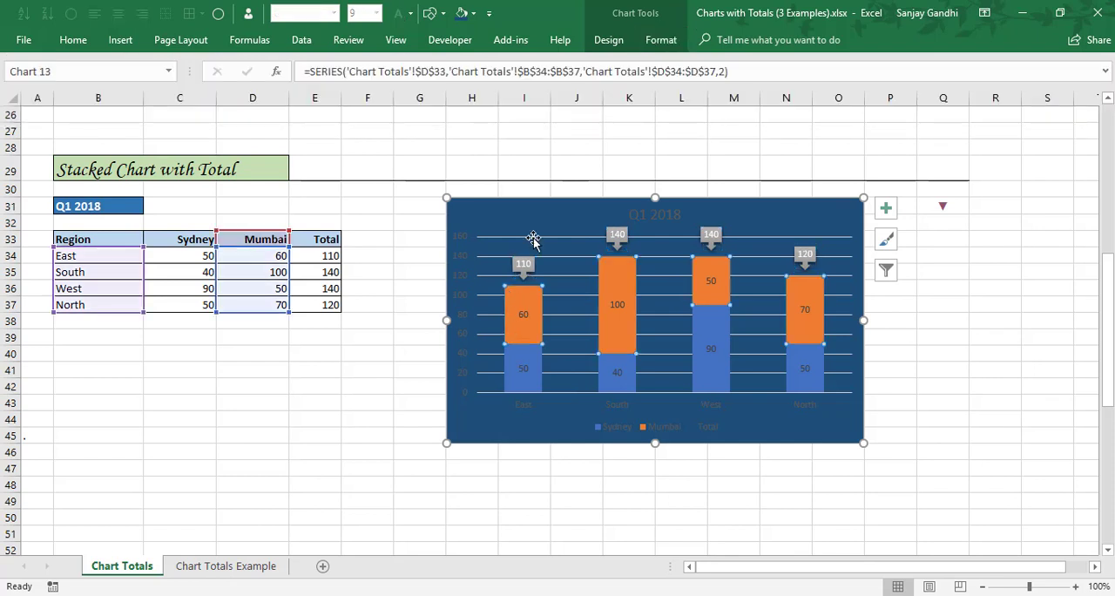
click(657, 41)
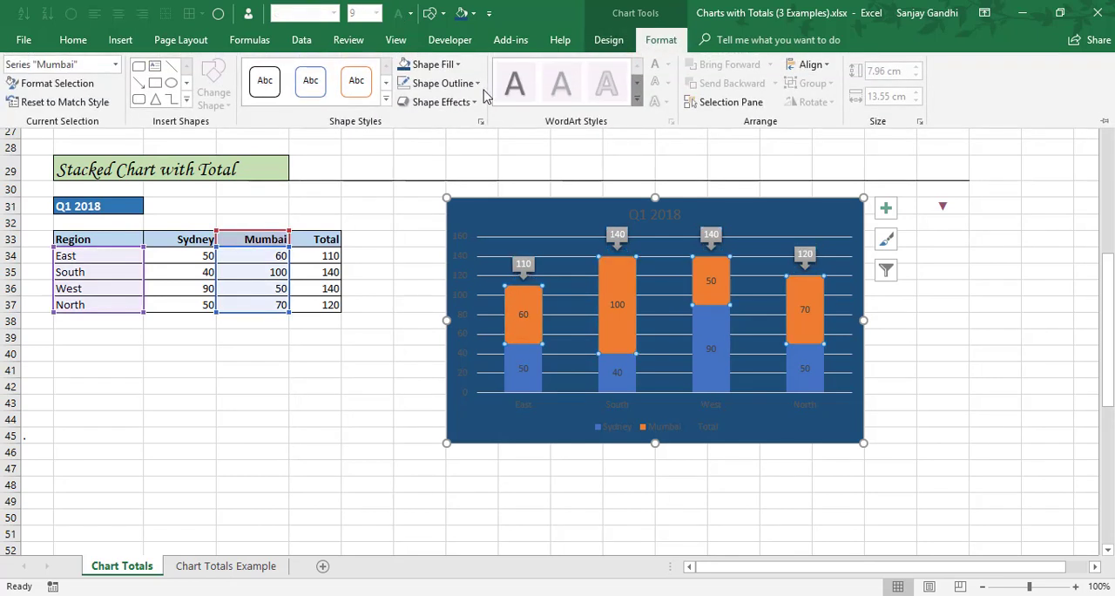
click(433, 68)
click(386, 99)
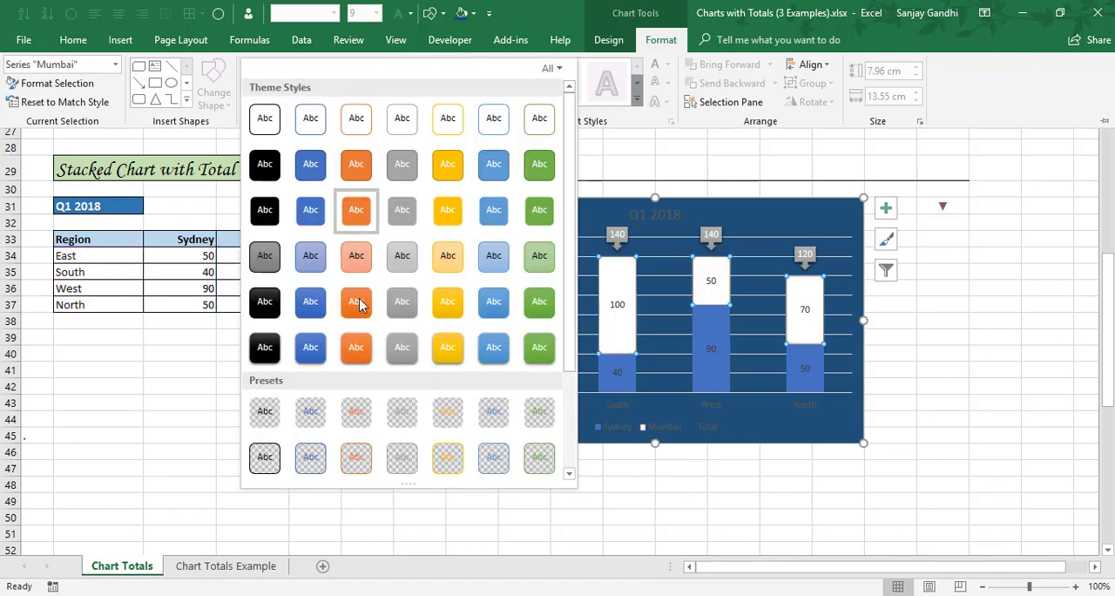
click(360, 364)
Apply the blue theme shape style from the sixth row of styles to the Sydney series.
click(508, 368)
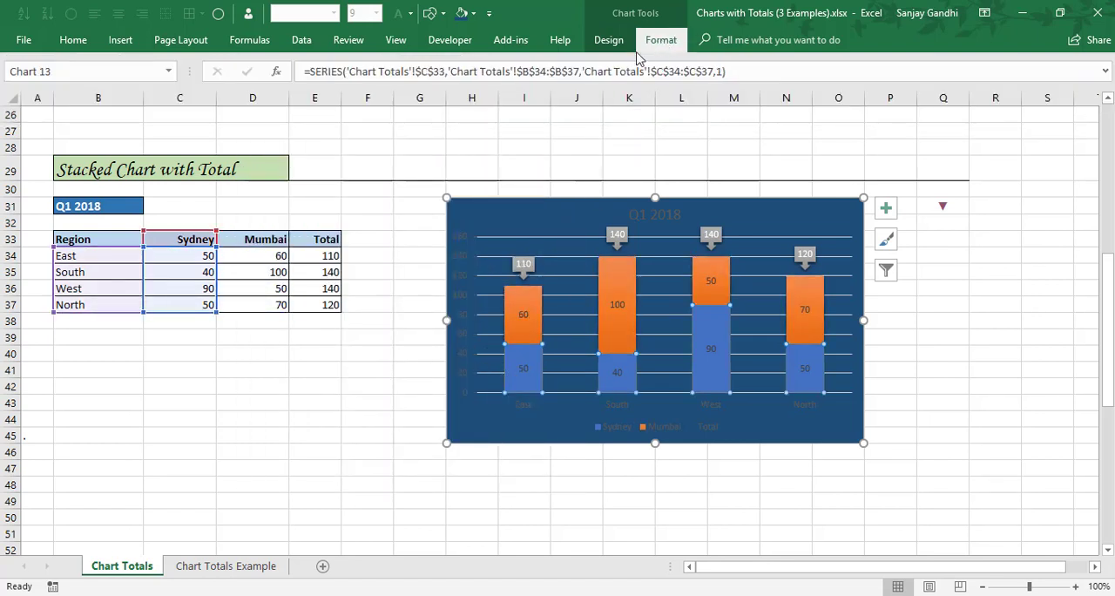
click(659, 40)
click(386, 102)
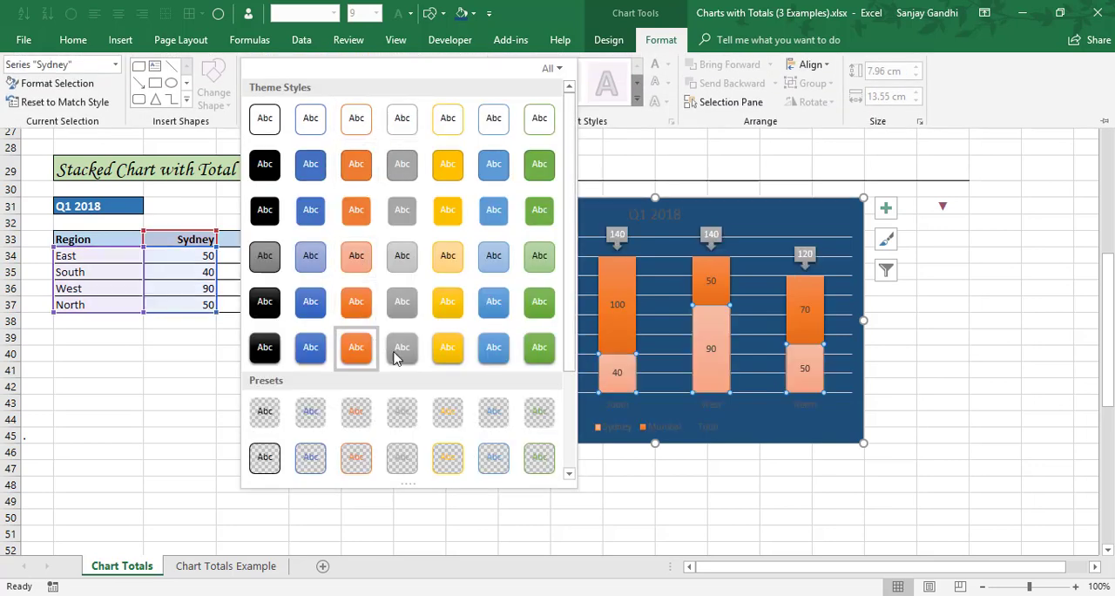
click(310, 355)
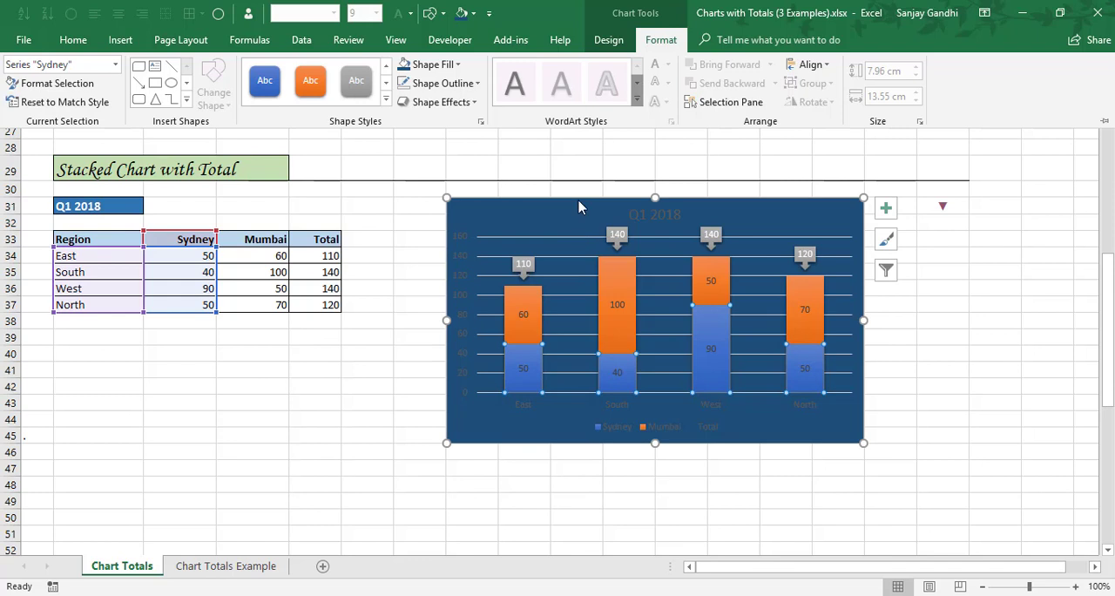
key(ctrl+F1)
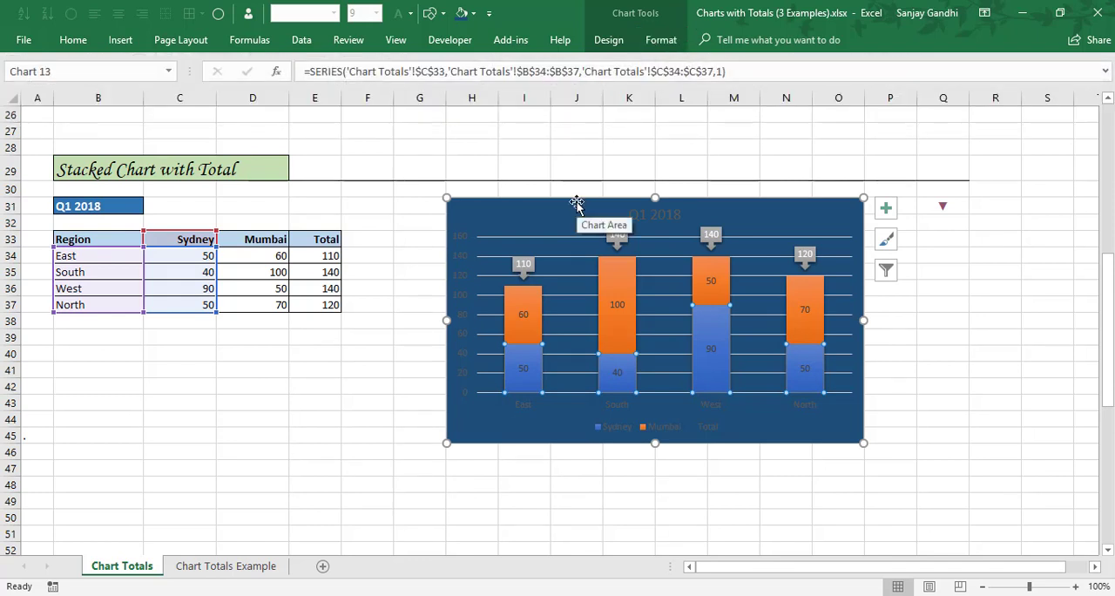
Set the font color of the whole stacked chart to white and delete the Total entry from its legend.
click(577, 202)
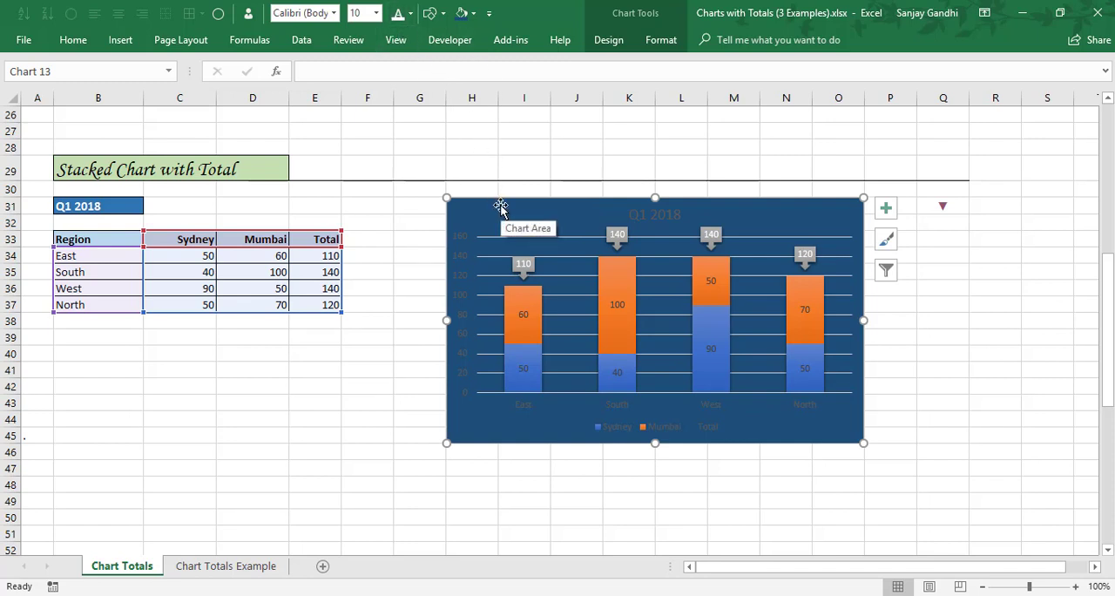
click(396, 18)
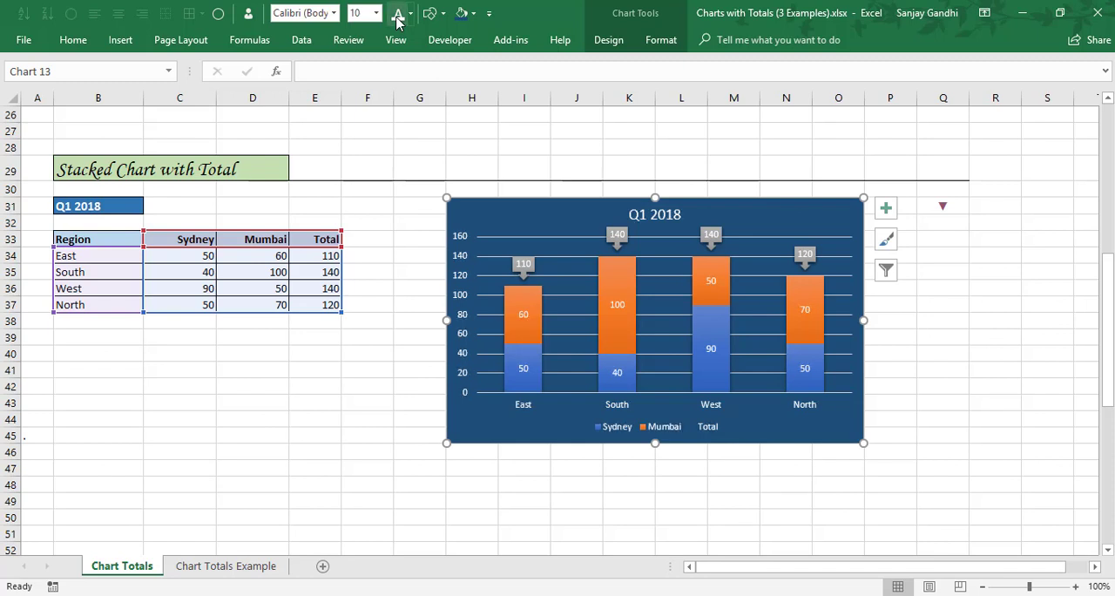
click(706, 429)
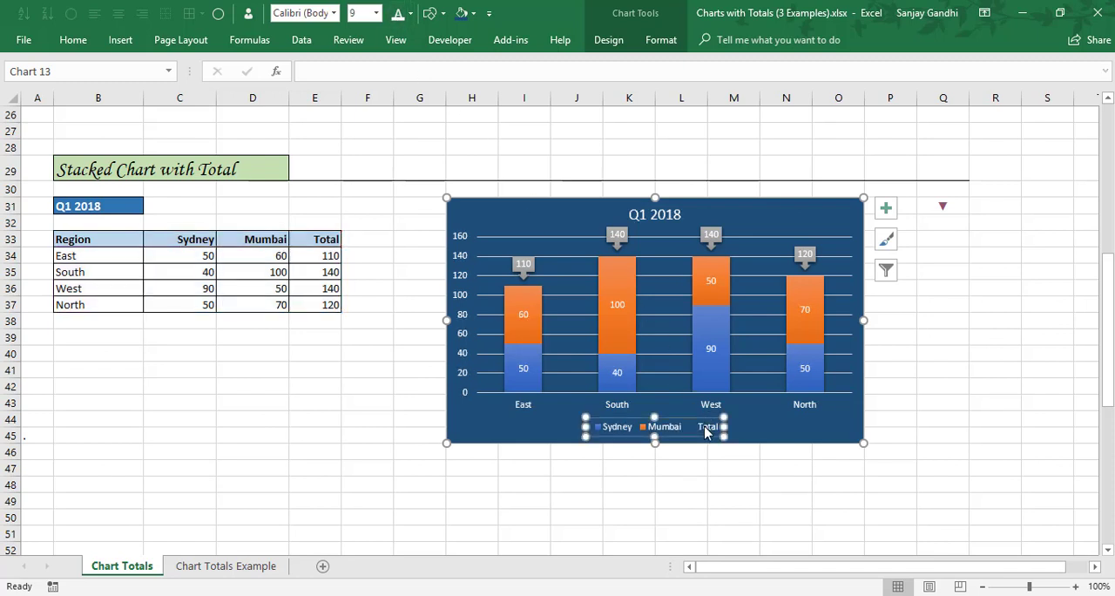
click(707, 428)
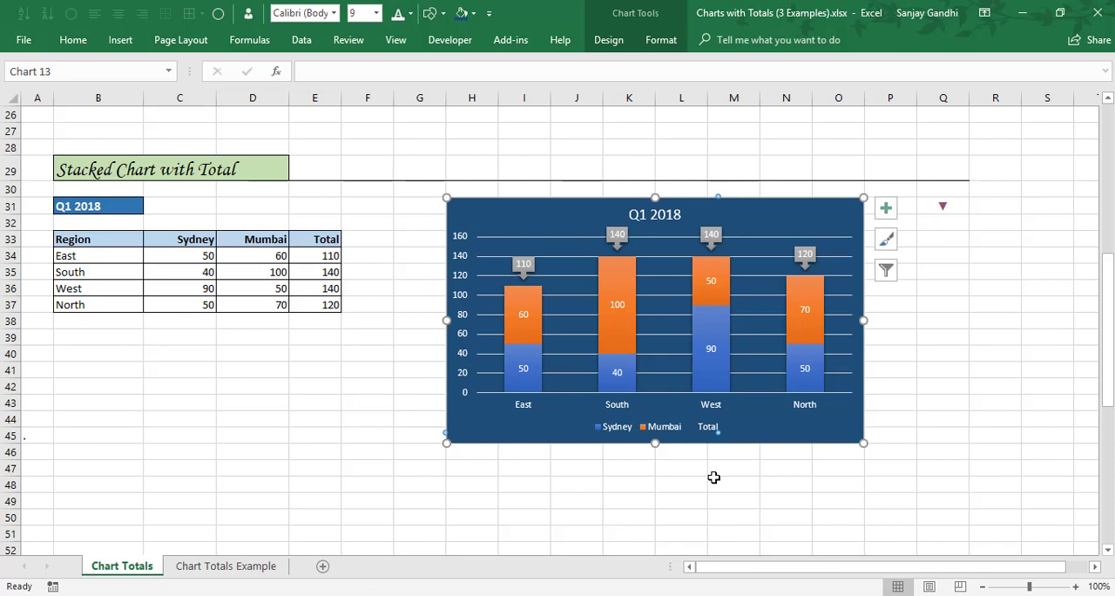
key(Delete)
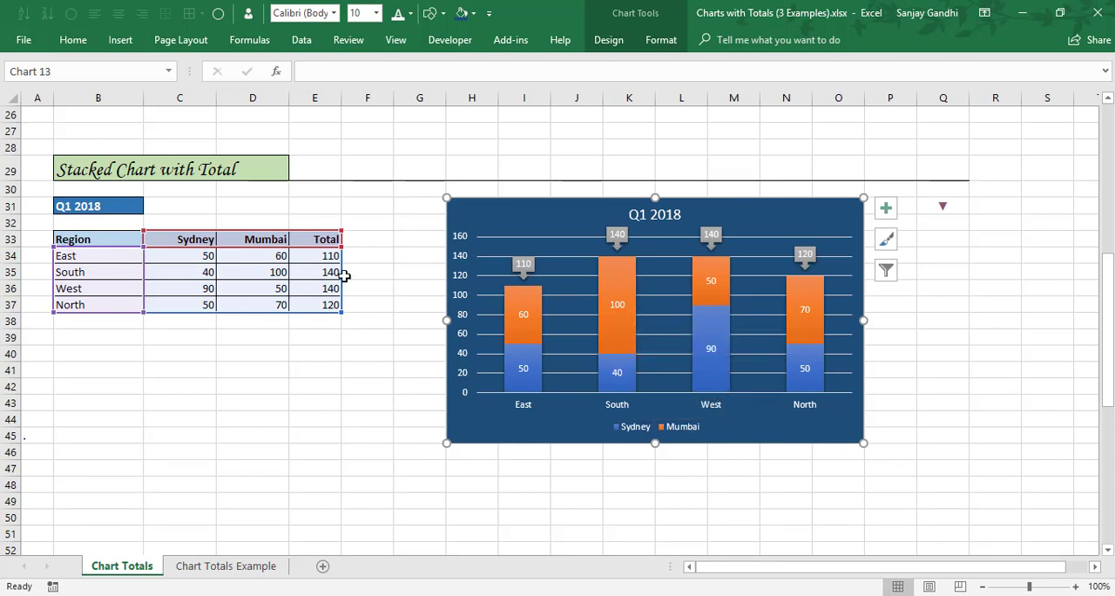
Change Mumbai's South value in cell D35 to 80 to test the stacked chart's total label.
click(258, 273)
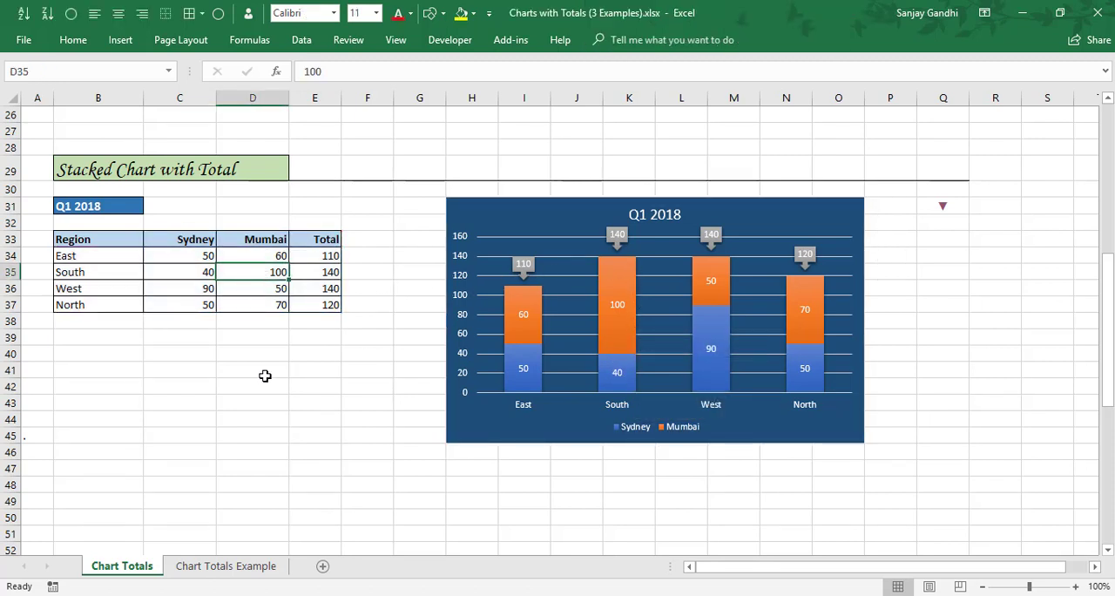
text(80)
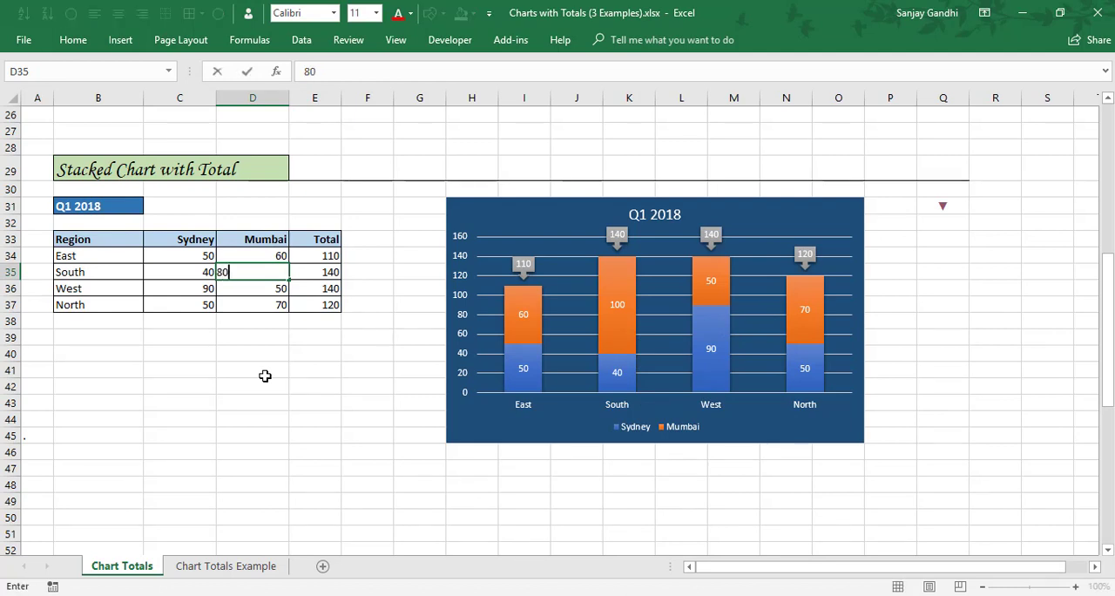
key(Return)
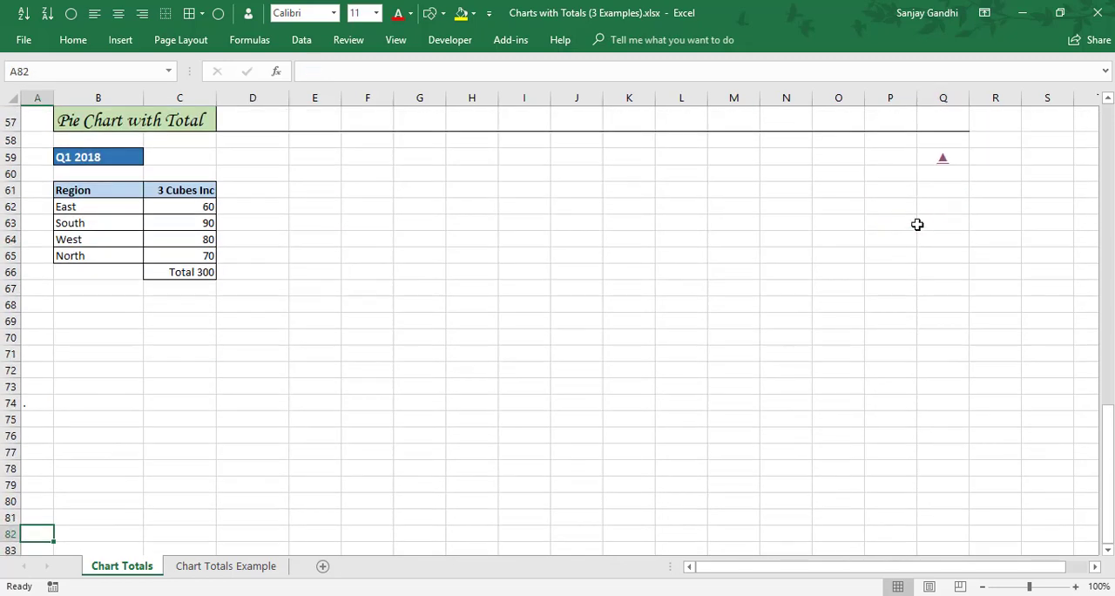
click(101, 224)
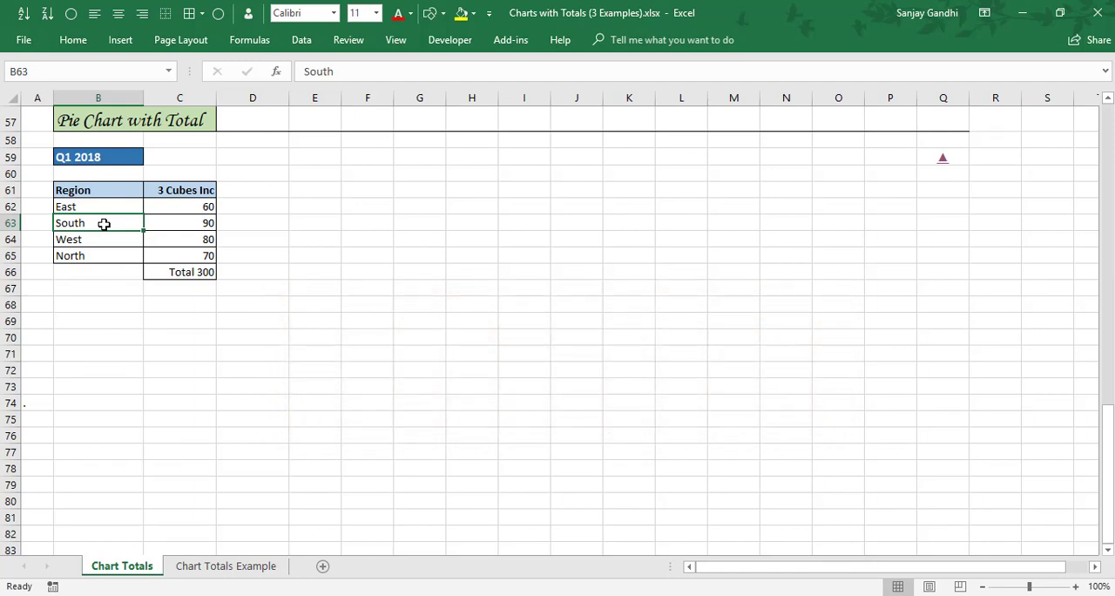
click(124, 42)
click(528, 101)
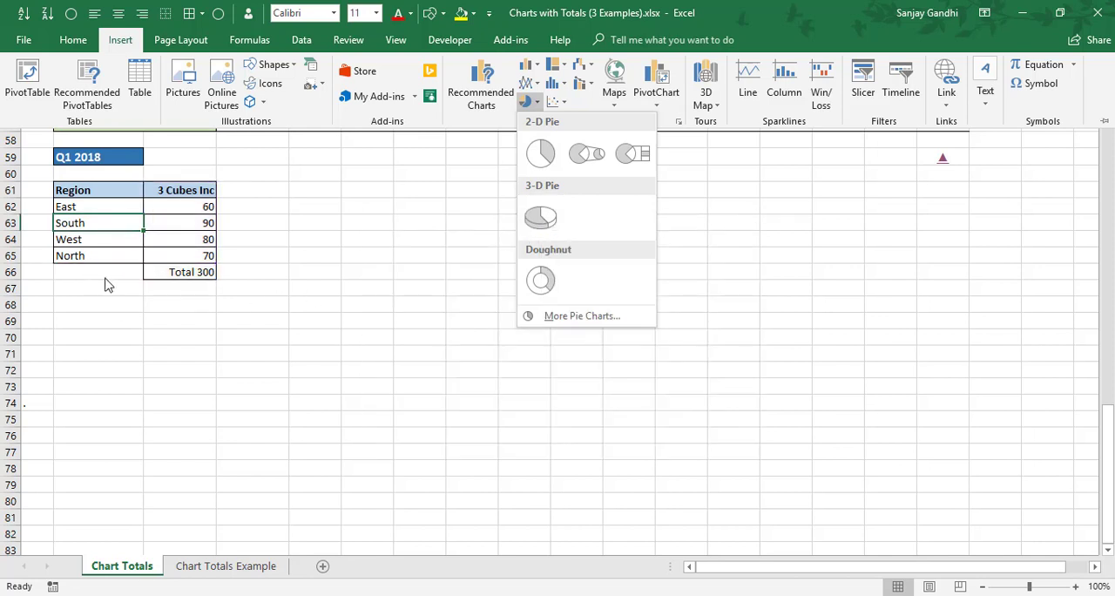
click(97, 195)
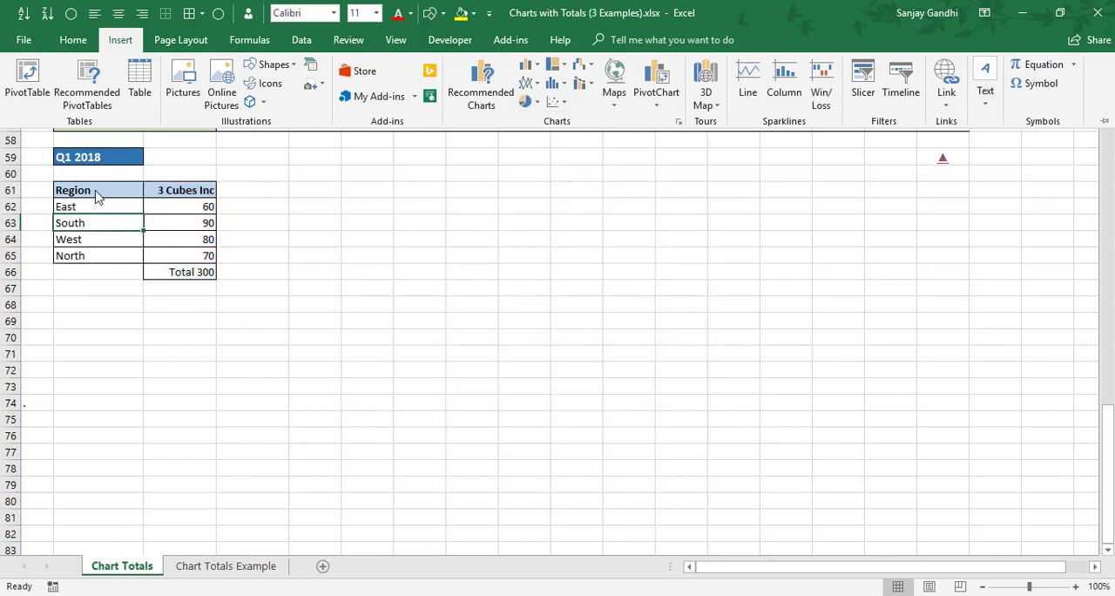
Insert a 3-D pie chart from the Region and 3 Cubes Inc data in B61:C65, leaving out the total cell.
drag(96, 192, 182, 261)
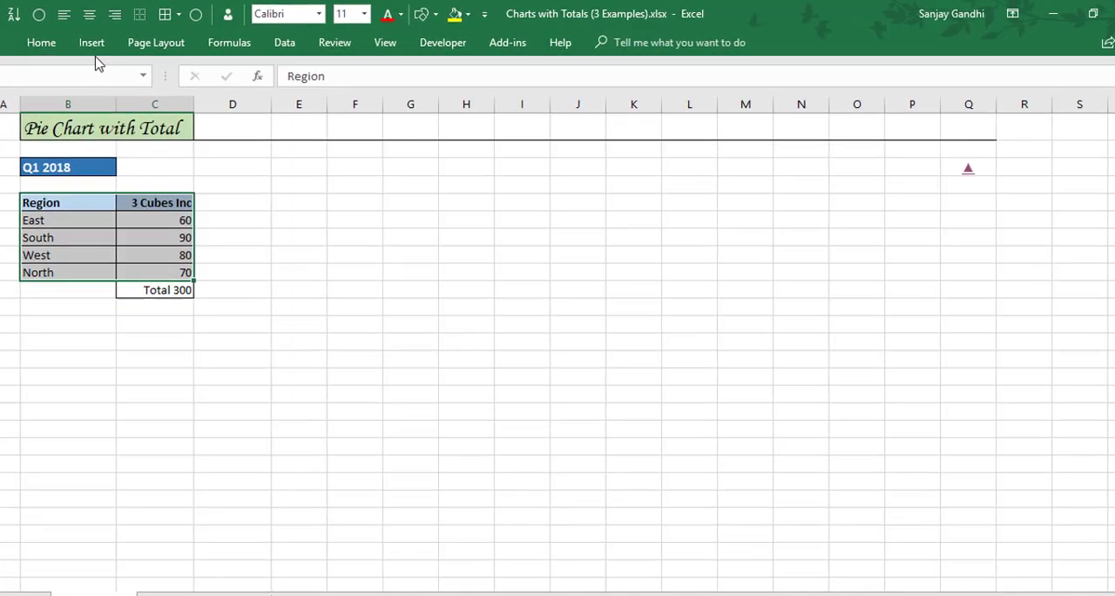
click(121, 40)
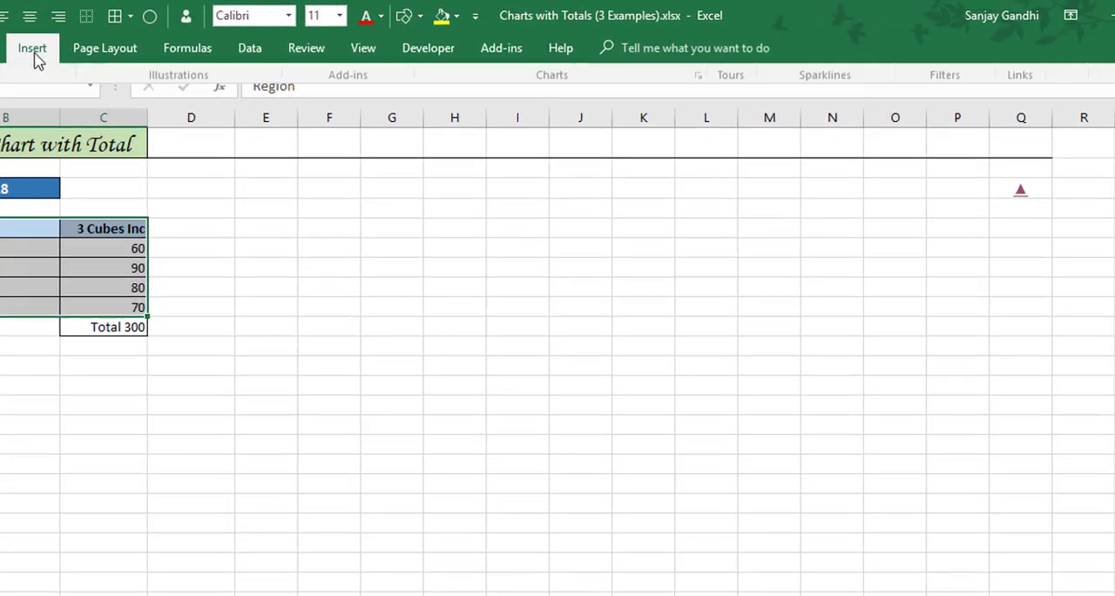
click(522, 122)
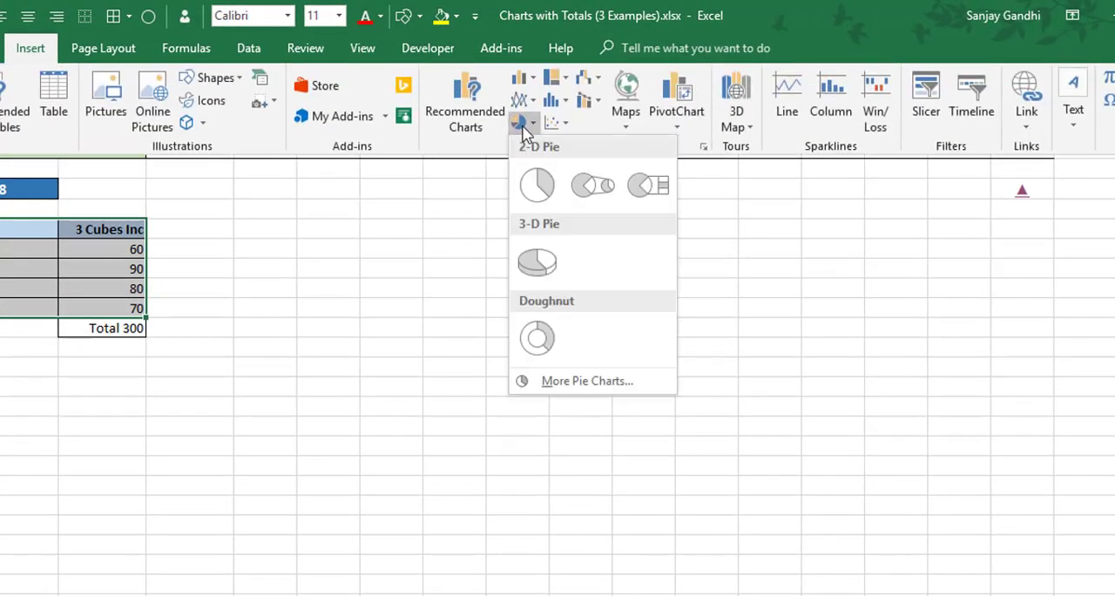
click(542, 260)
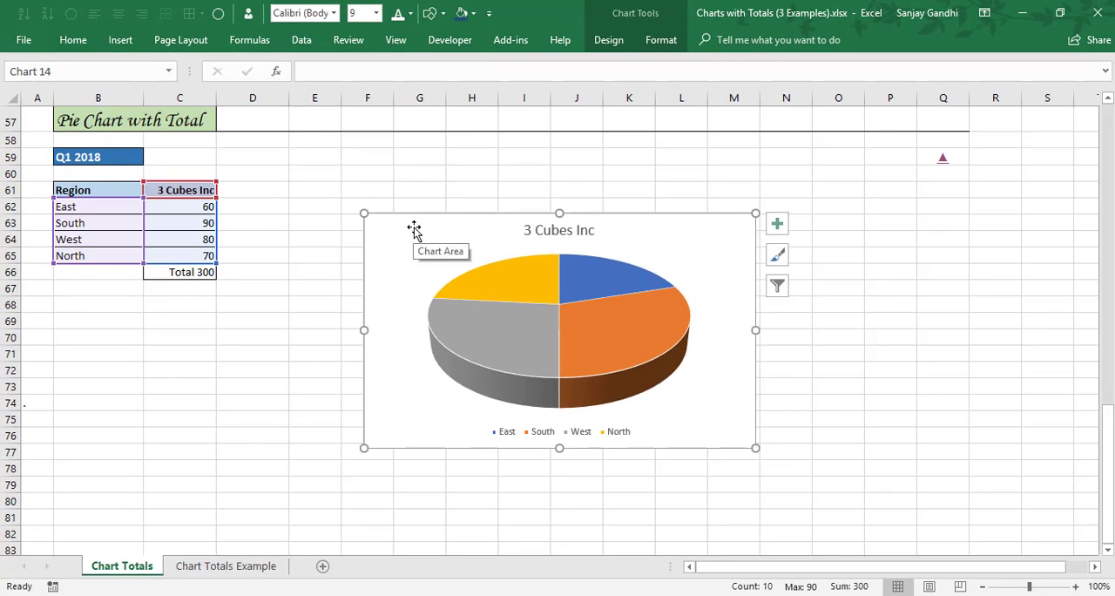
Move the pie chart to columns H–O from row 59 and enlarge it to about 8.5 cm high by 13.6 cm wide.
drag(413, 228, 505, 167)
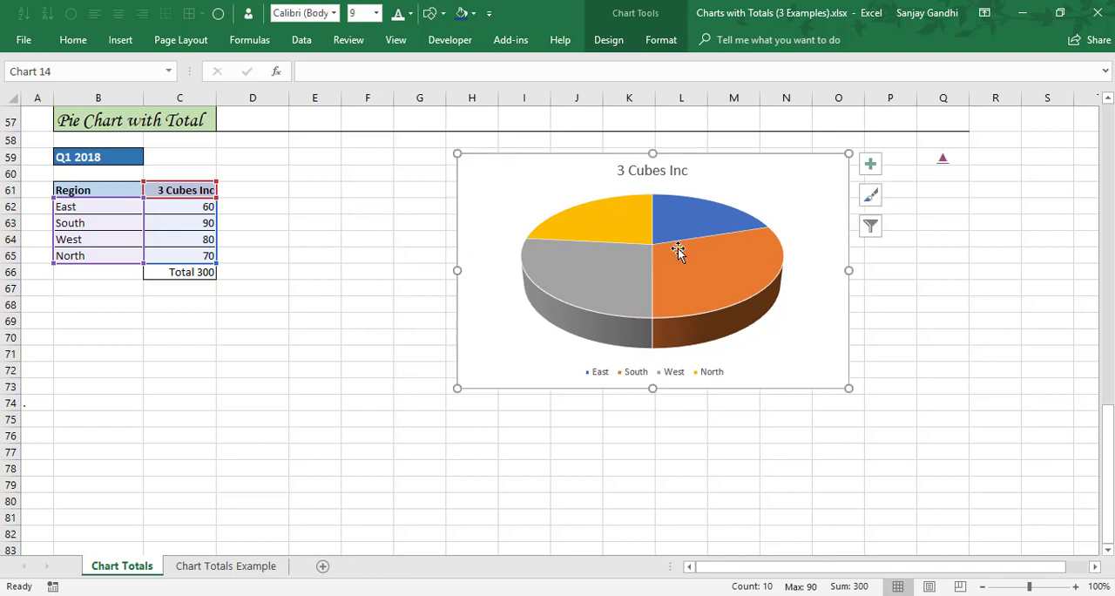
drag(850, 270, 863, 270)
drag(659, 153, 661, 149)
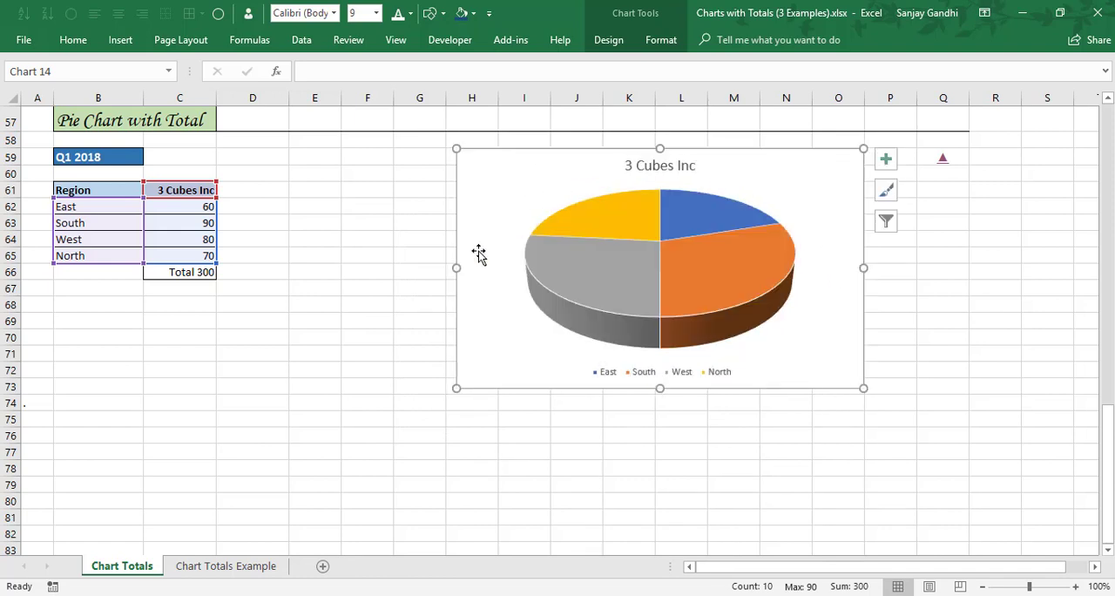
drag(460, 265, 446, 267)
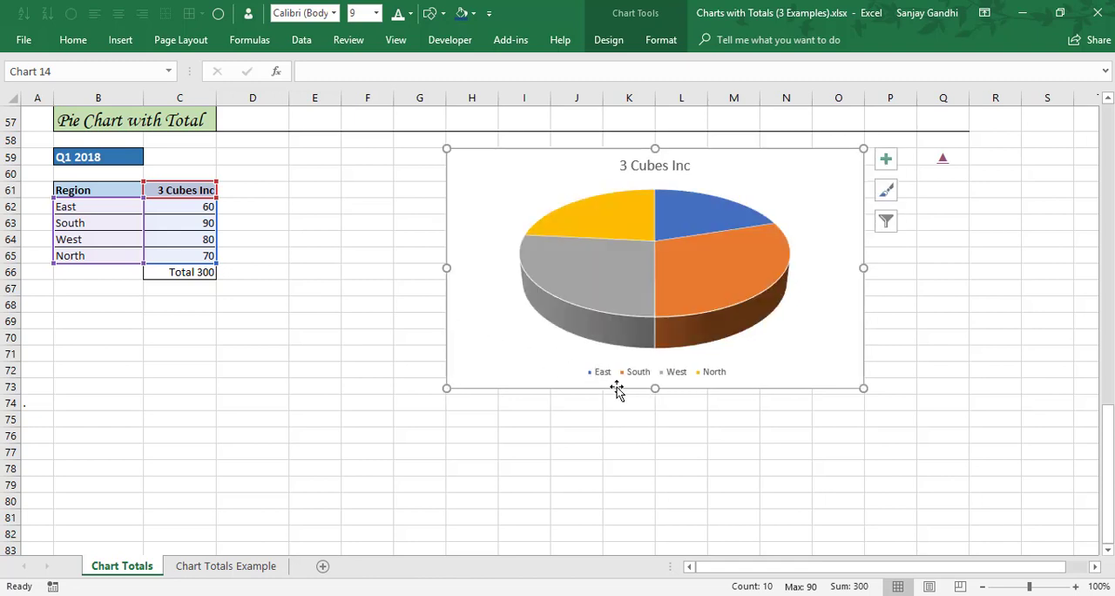
drag(653, 391, 653, 409)
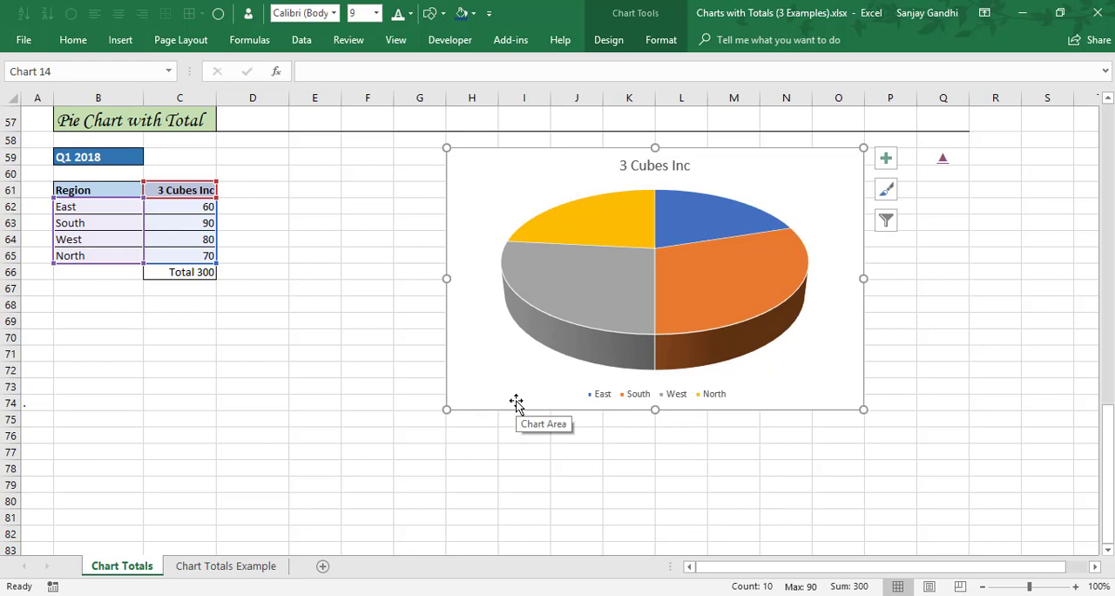
Add data labels showing category name, value and percentage to the pie chart, positioned at Outside End.
click(886, 160)
click(1010, 196)
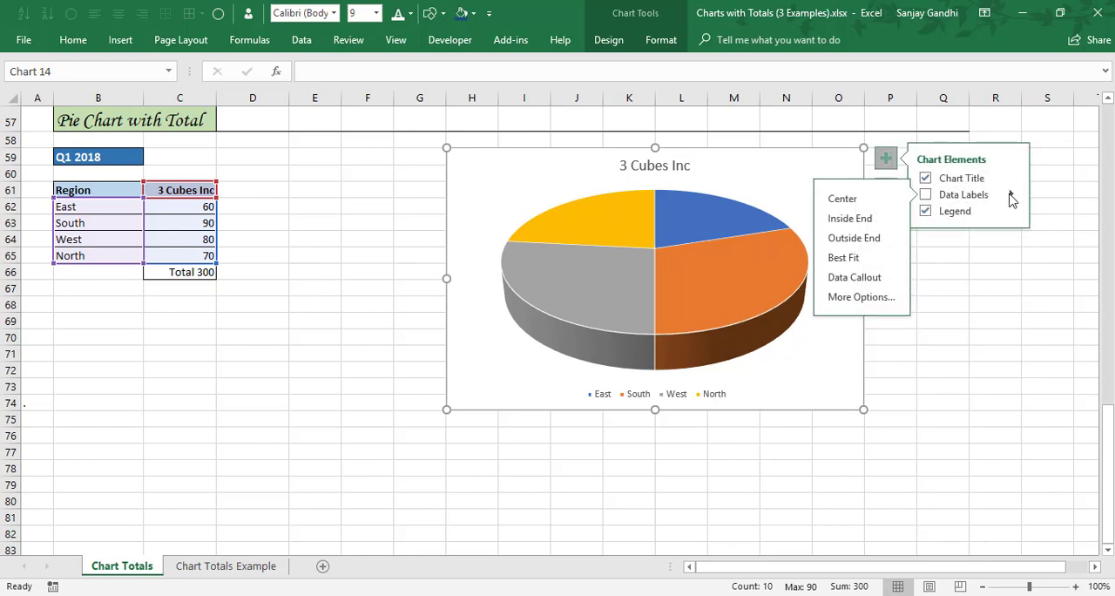
click(858, 298)
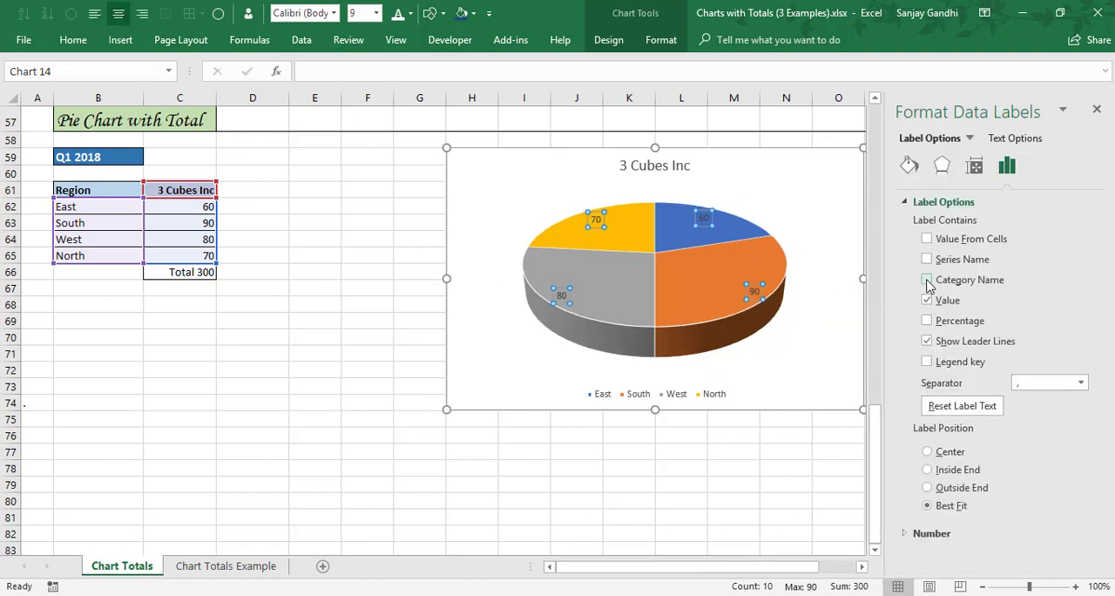
click(926, 279)
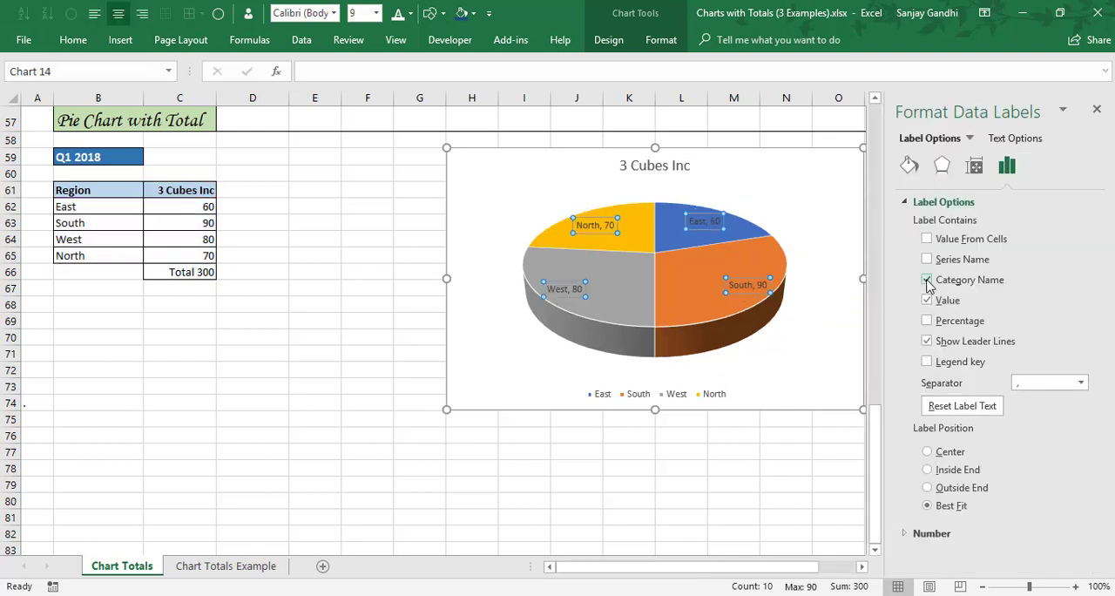
click(927, 320)
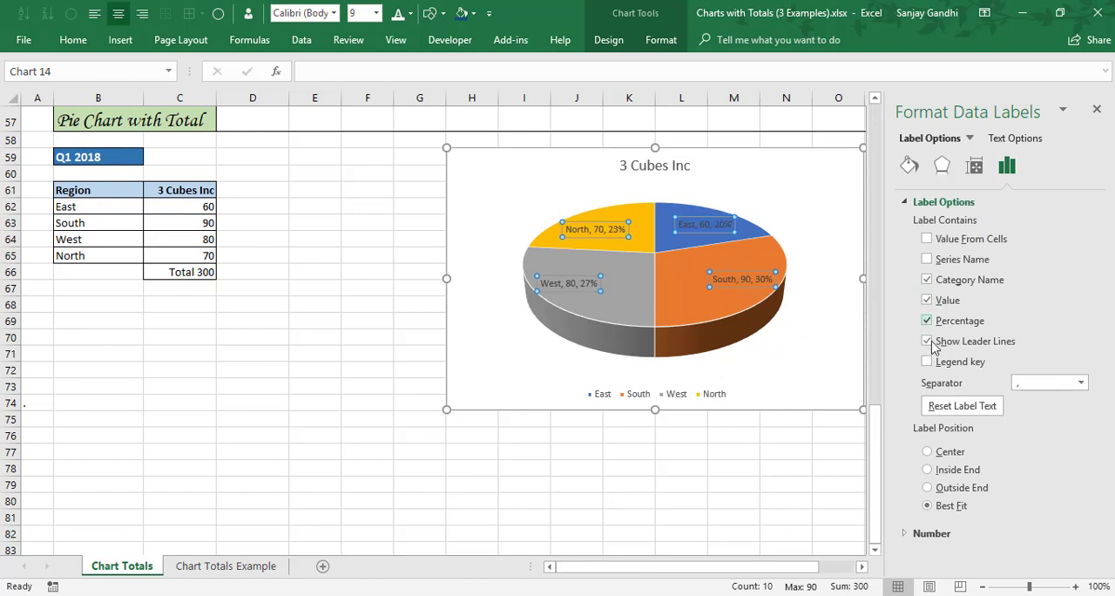
click(928, 489)
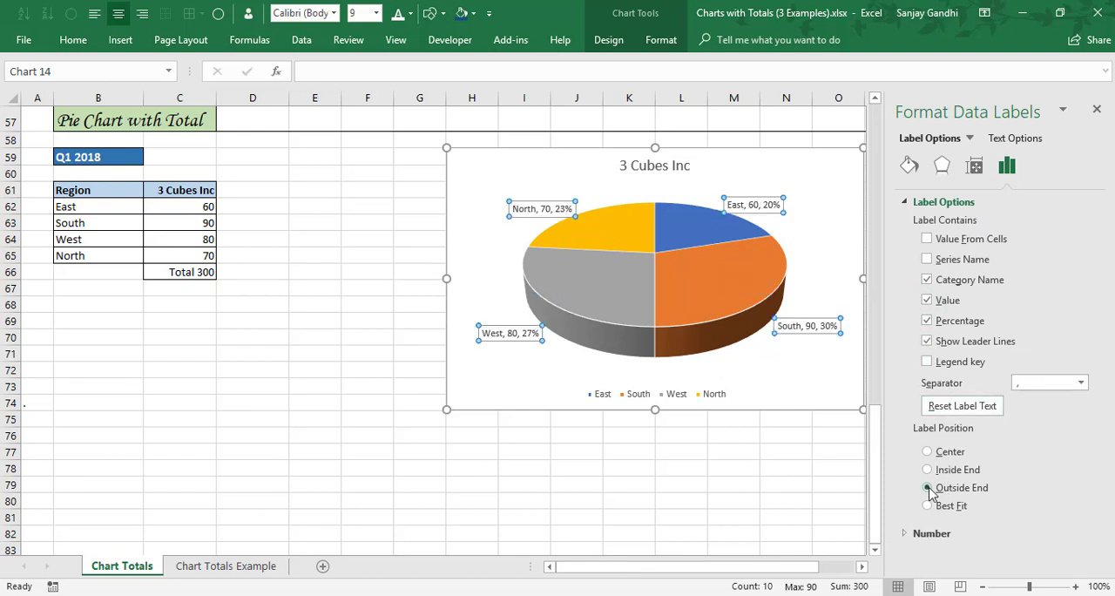
Delete the pie chart's legend and close the formatting pane.
click(723, 396)
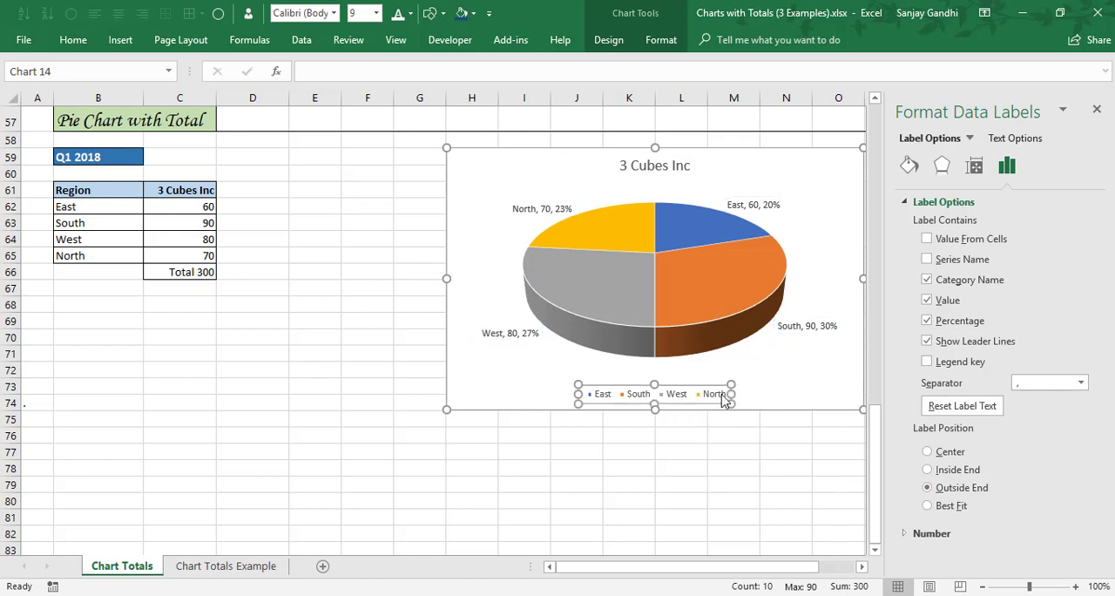
key(Delete)
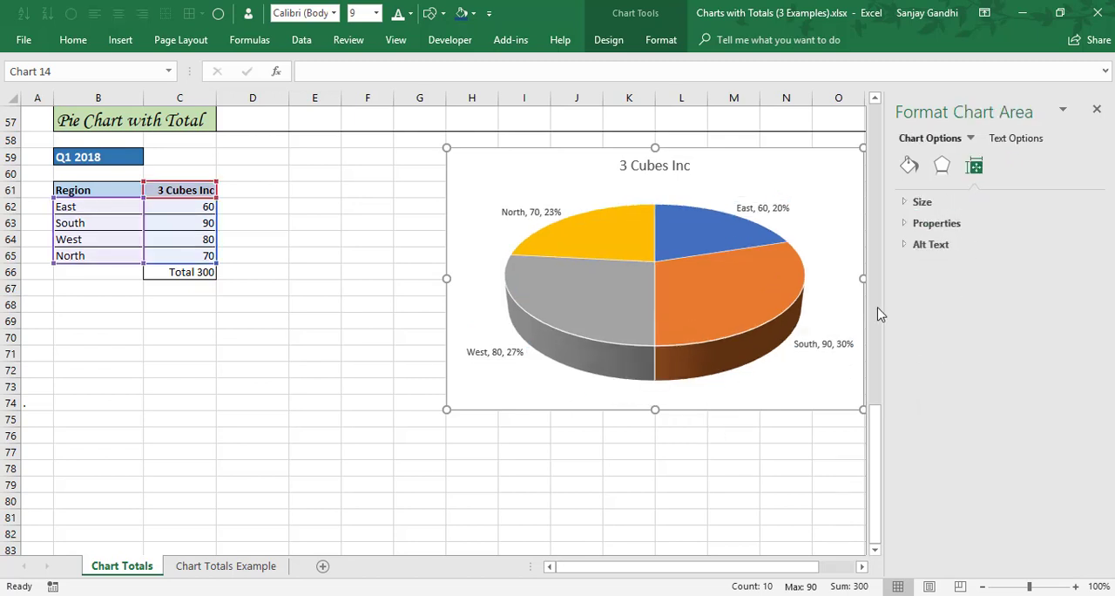
click(1096, 109)
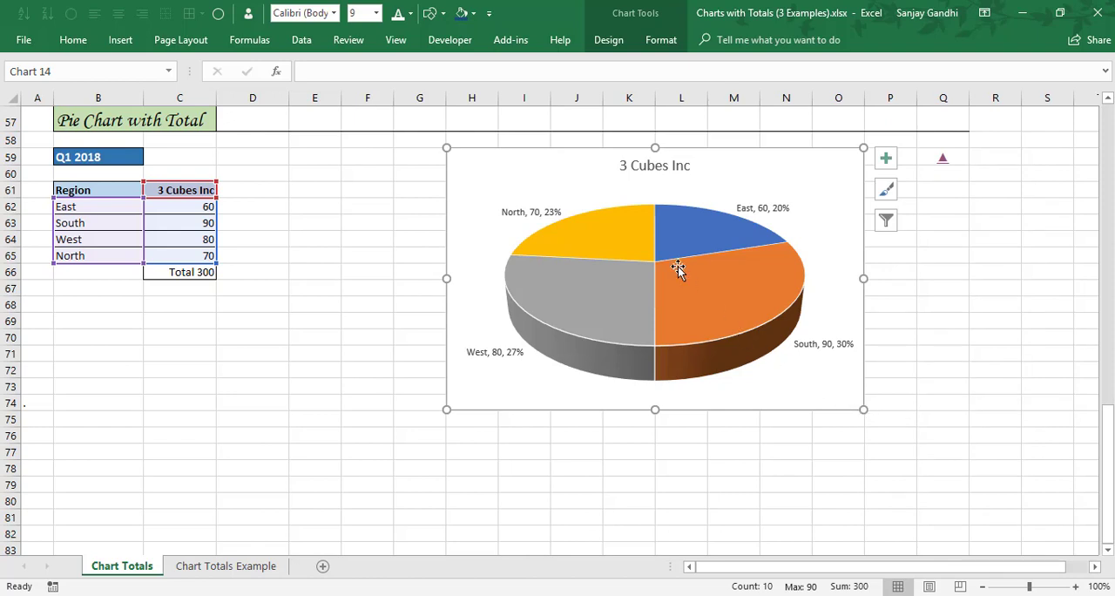
Draw a small diagonal-corners rectangle in the chart's lower-right corner and link its text to the total in cell C66.
click(444, 14)
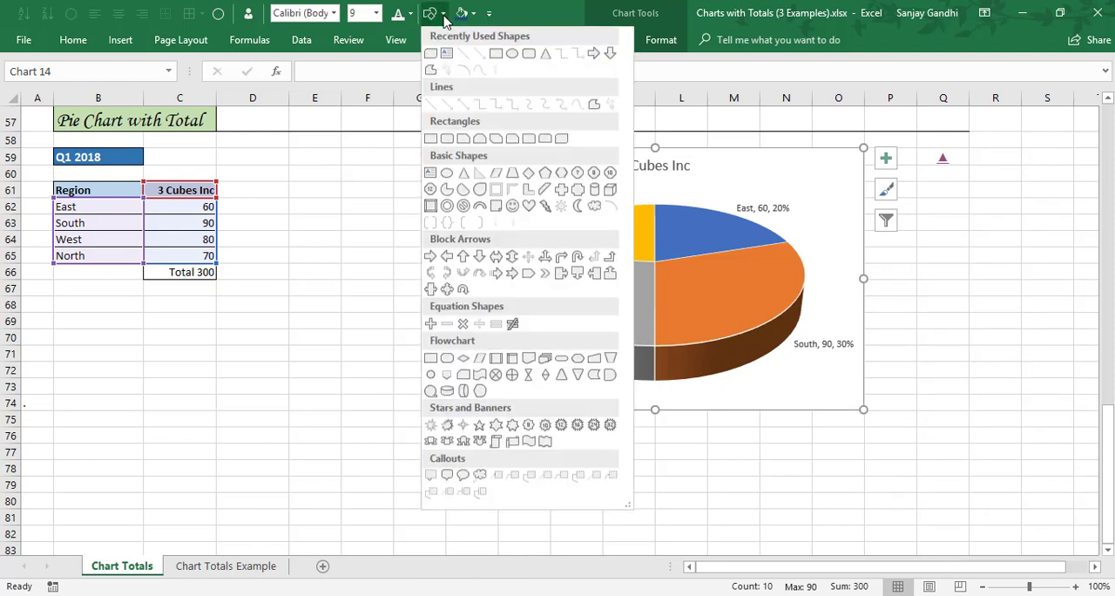
click(430, 54)
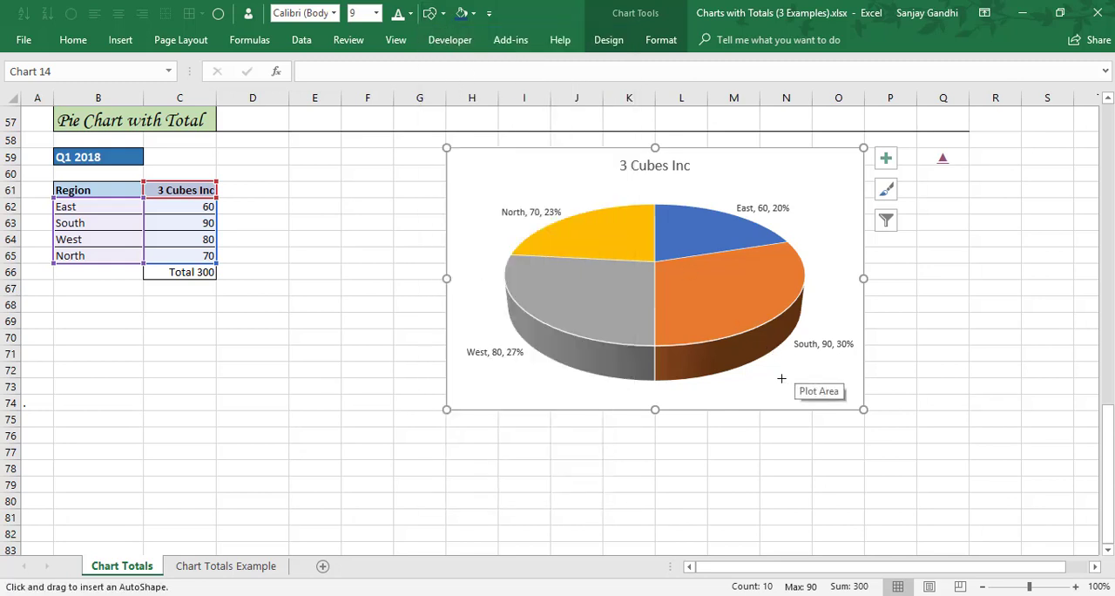
drag(781, 379, 855, 402)
click(304, 69)
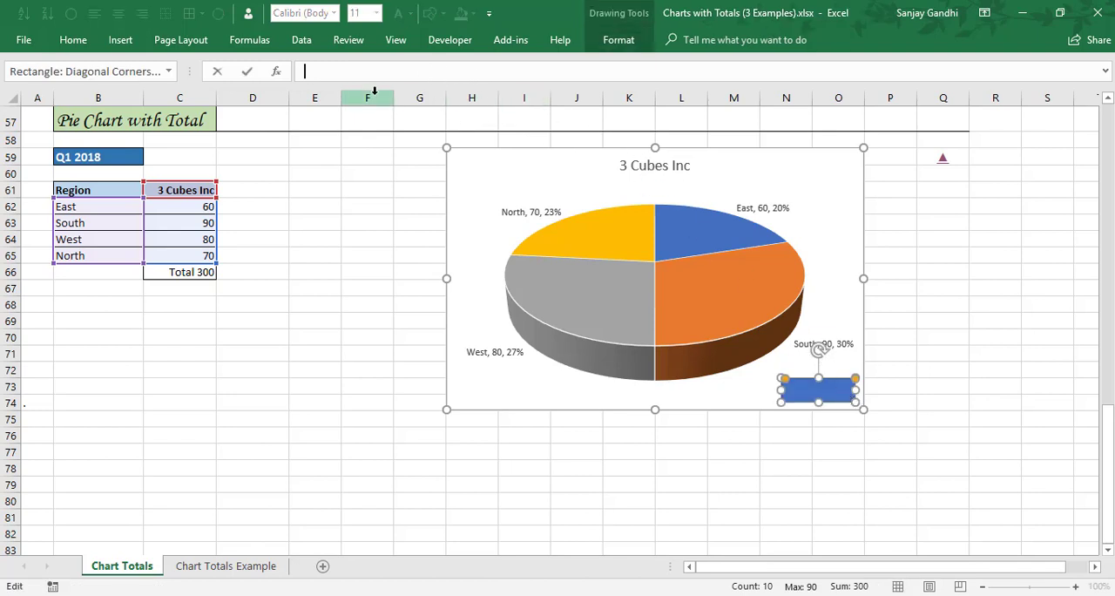
click(180, 273)
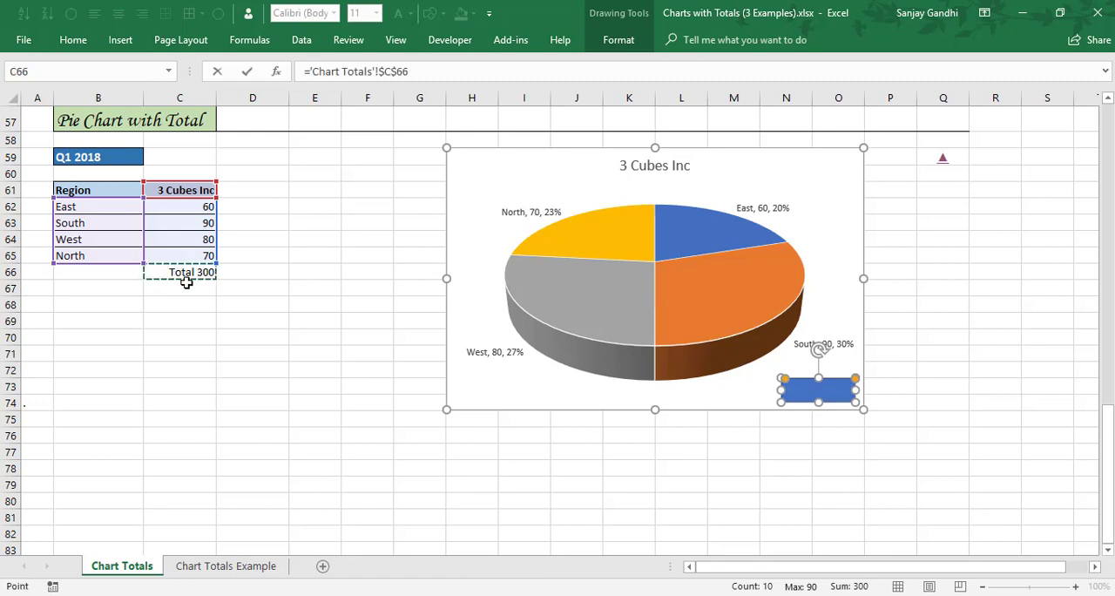
key(Return)
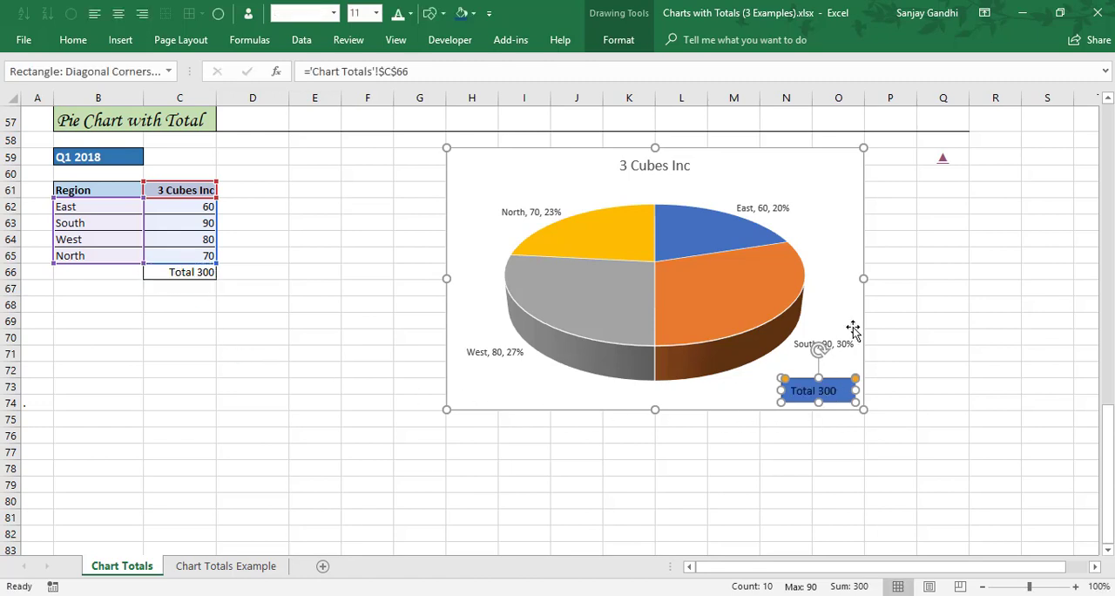
Fill the pie chart's background with dark blue and set the chart's font color to white.
click(848, 180)
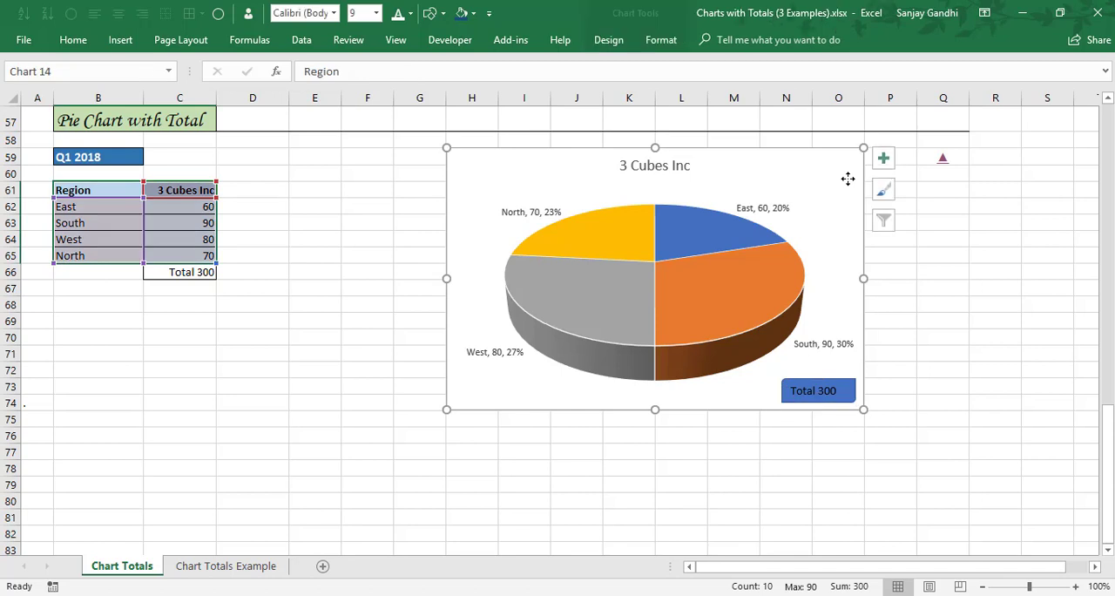
click(654, 44)
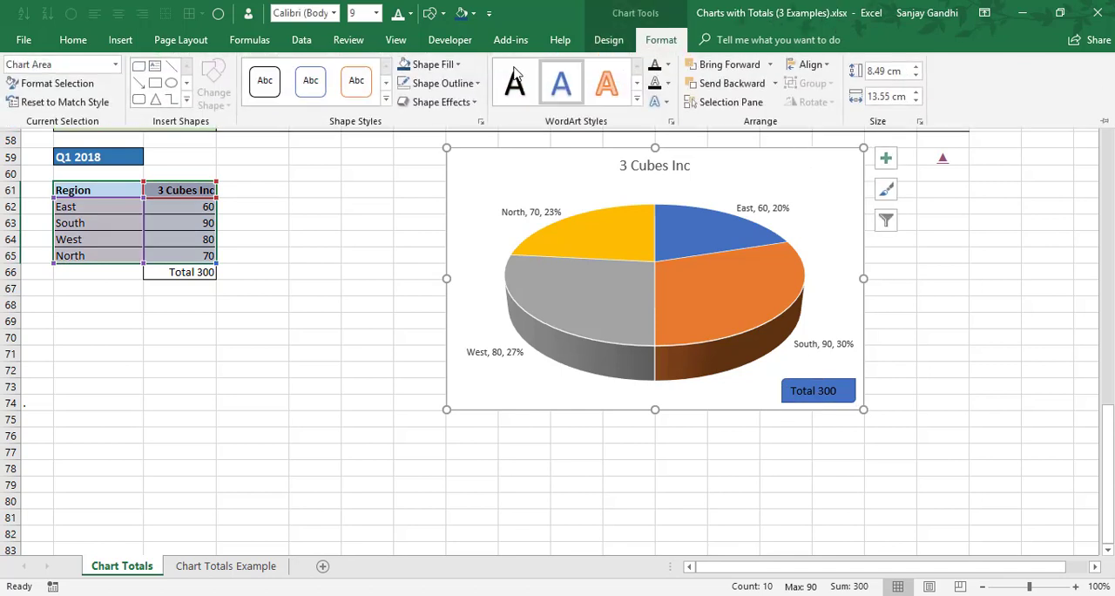
click(405, 68)
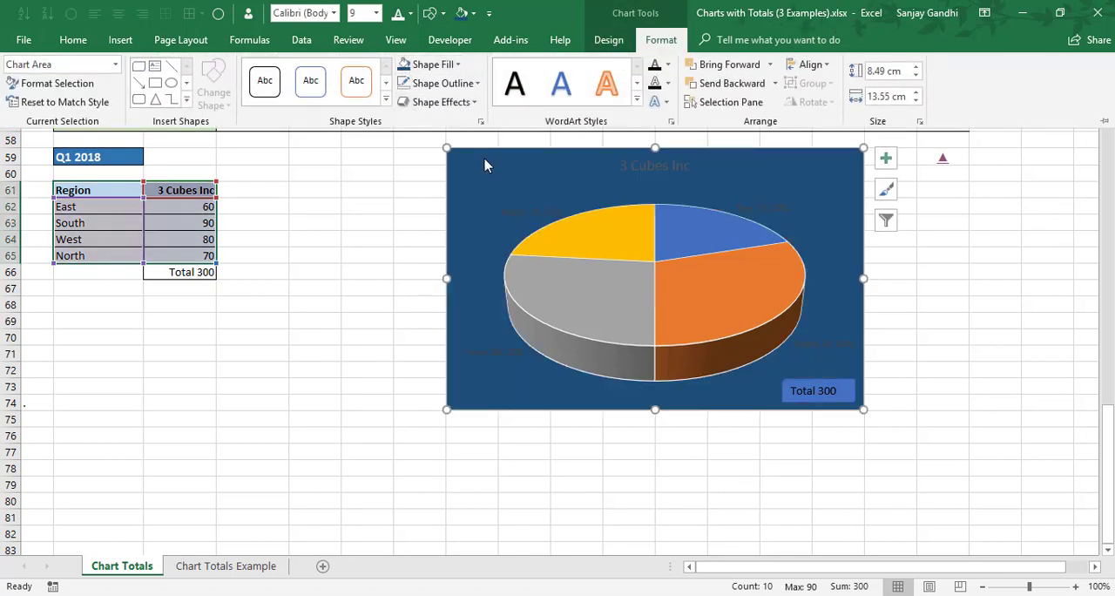
click(484, 161)
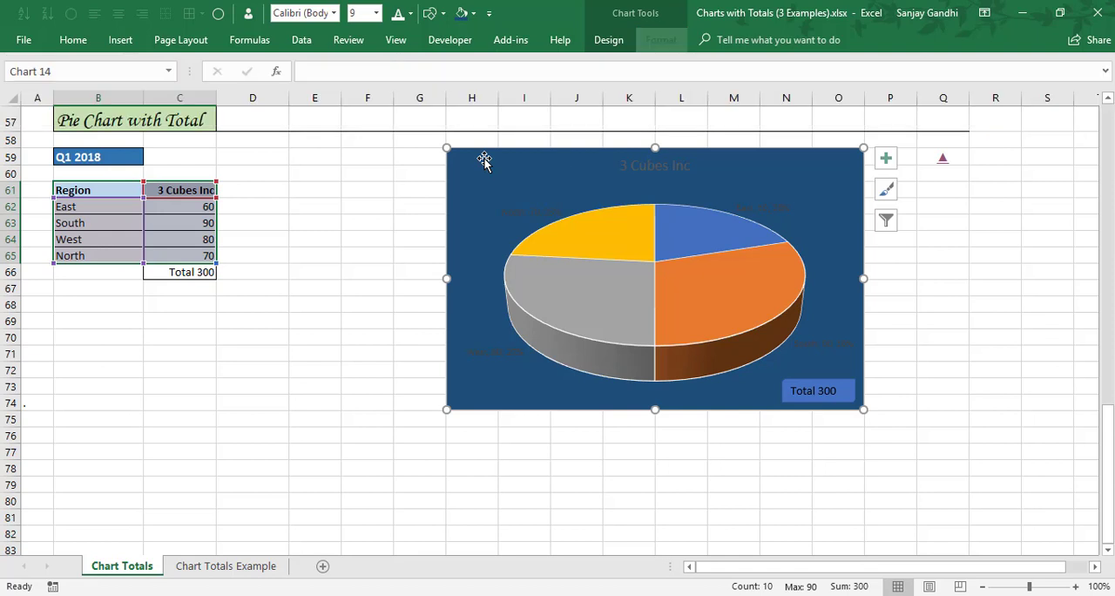
click(399, 16)
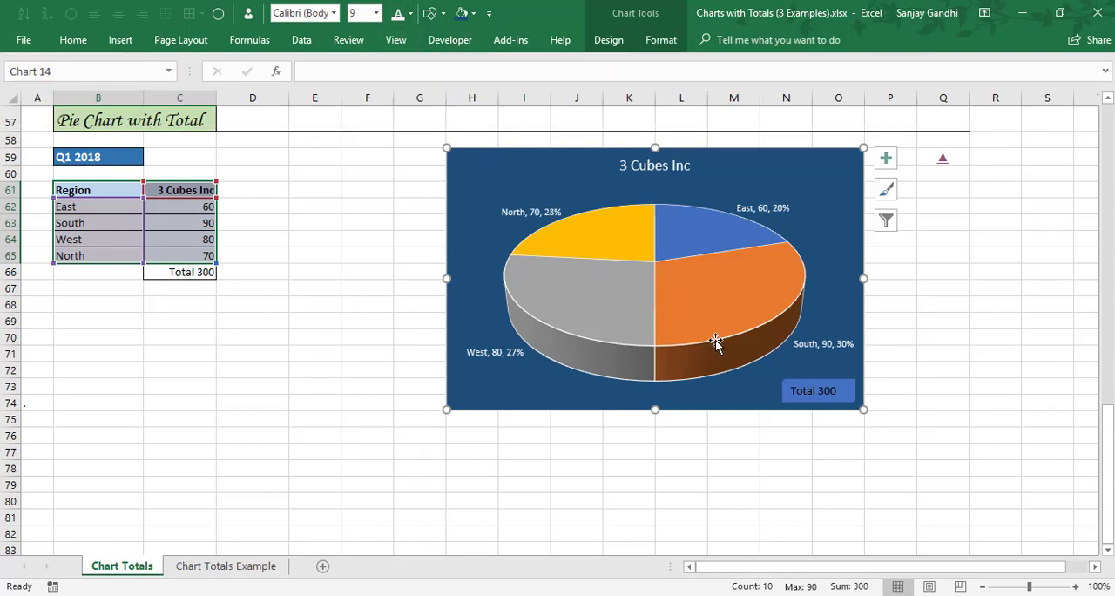
Apply a white outline to all data labels of the pie chart and deselect the chart.
click(496, 352)
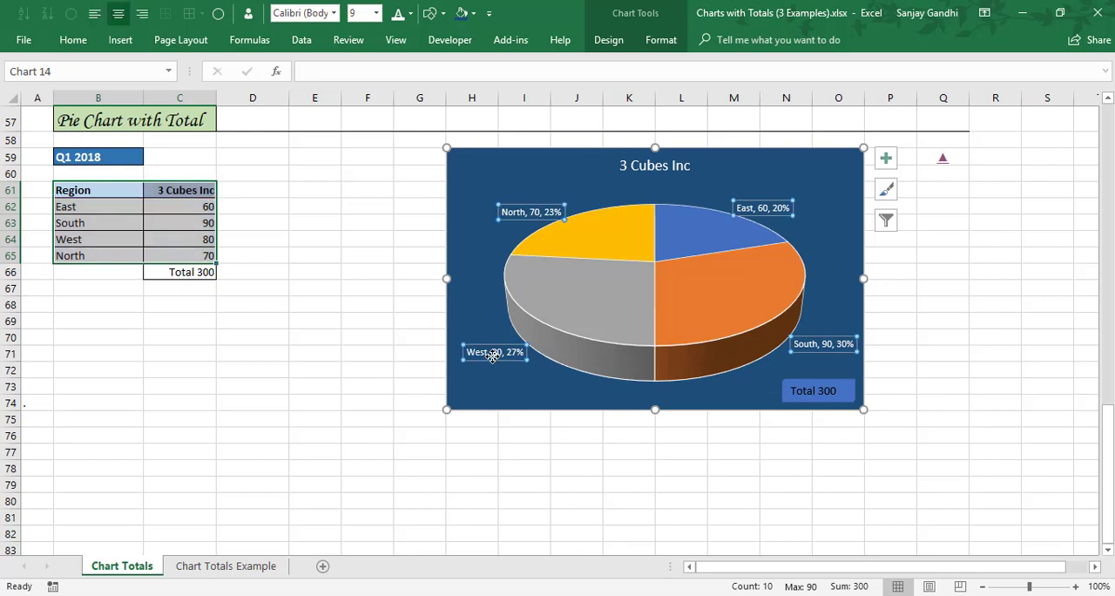
click(661, 40)
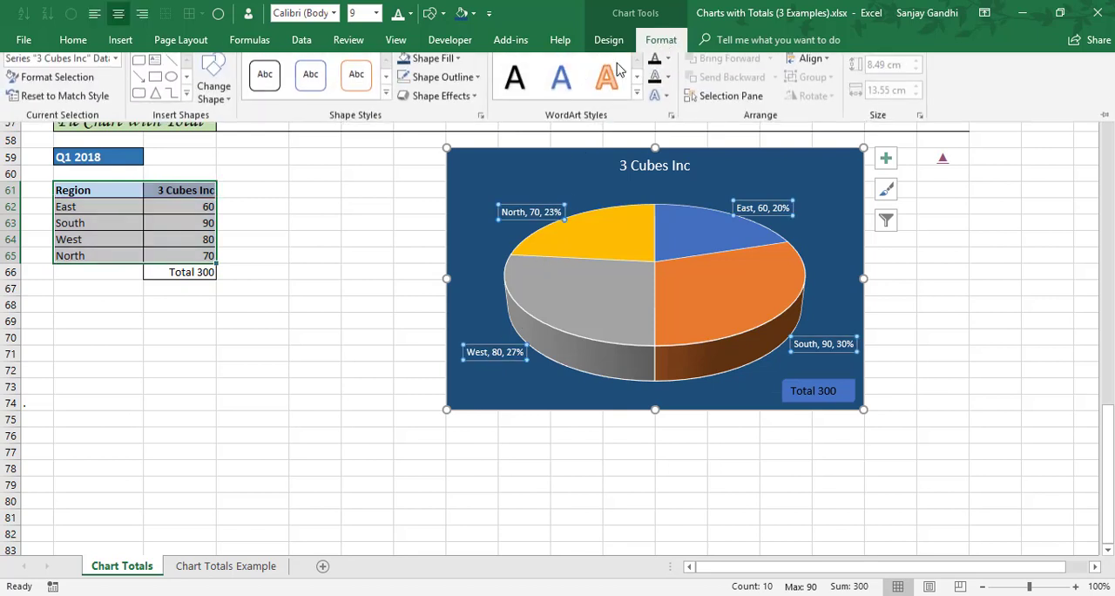
click(435, 84)
click(404, 140)
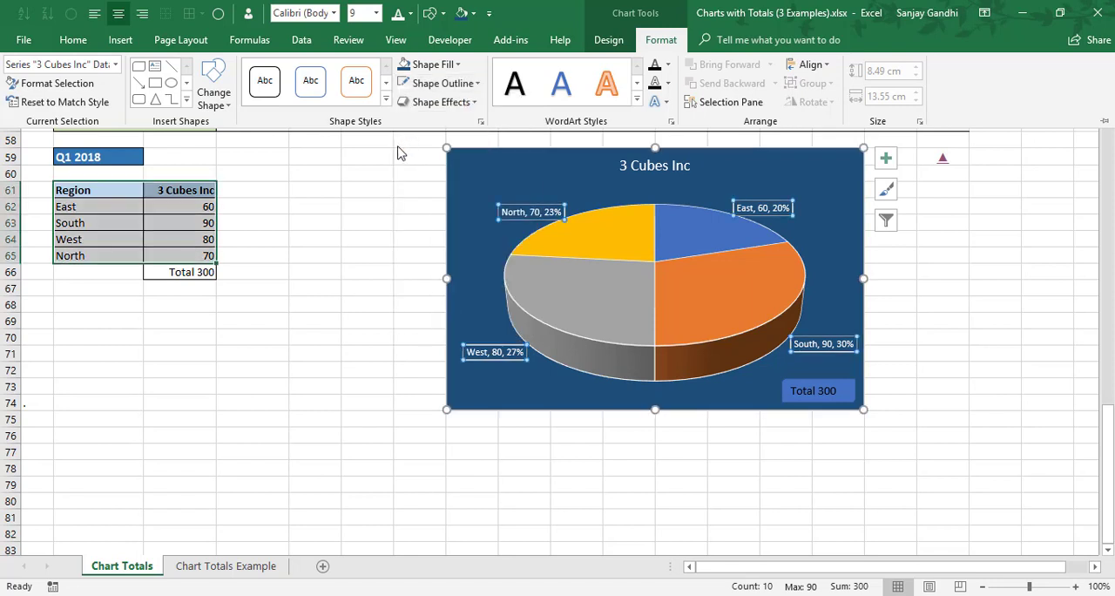
key(ctrl+F1)
click(149, 222)
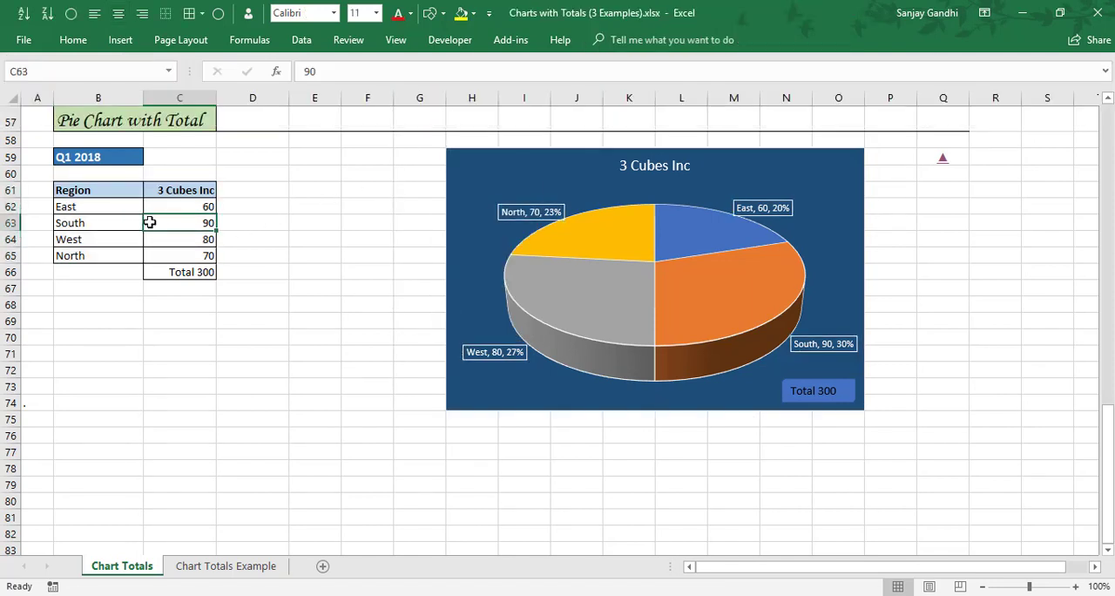
Remove the outline from all slices of the 3 Cubes Inc pie series.
click(549, 299)
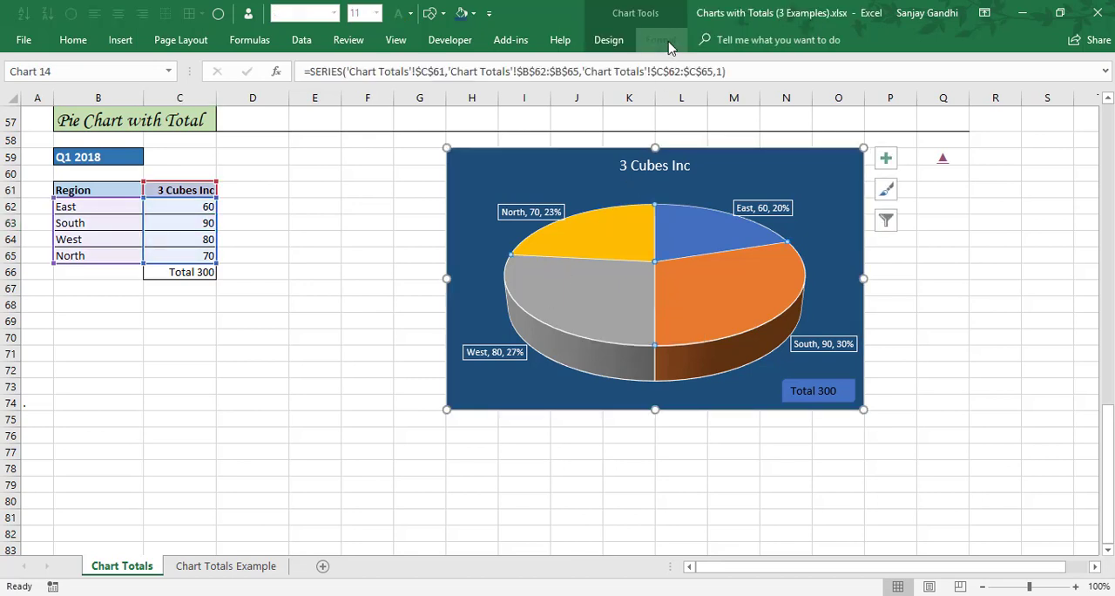
click(666, 43)
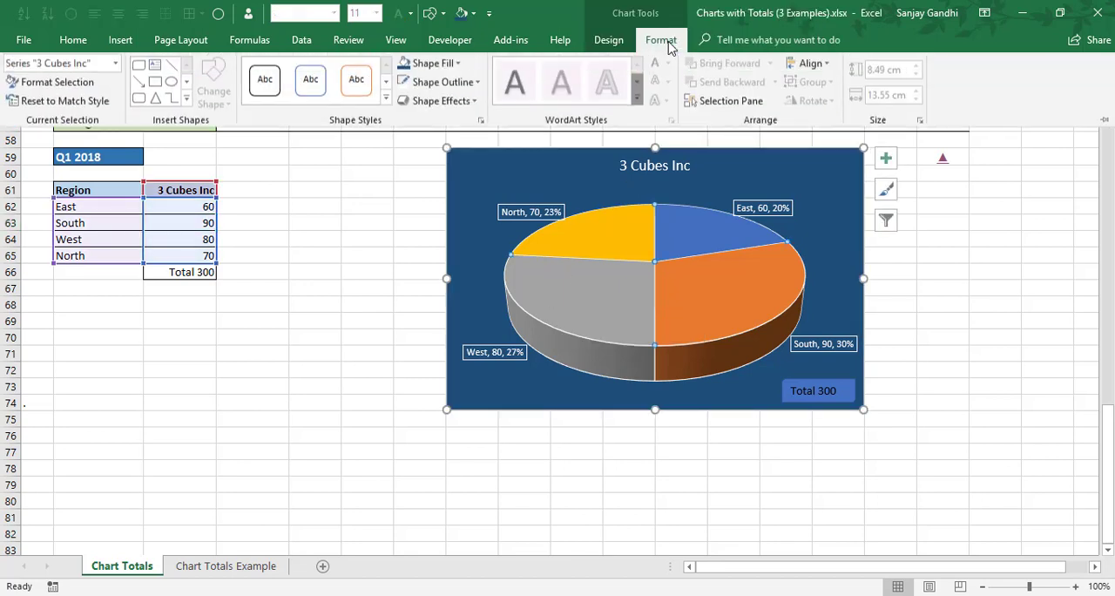
click(457, 87)
click(419, 249)
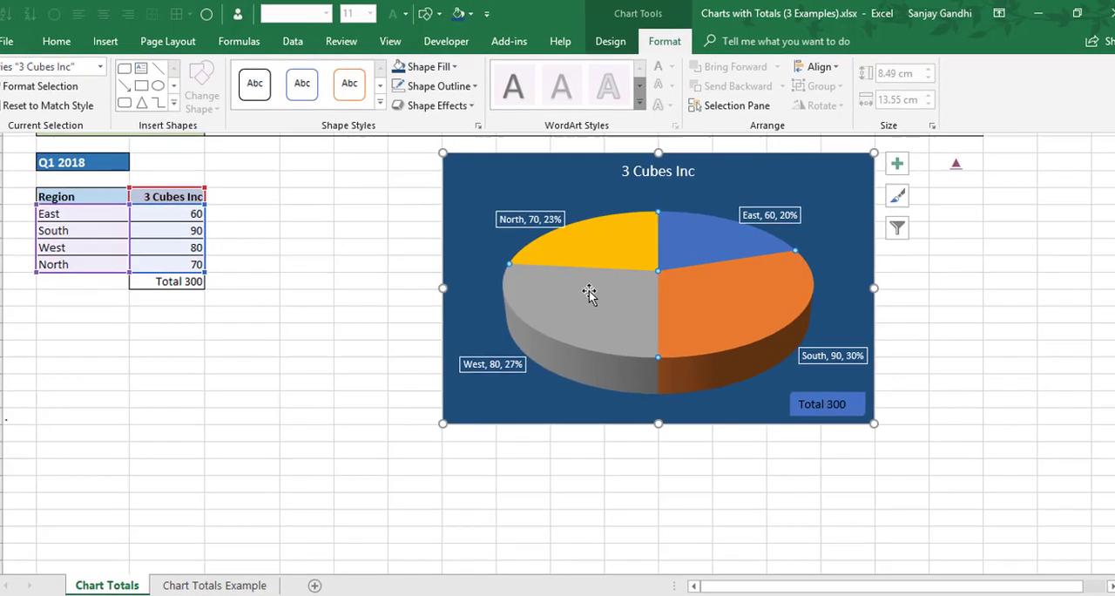
Set the pie explosion of the 3 Cubes Inc series to 5% and close the series formatting.
click(588, 283)
right_click(588, 283)
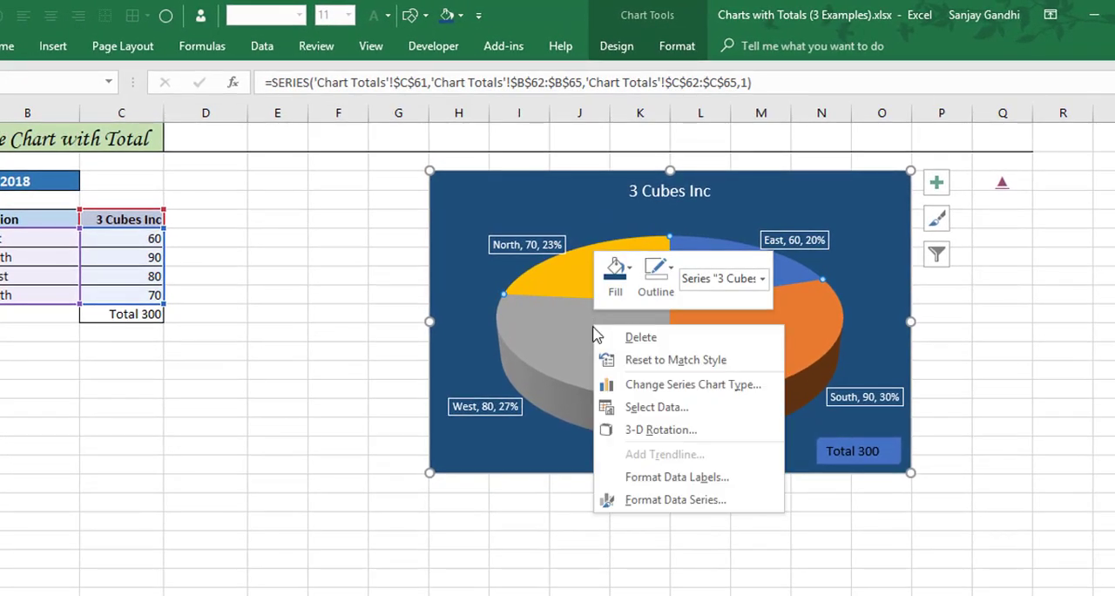
click(675, 500)
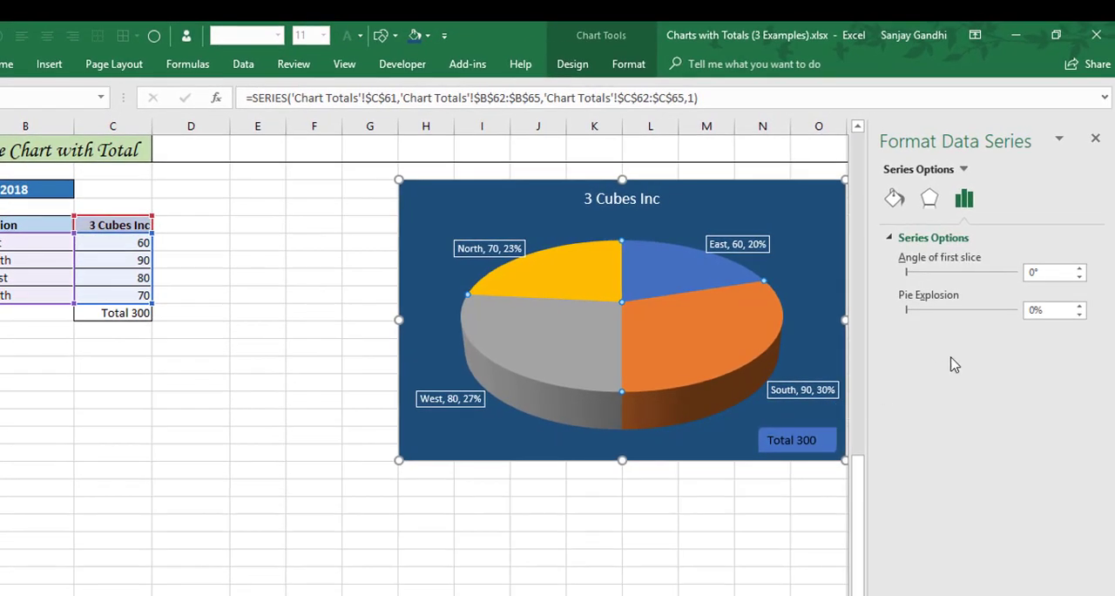
double_click(1063, 308)
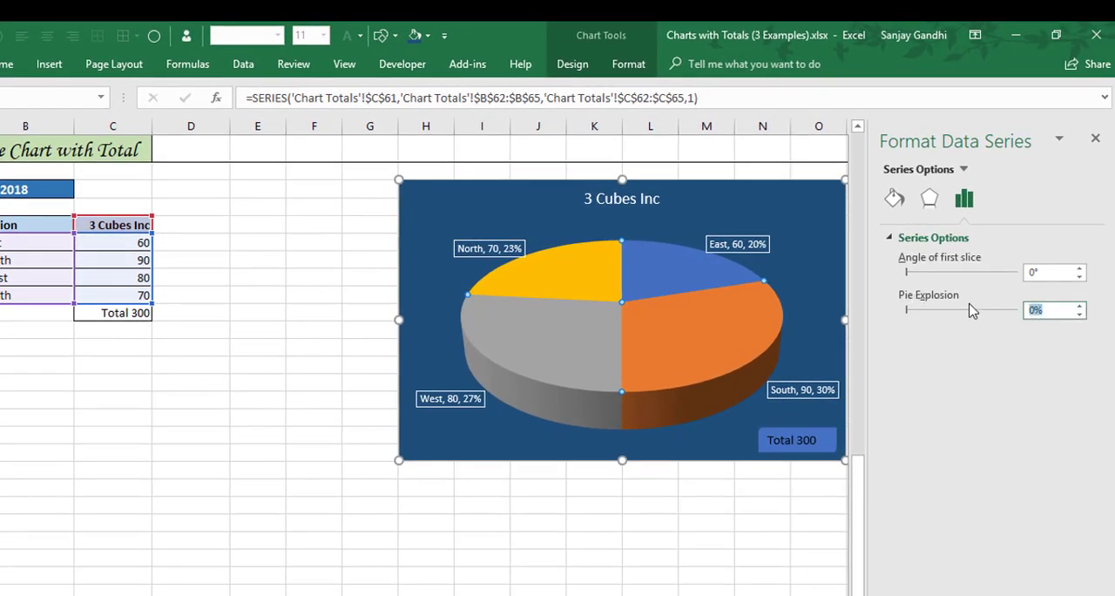
key(Return)
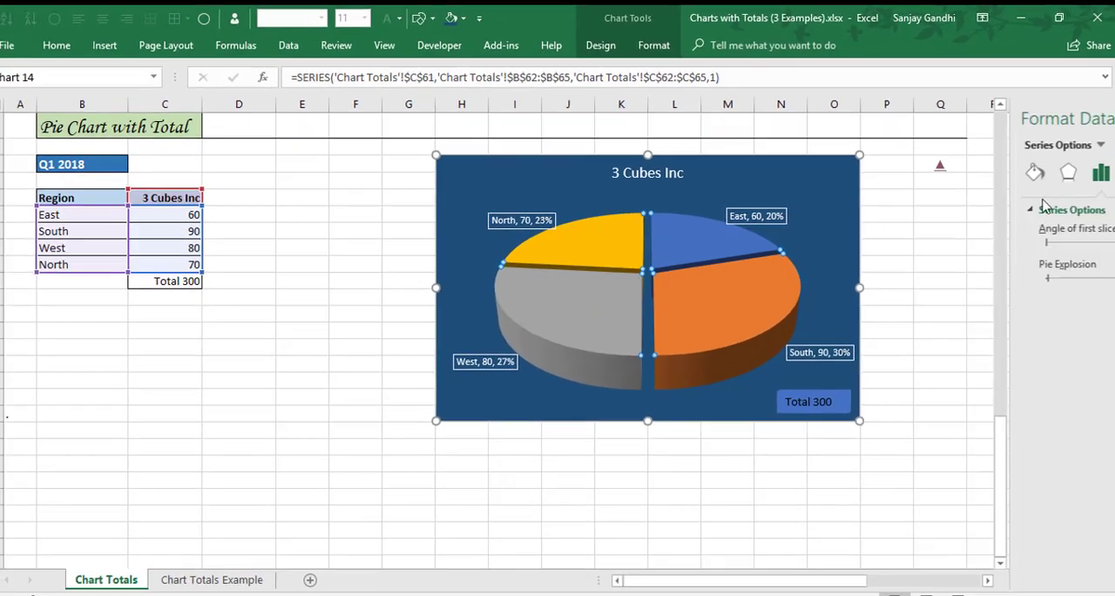
click(1108, 118)
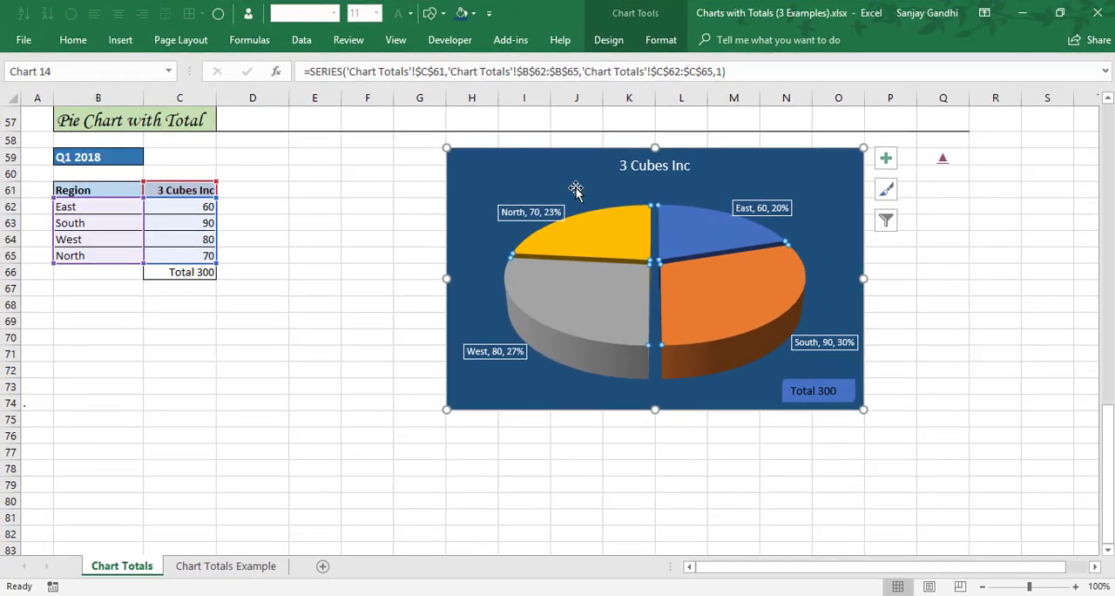
click(502, 162)
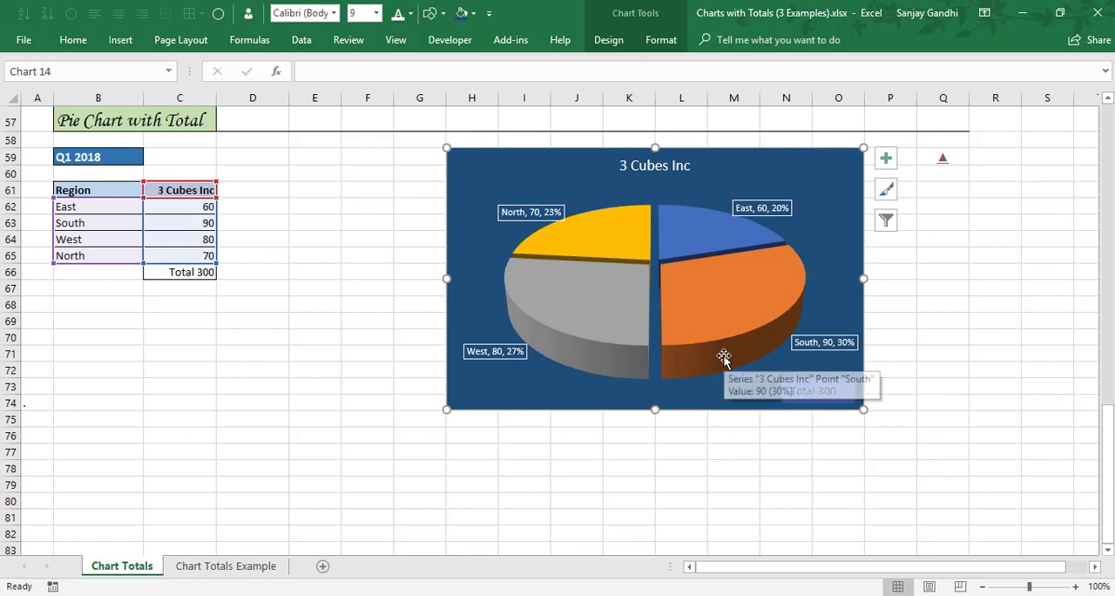
key(ctrl+v)
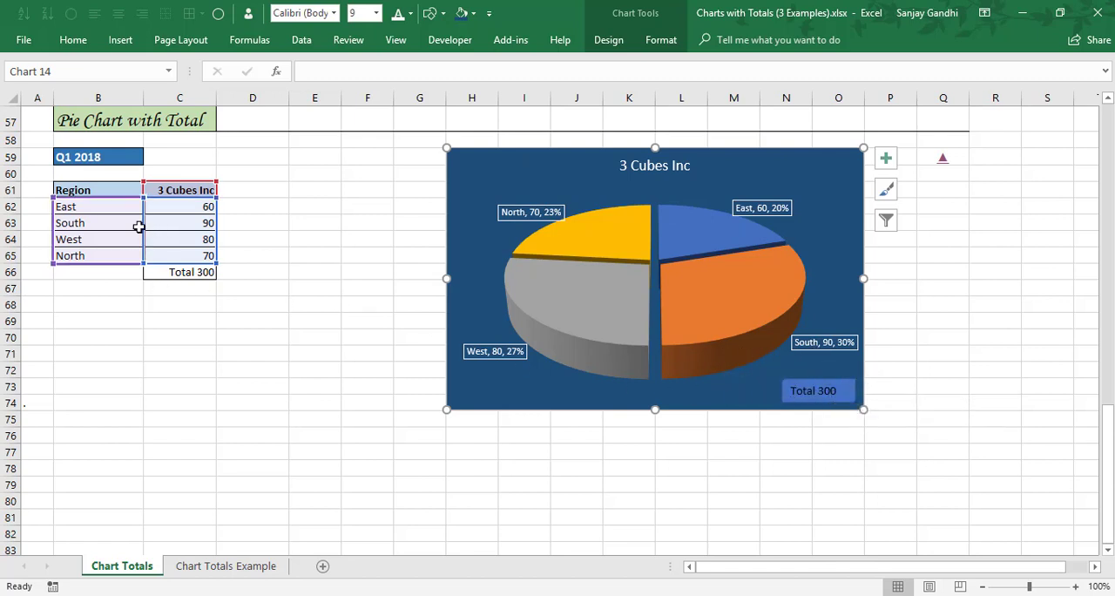
Change the South value in C63 to 100 and the North value in C65 to 60 to test the linked total.
click(168, 219)
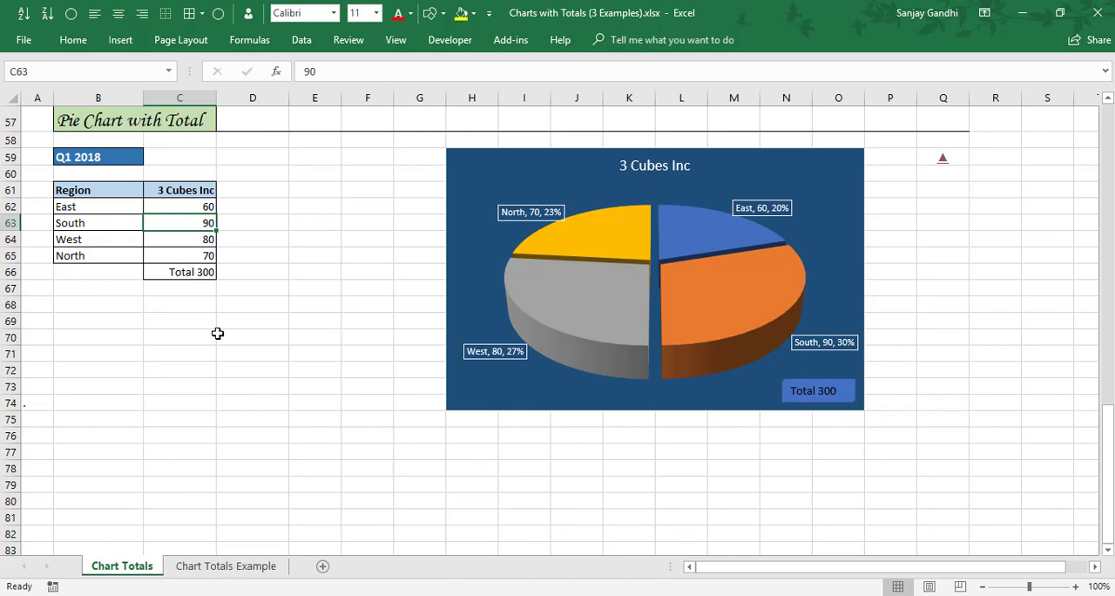
text(100)
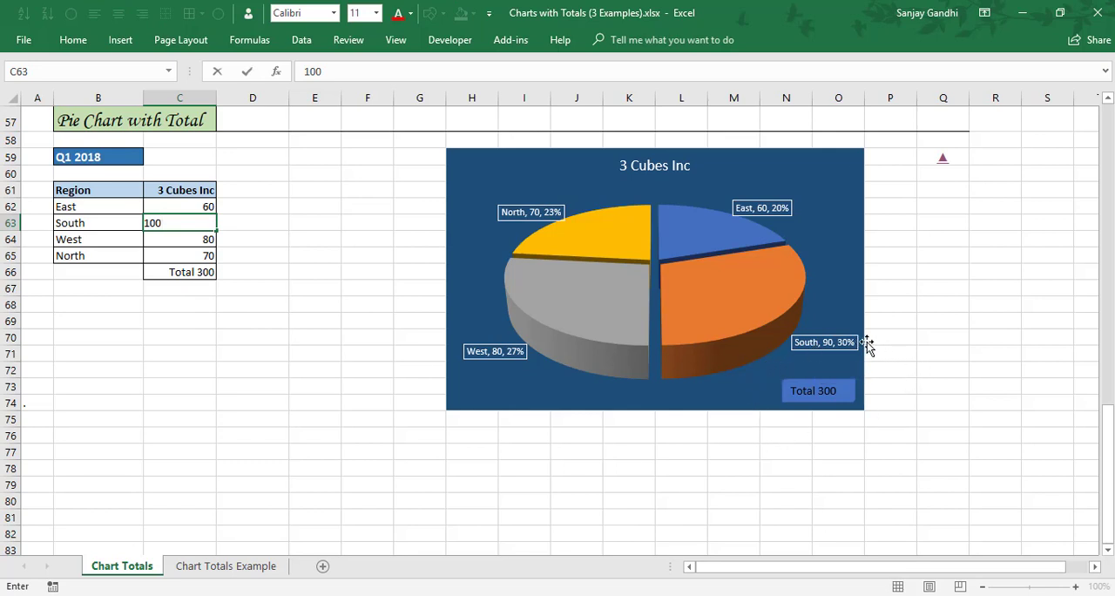
key(Return)
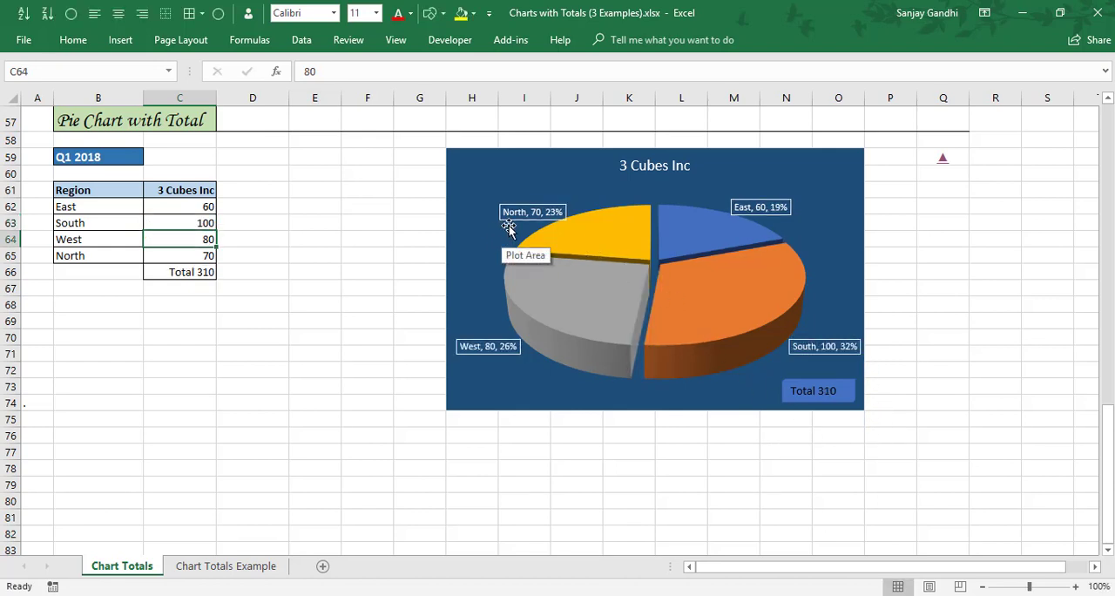
click(175, 254)
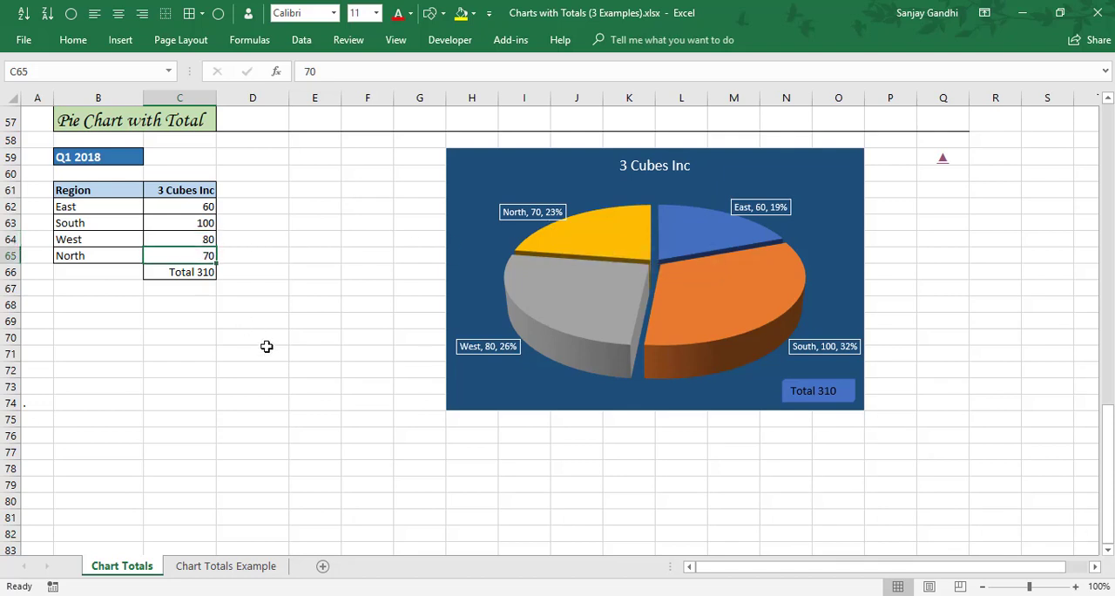
text(6)
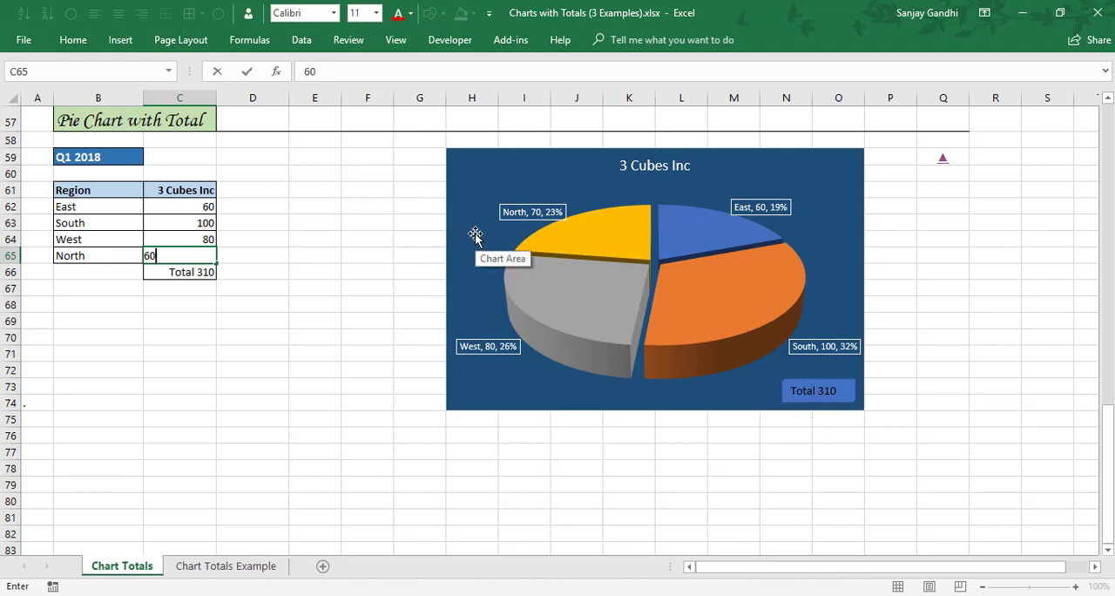
key(Return)
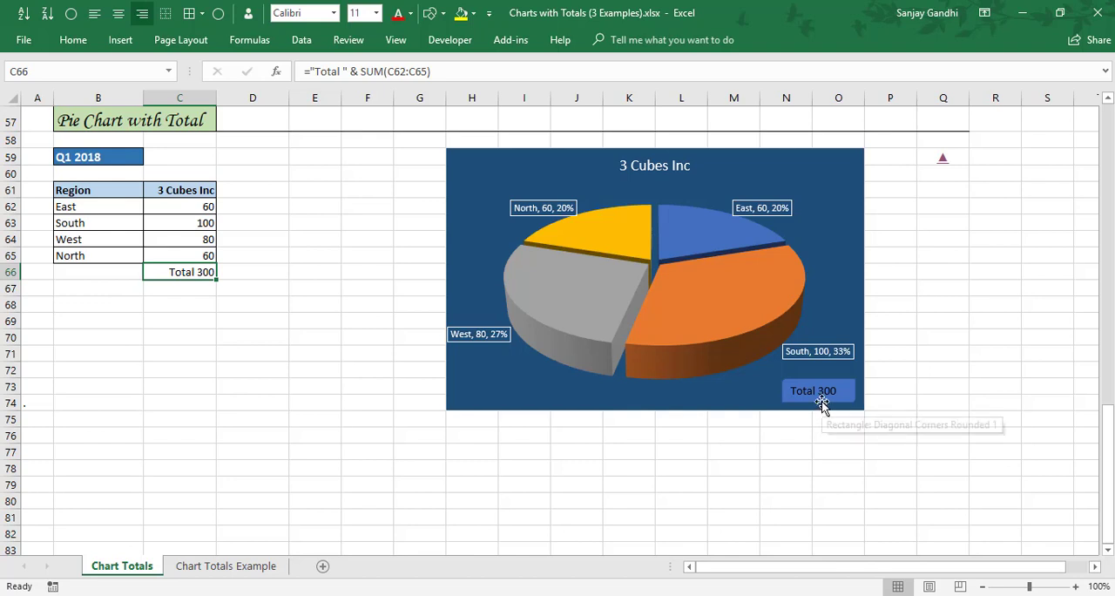
Go back to the Column Chart with Total section and follow its link towards the stacked bar chart.
click(212, 239)
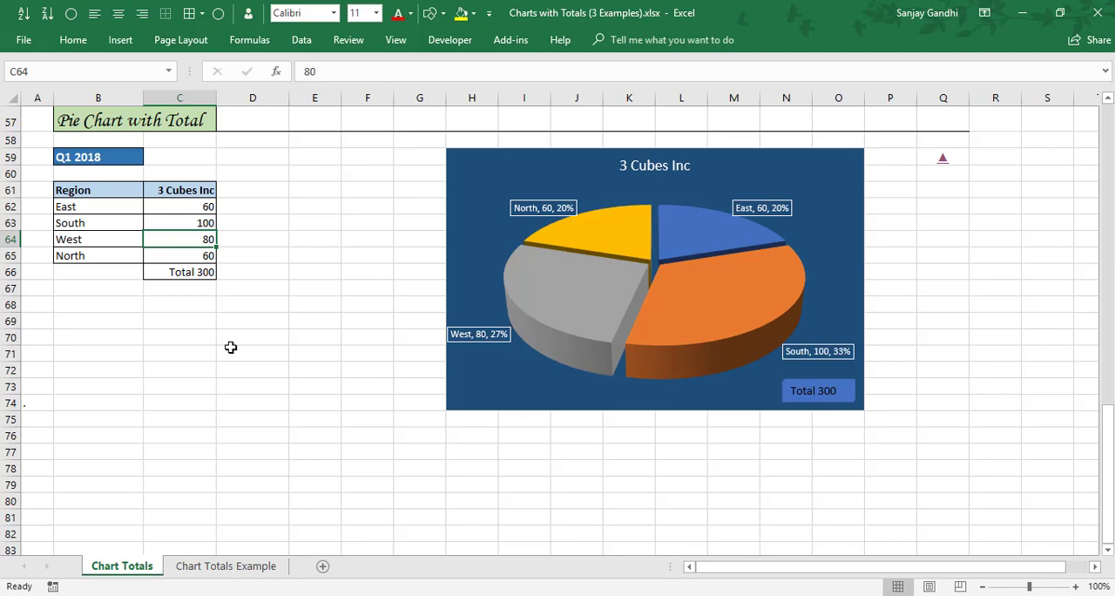
click(943, 167)
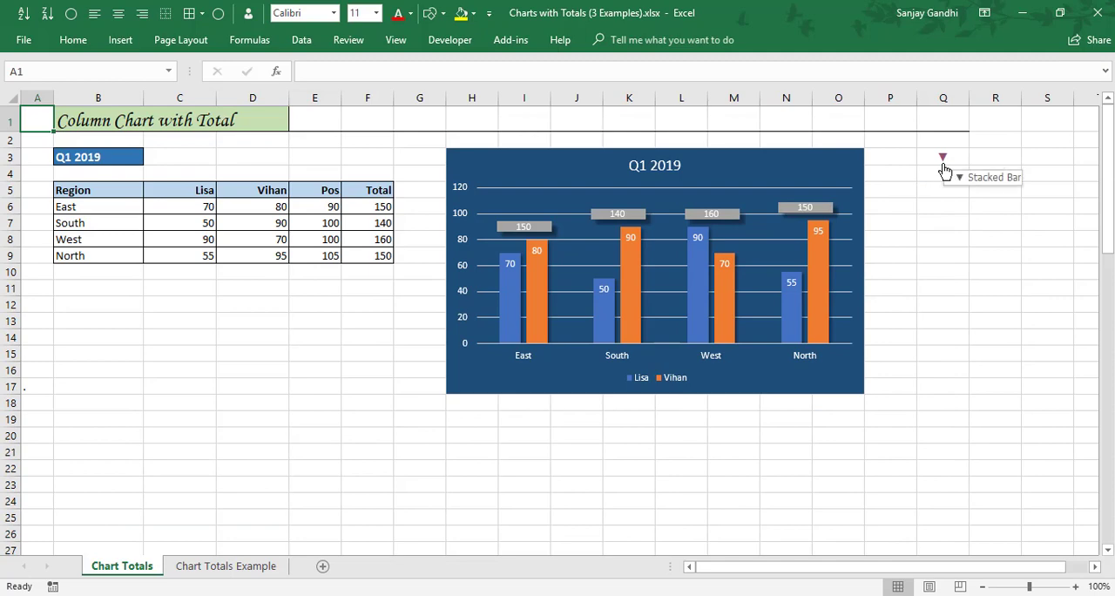
click(944, 166)
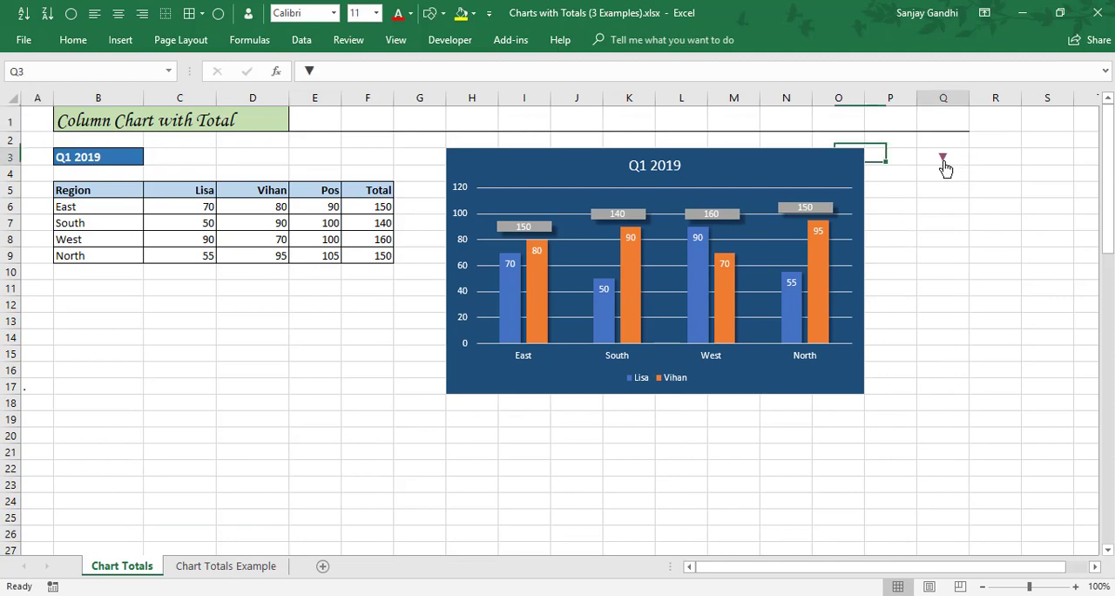